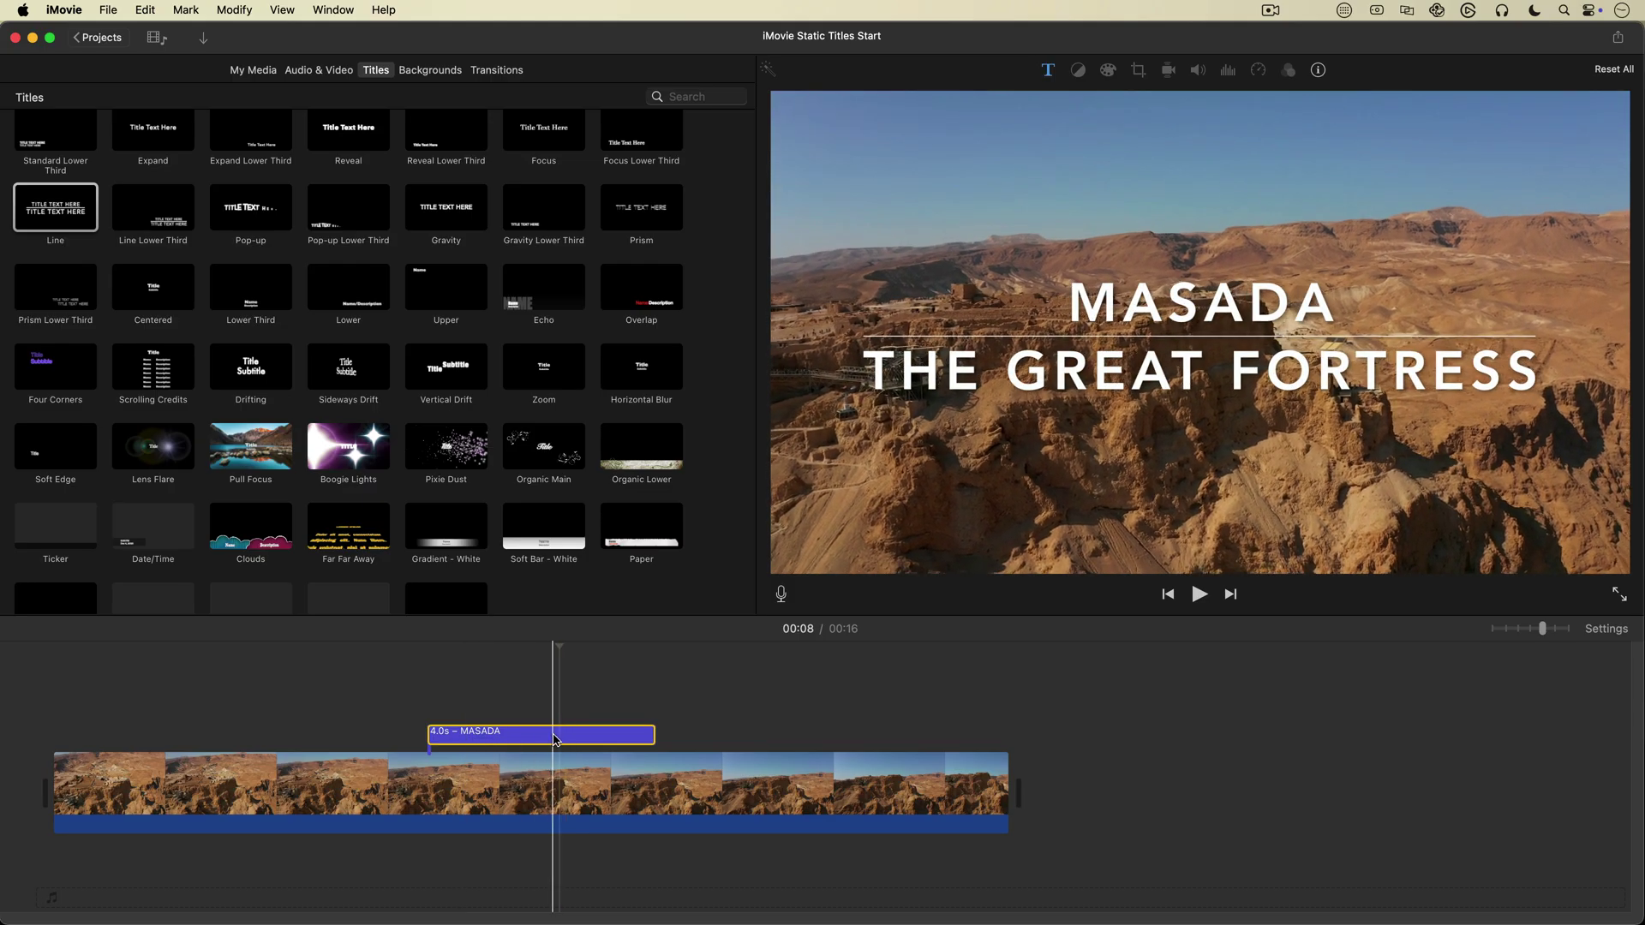
Split the MASADA title into 2.2s and 1.8s pieces, move the second later, and preview
right_click(554, 738)
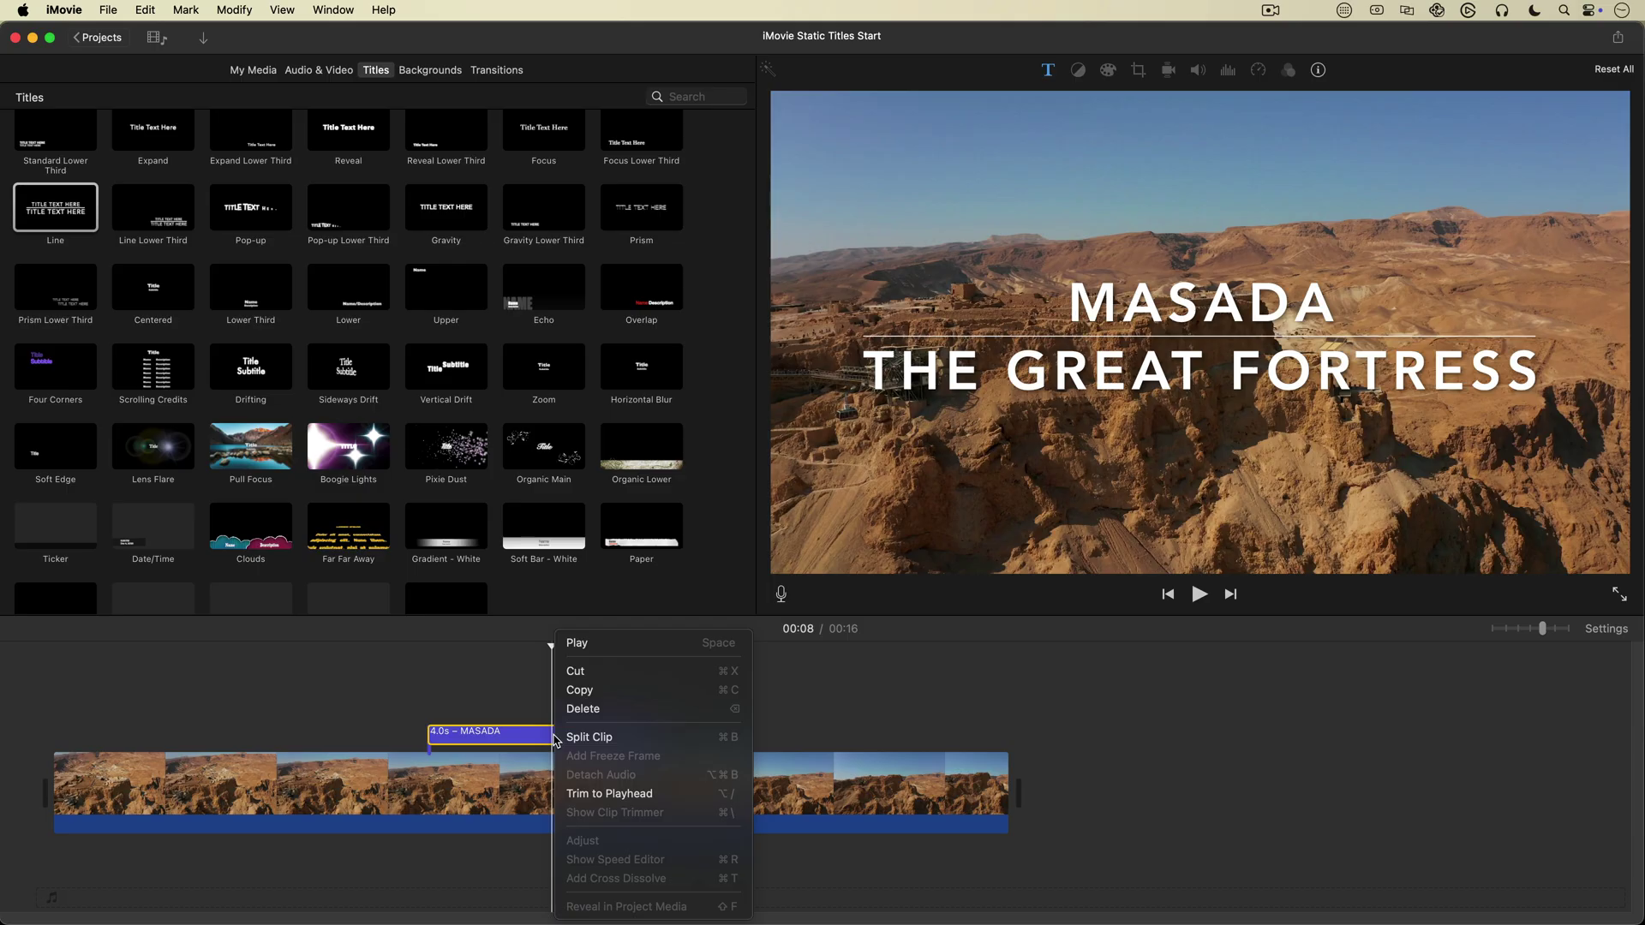
click(579, 738)
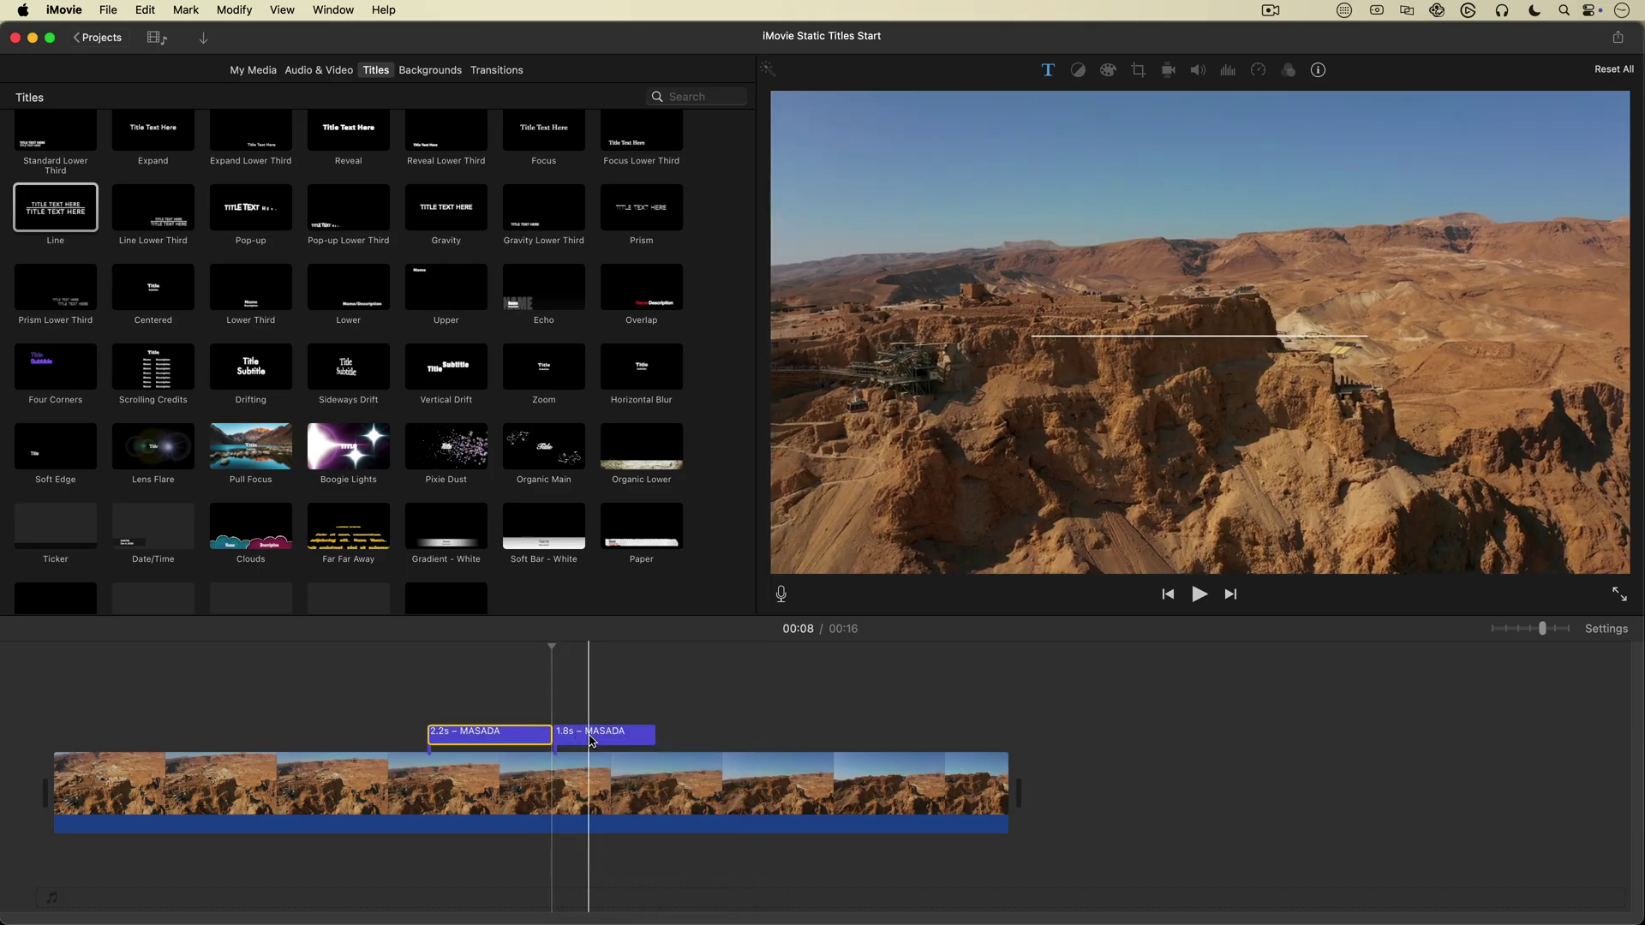
drag(588, 735, 651, 734)
key(space)
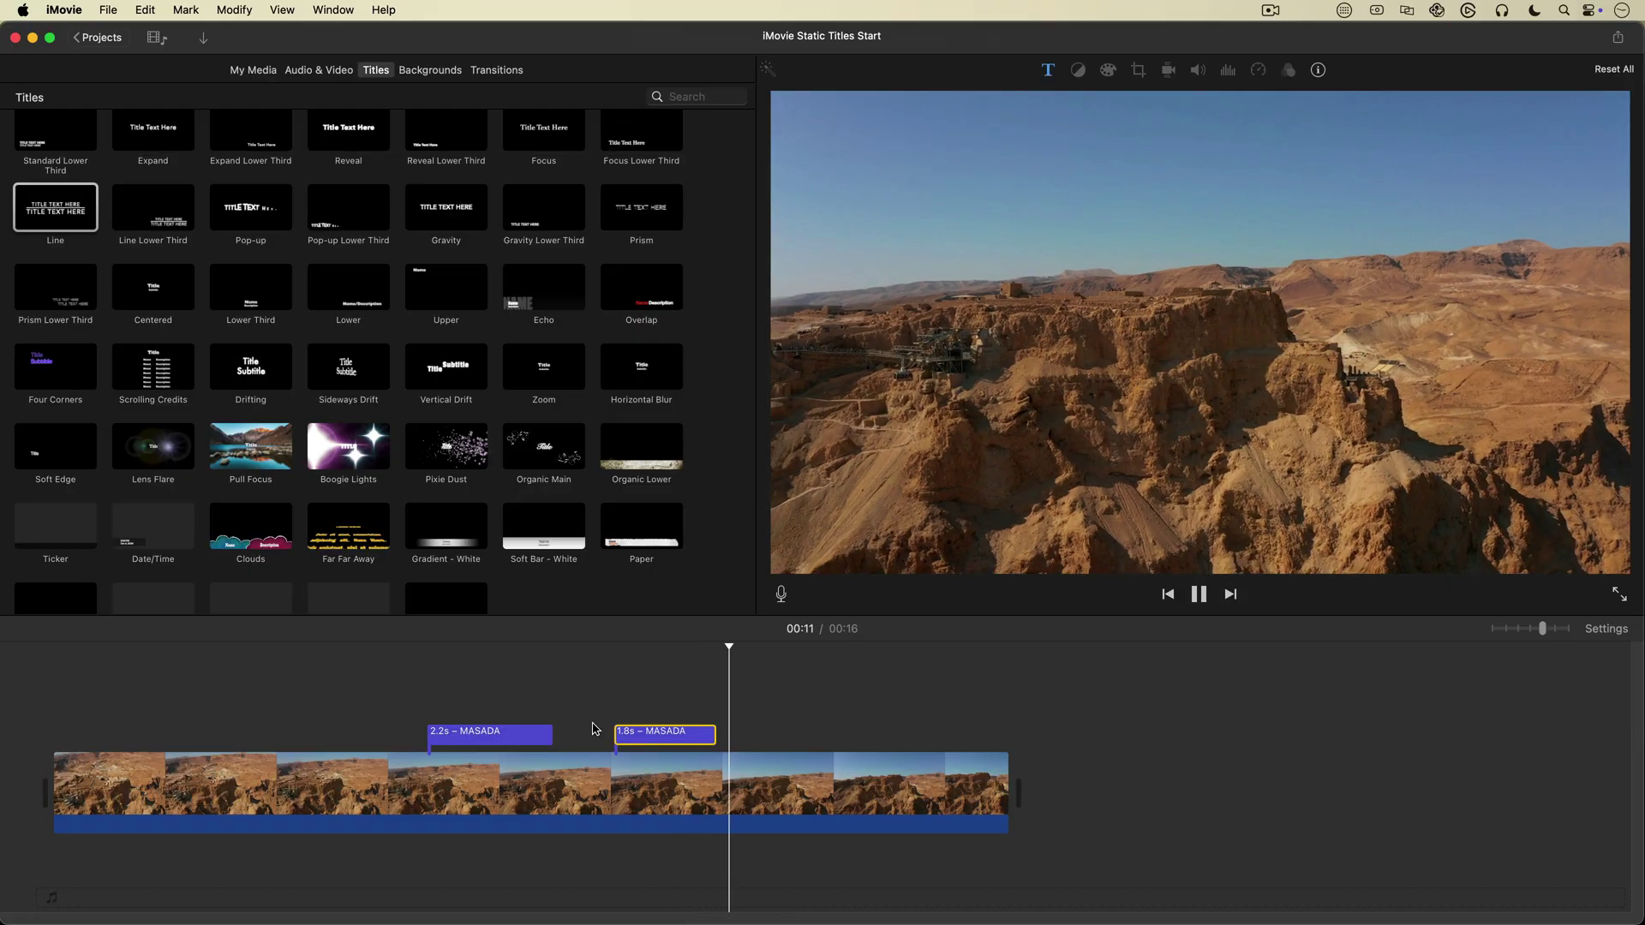
key(space)
key(space)
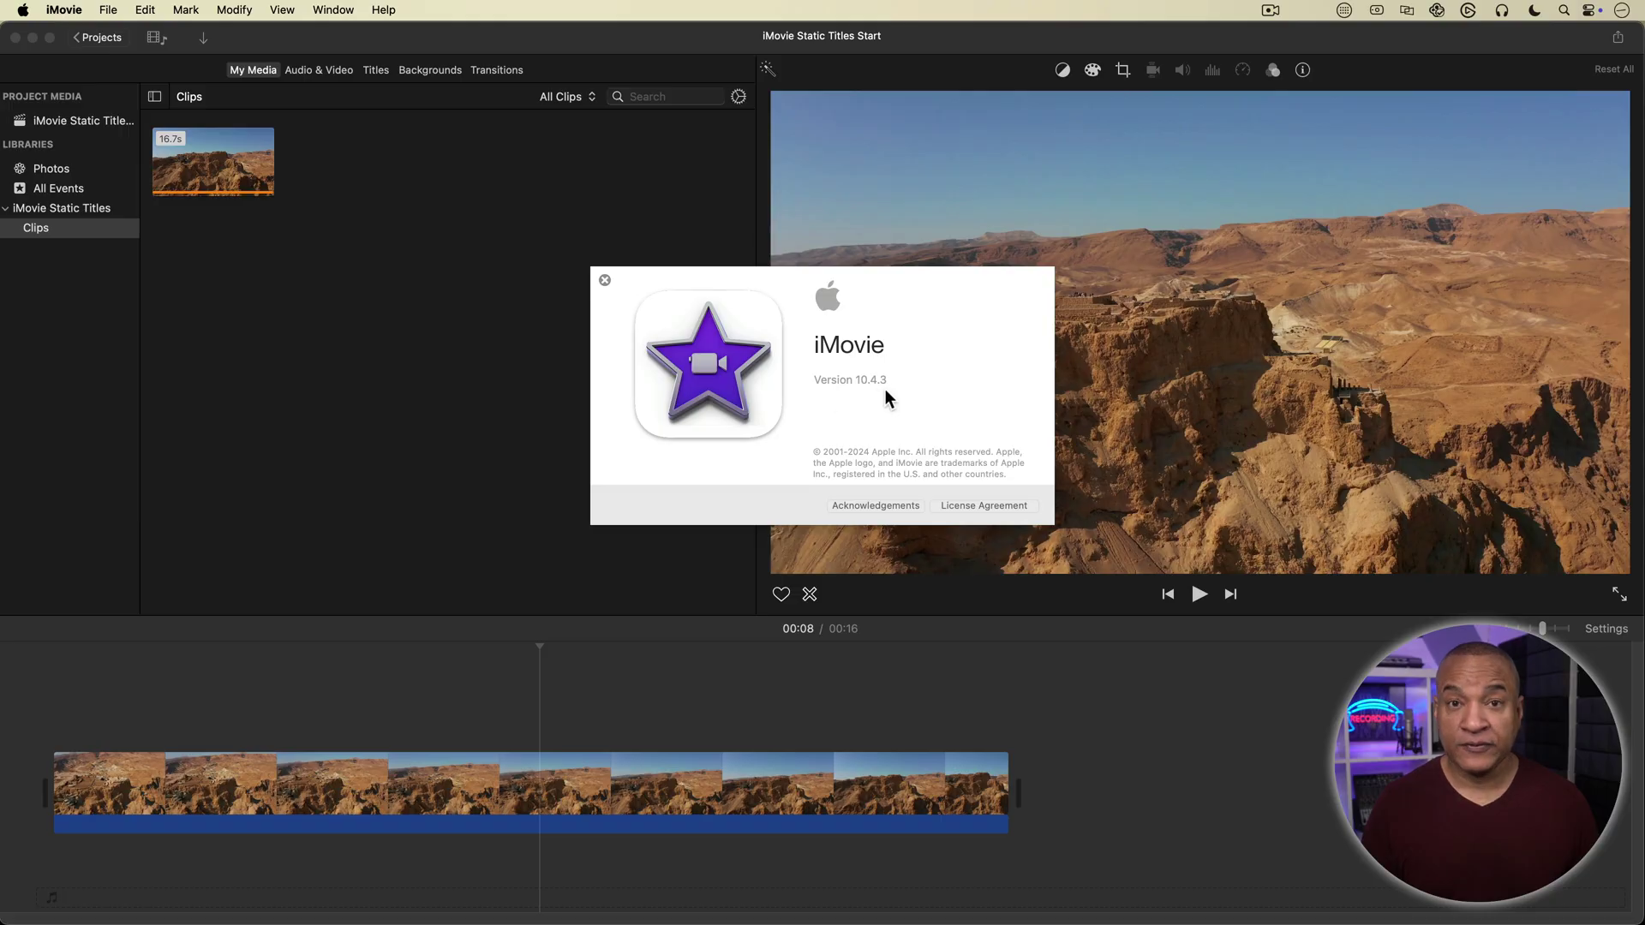
Close the About iMovie window and play the desert footage from 00:05 to 00:13
click(604, 281)
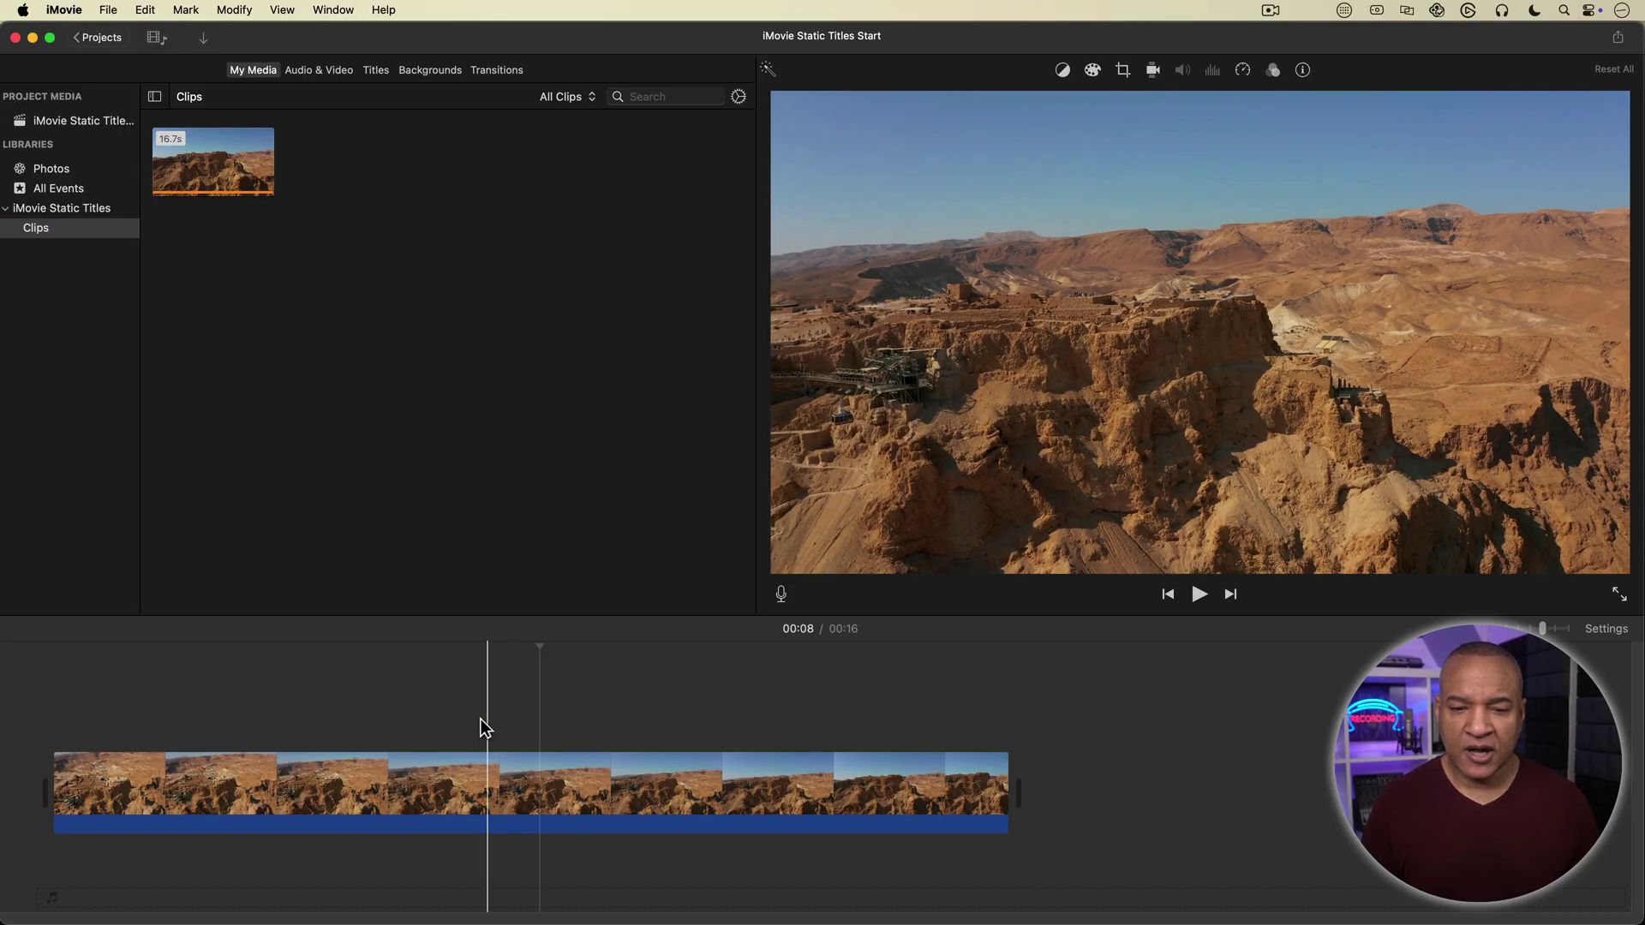
key(space)
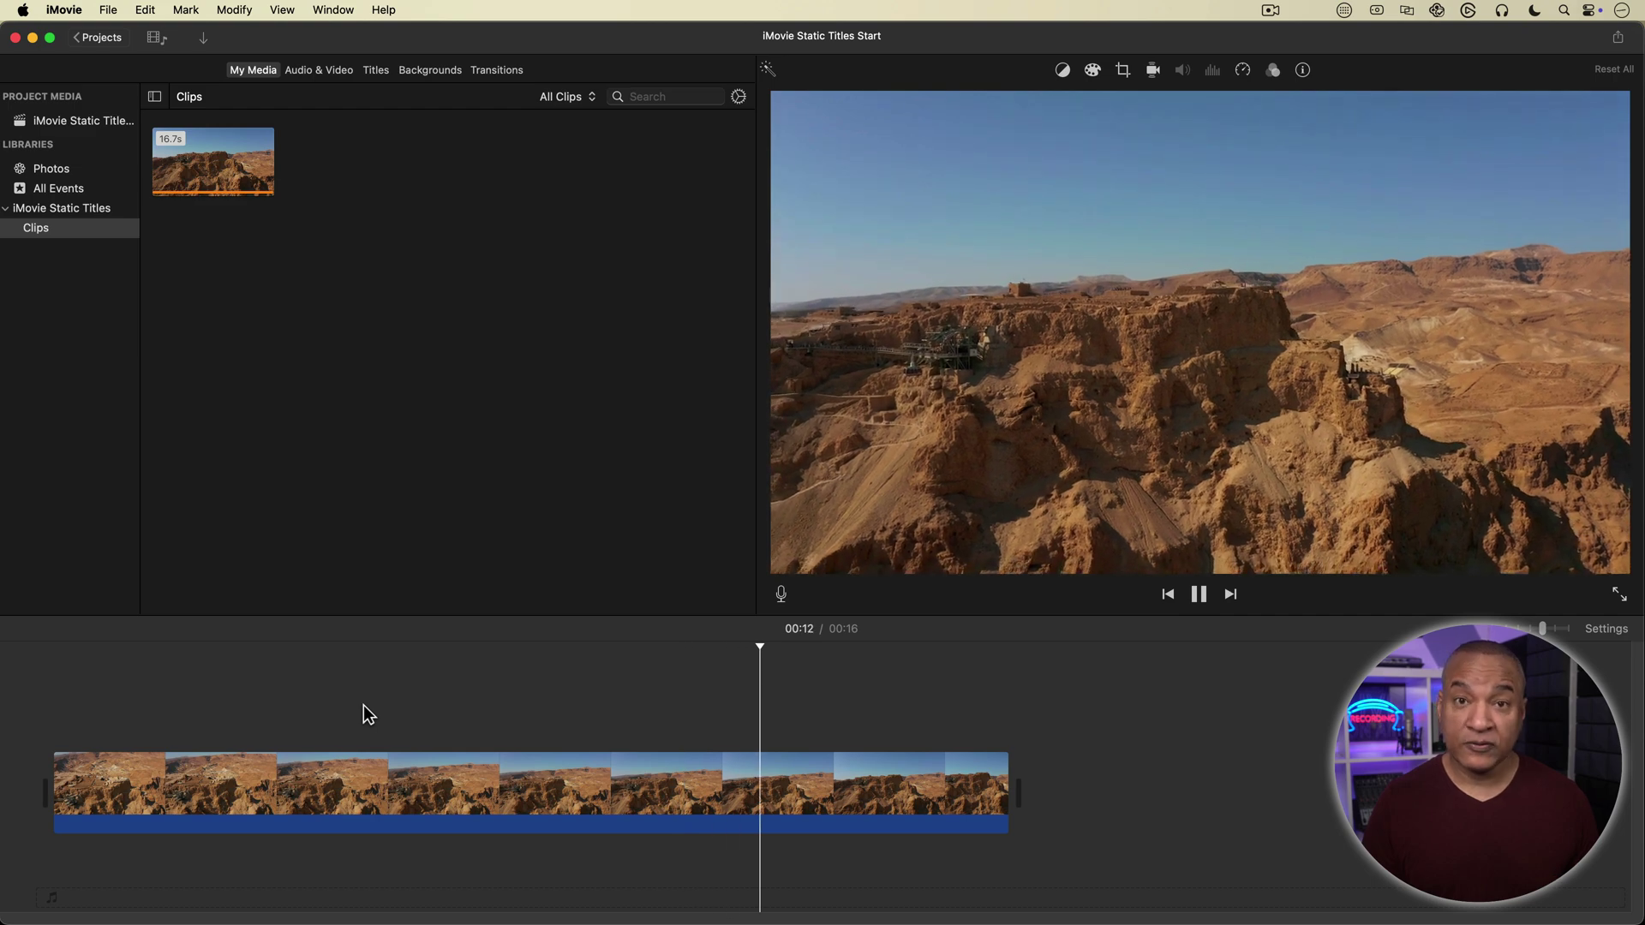
key(space)
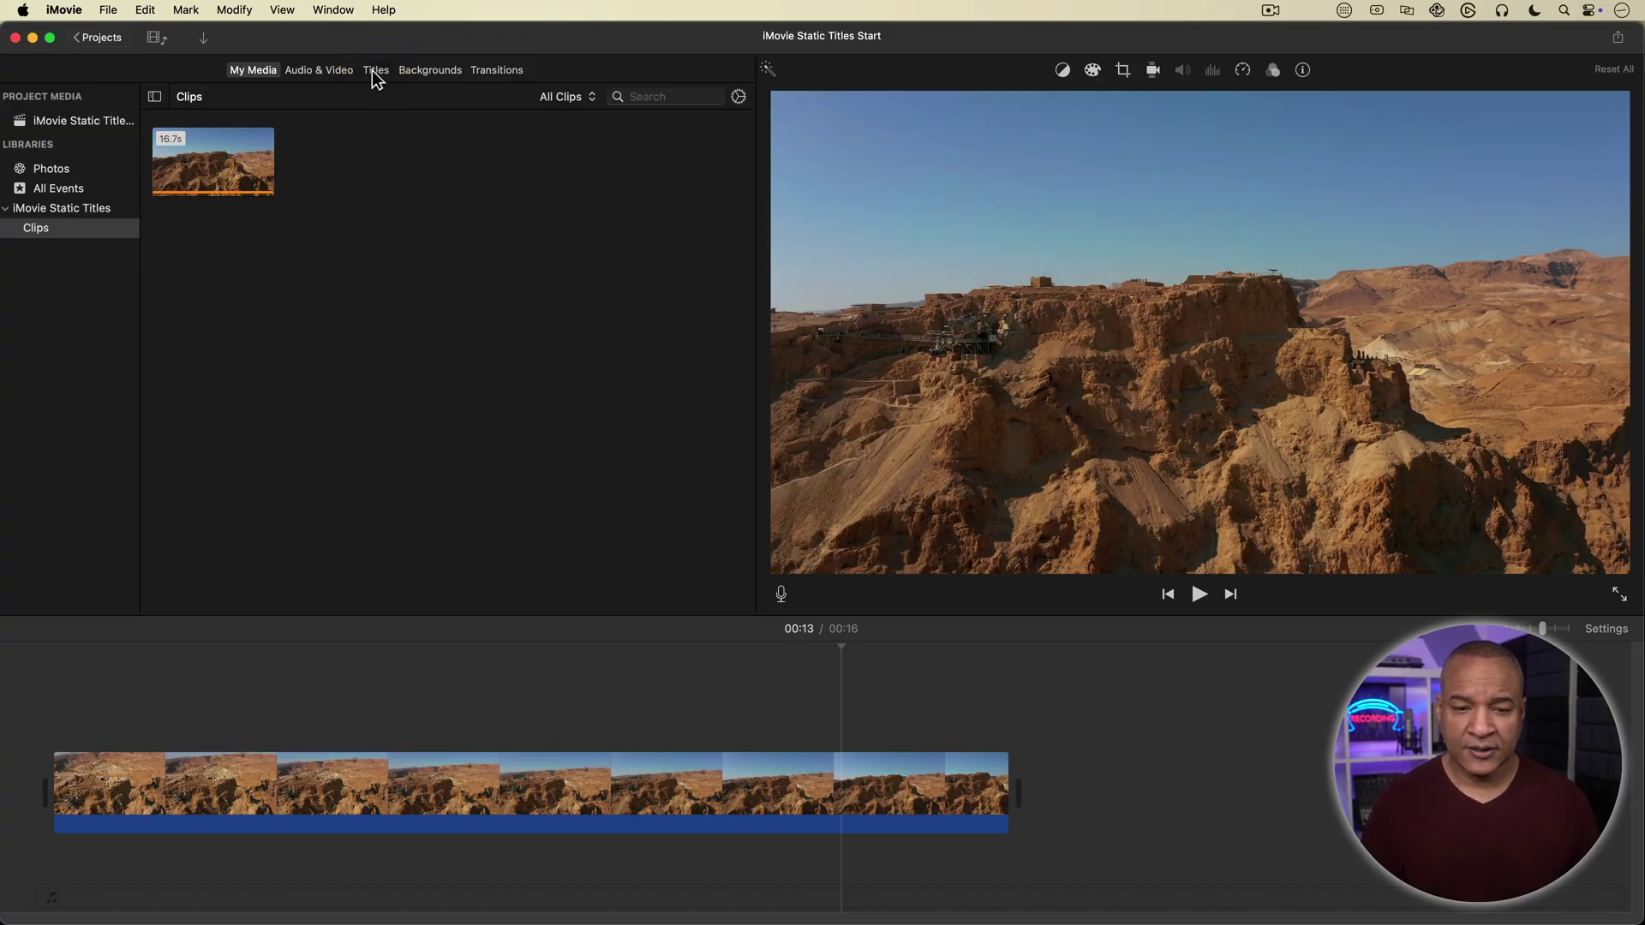
Open the title styles, pick Line, and put the playhead at 00:06
click(373, 70)
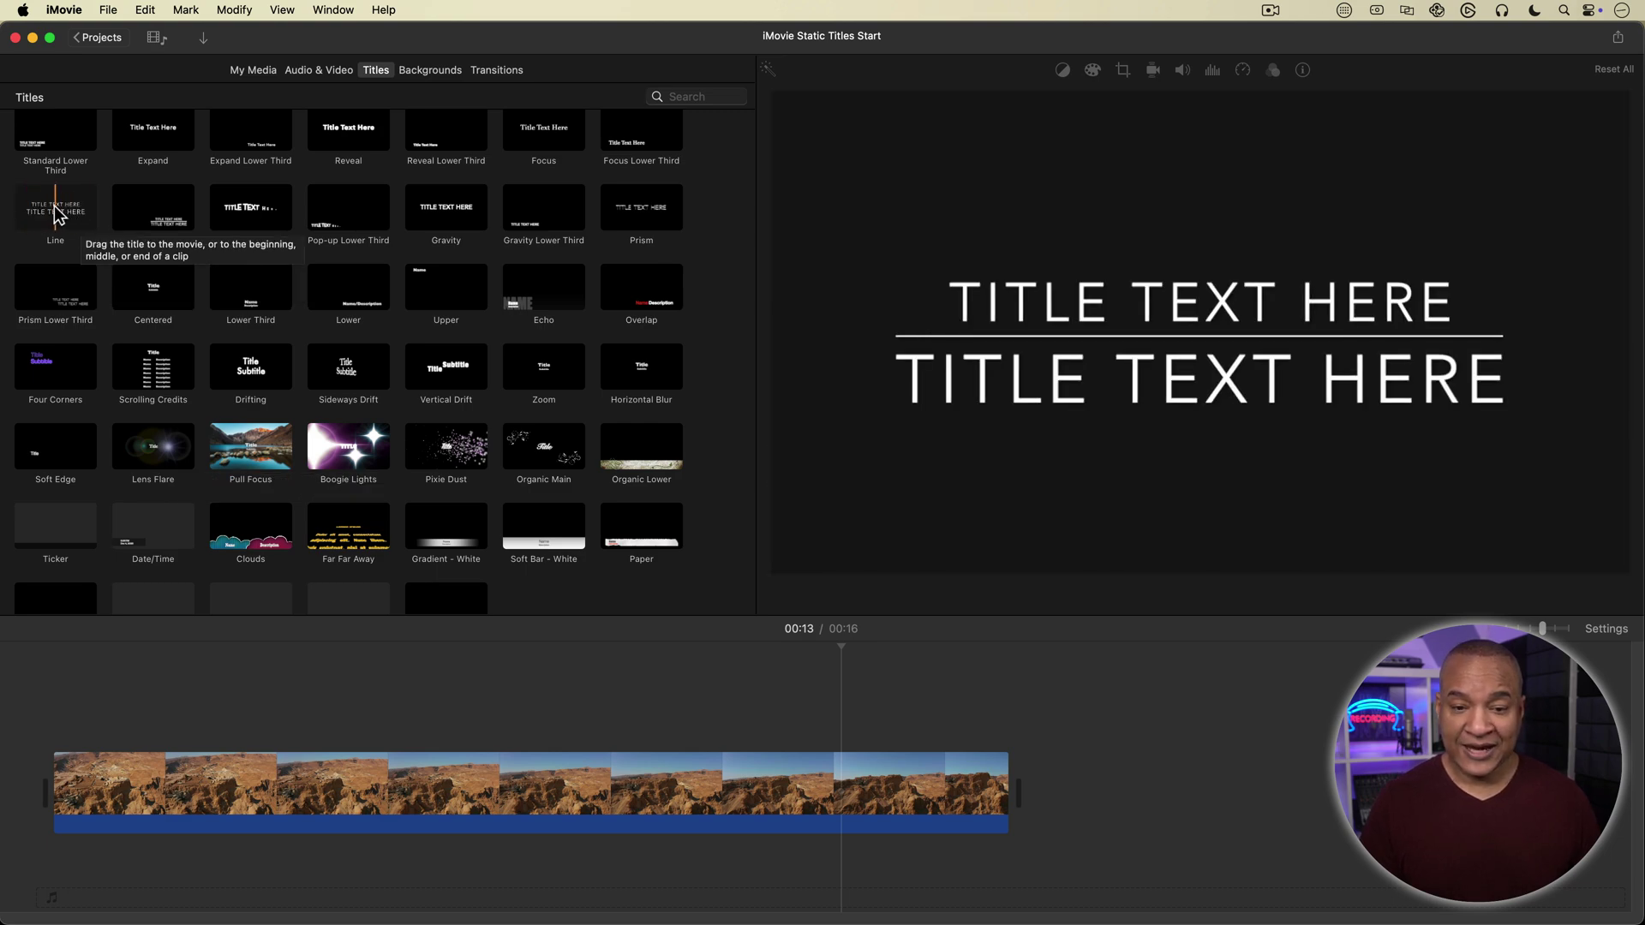
click(54, 206)
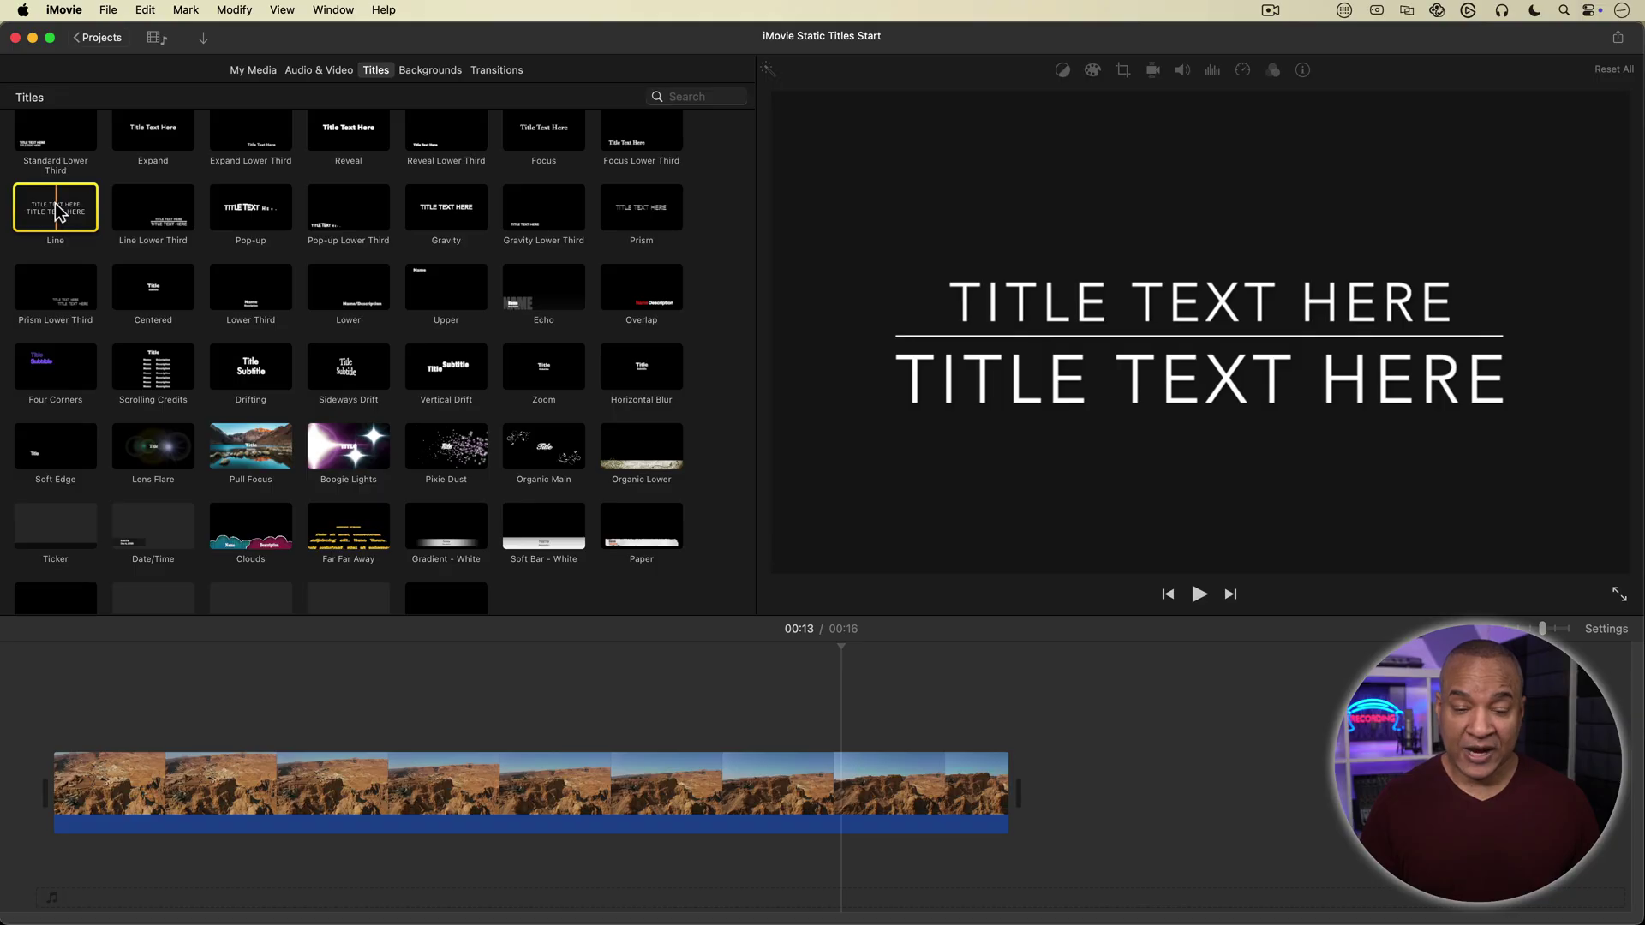
drag(55, 205, 414, 705)
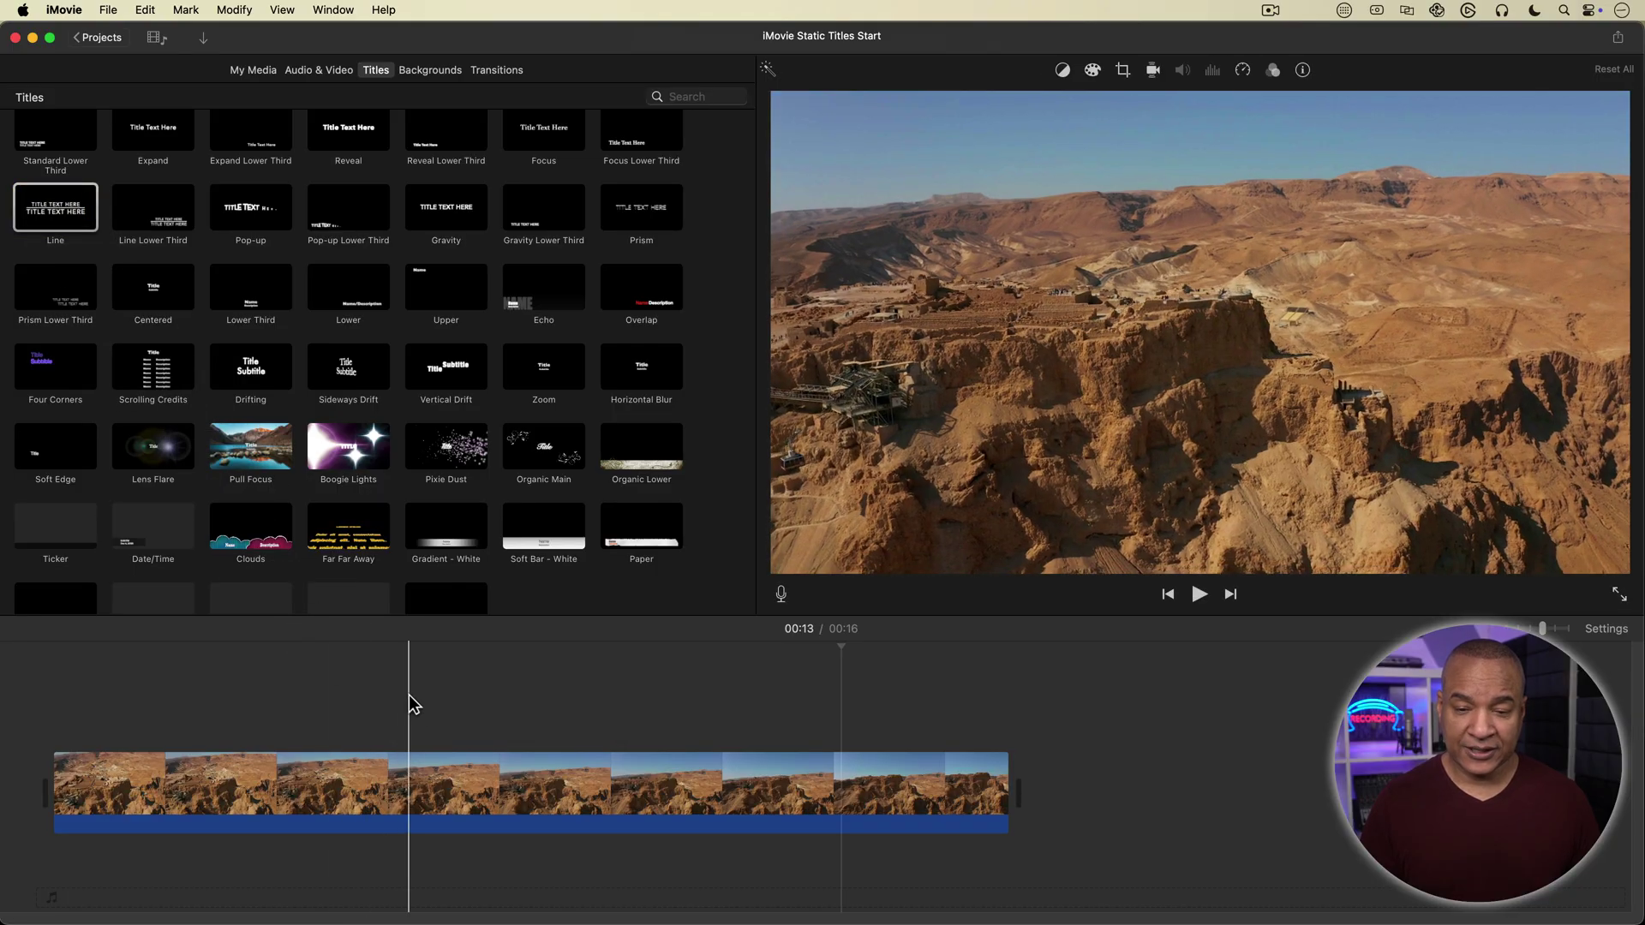
click(426, 716)
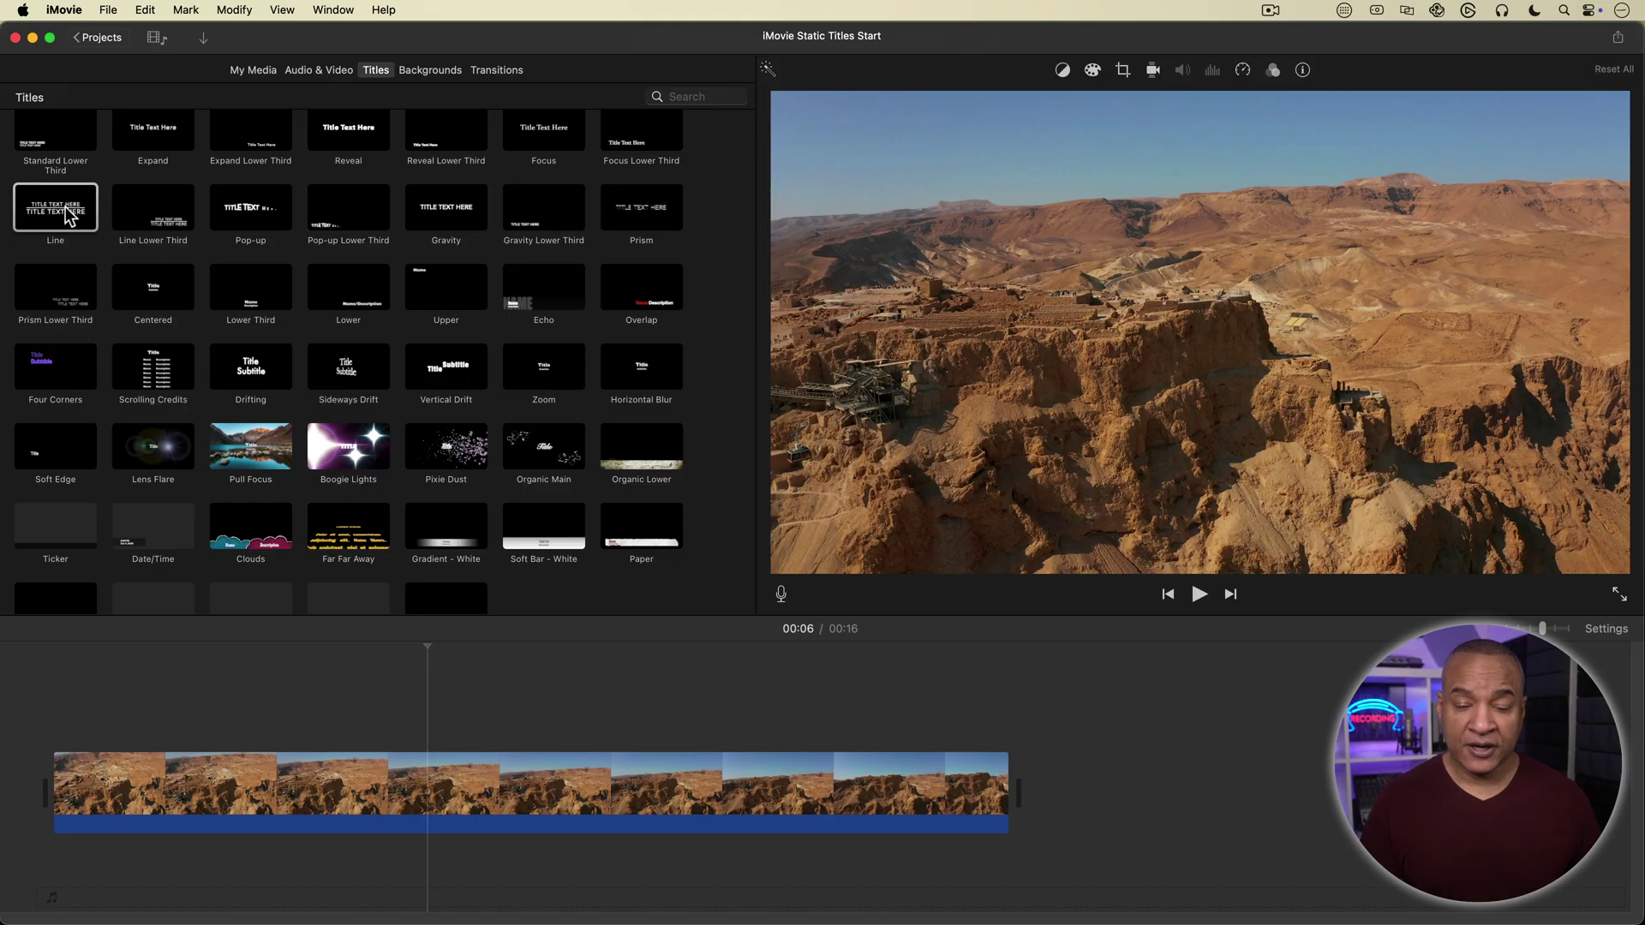
Add a 4.0s Line title at the playhead and select it for text editing
double_click(68, 214)
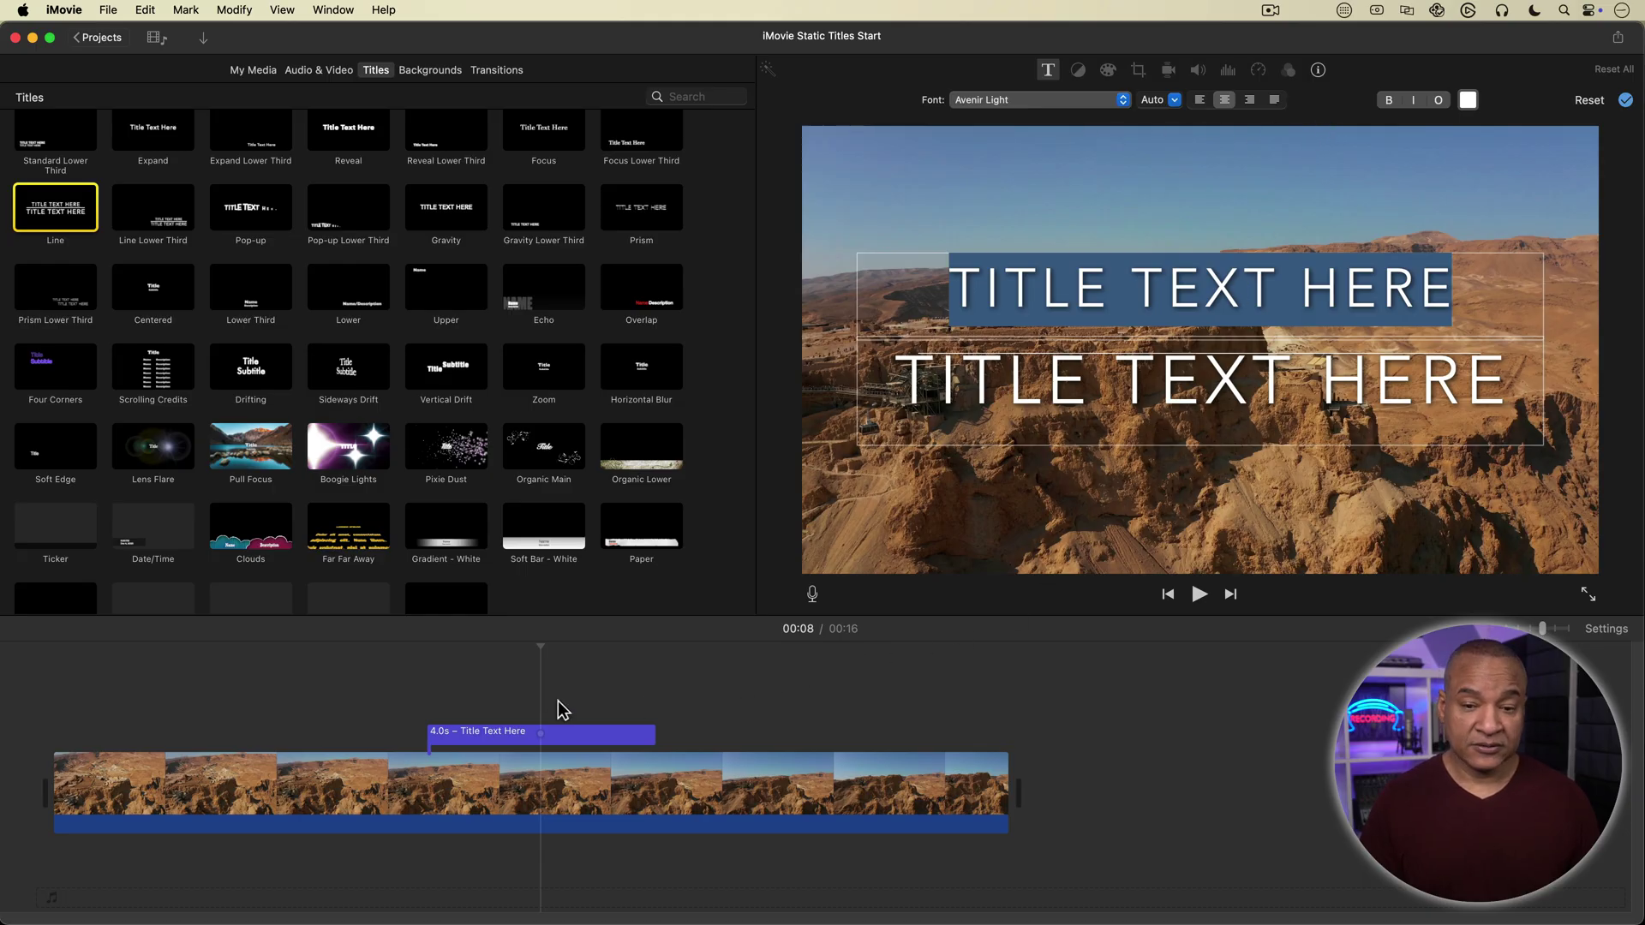
click(461, 696)
click(393, 696)
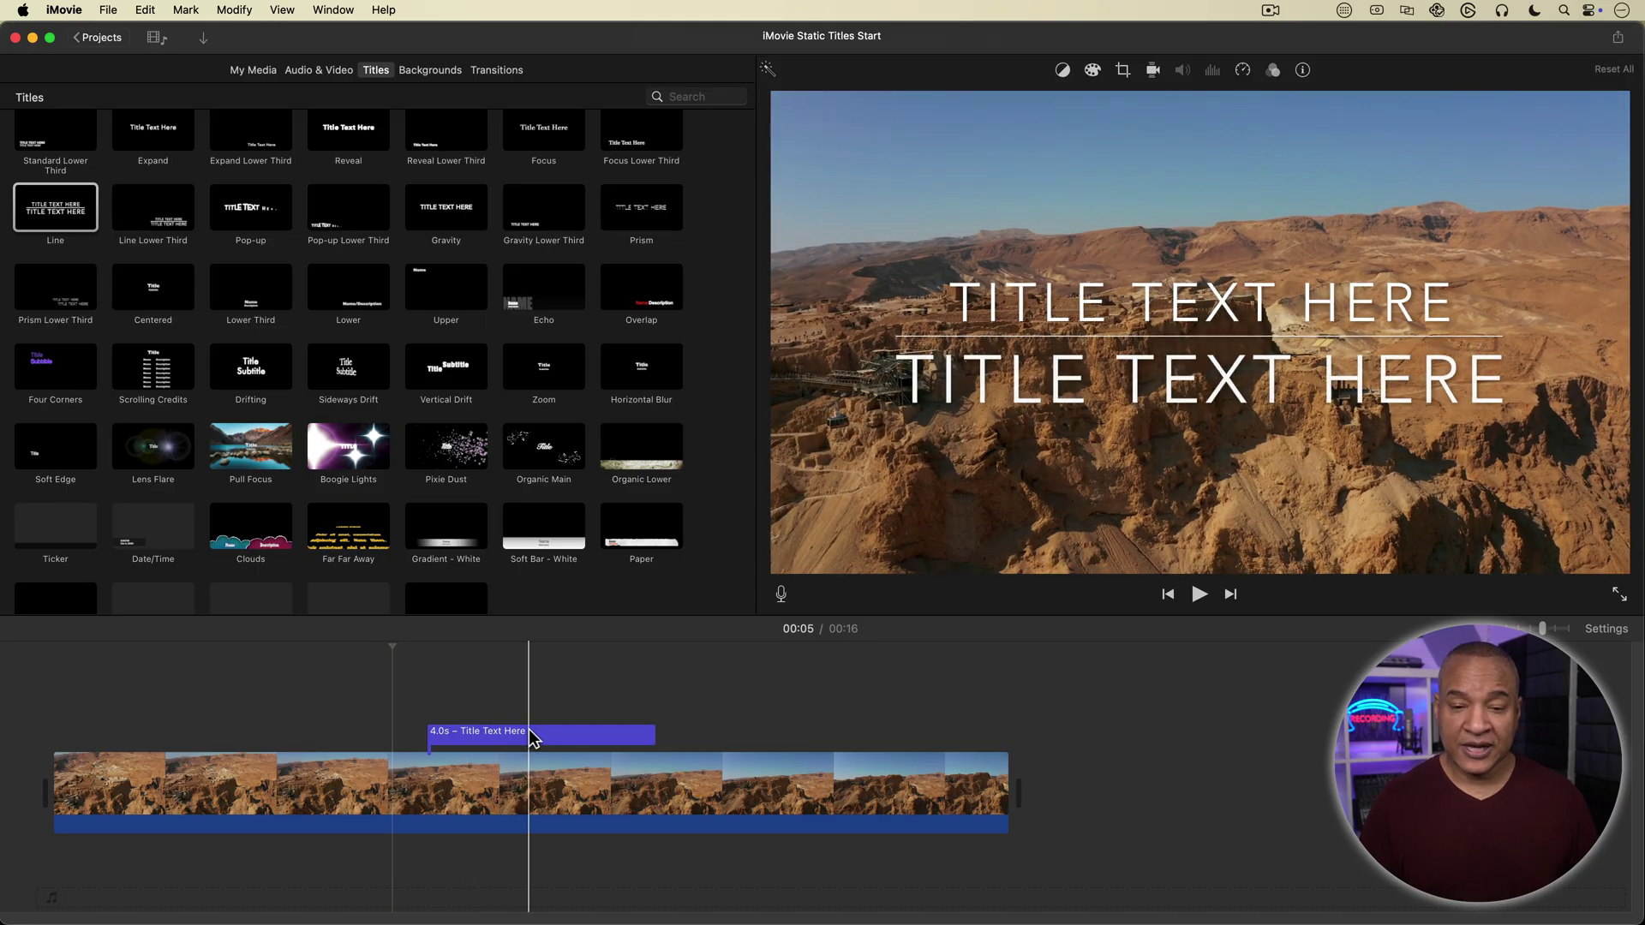
click(529, 734)
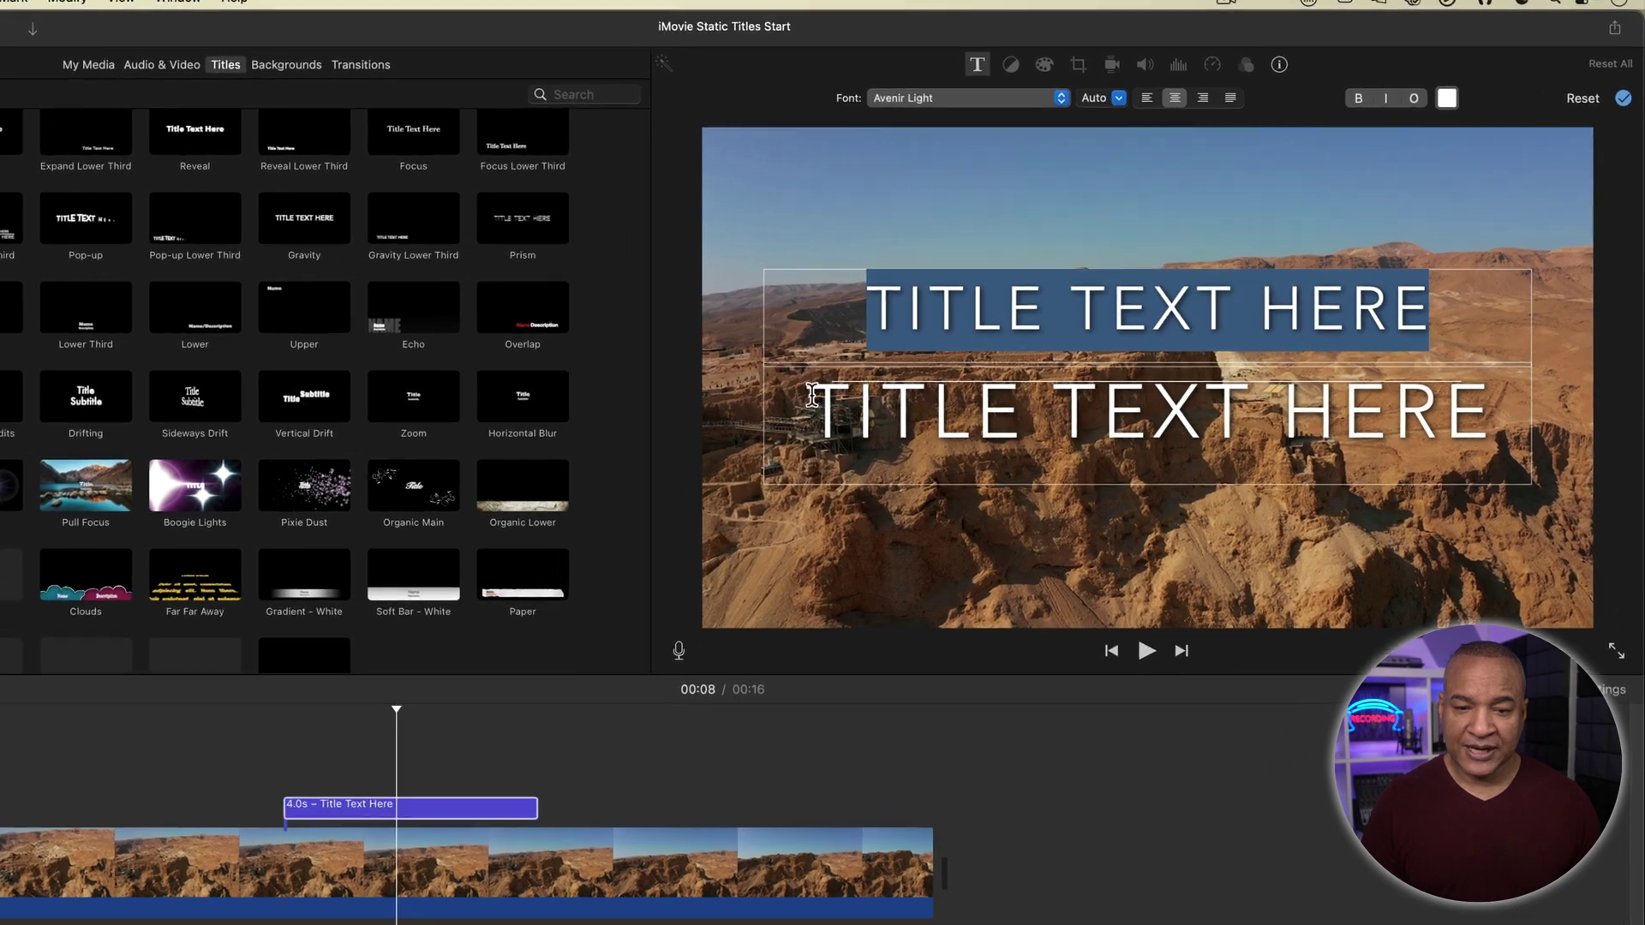
Replace the title lines with 'MASADA' and 'THE GREAT FORTRESS'
click(939, 299)
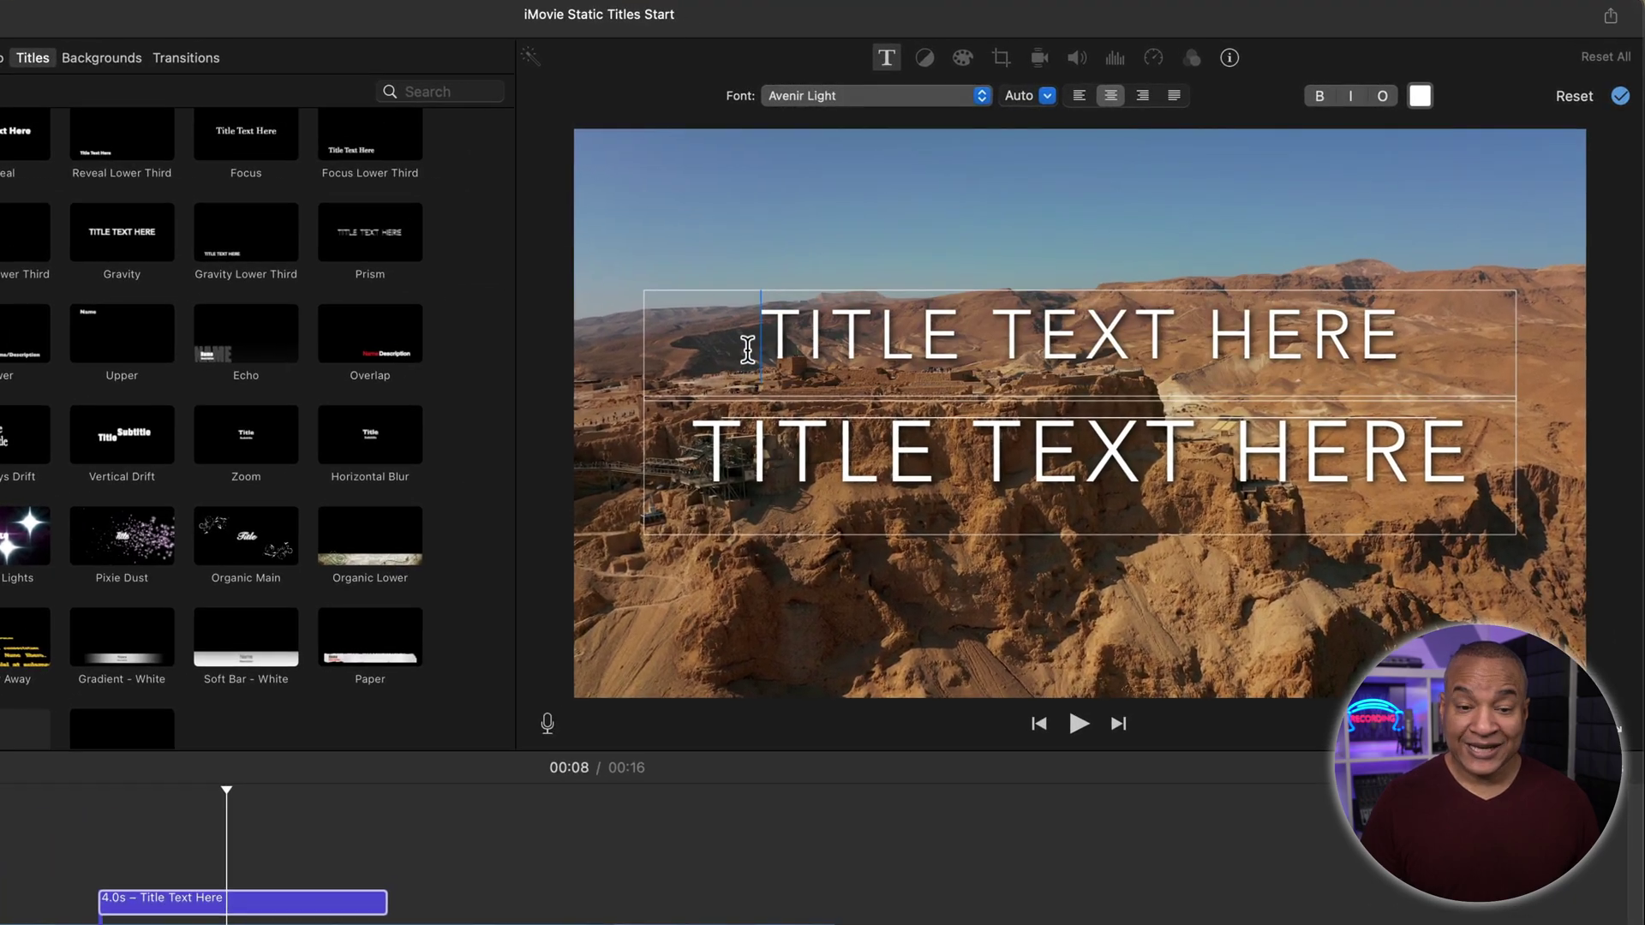
drag(748, 349, 1437, 335)
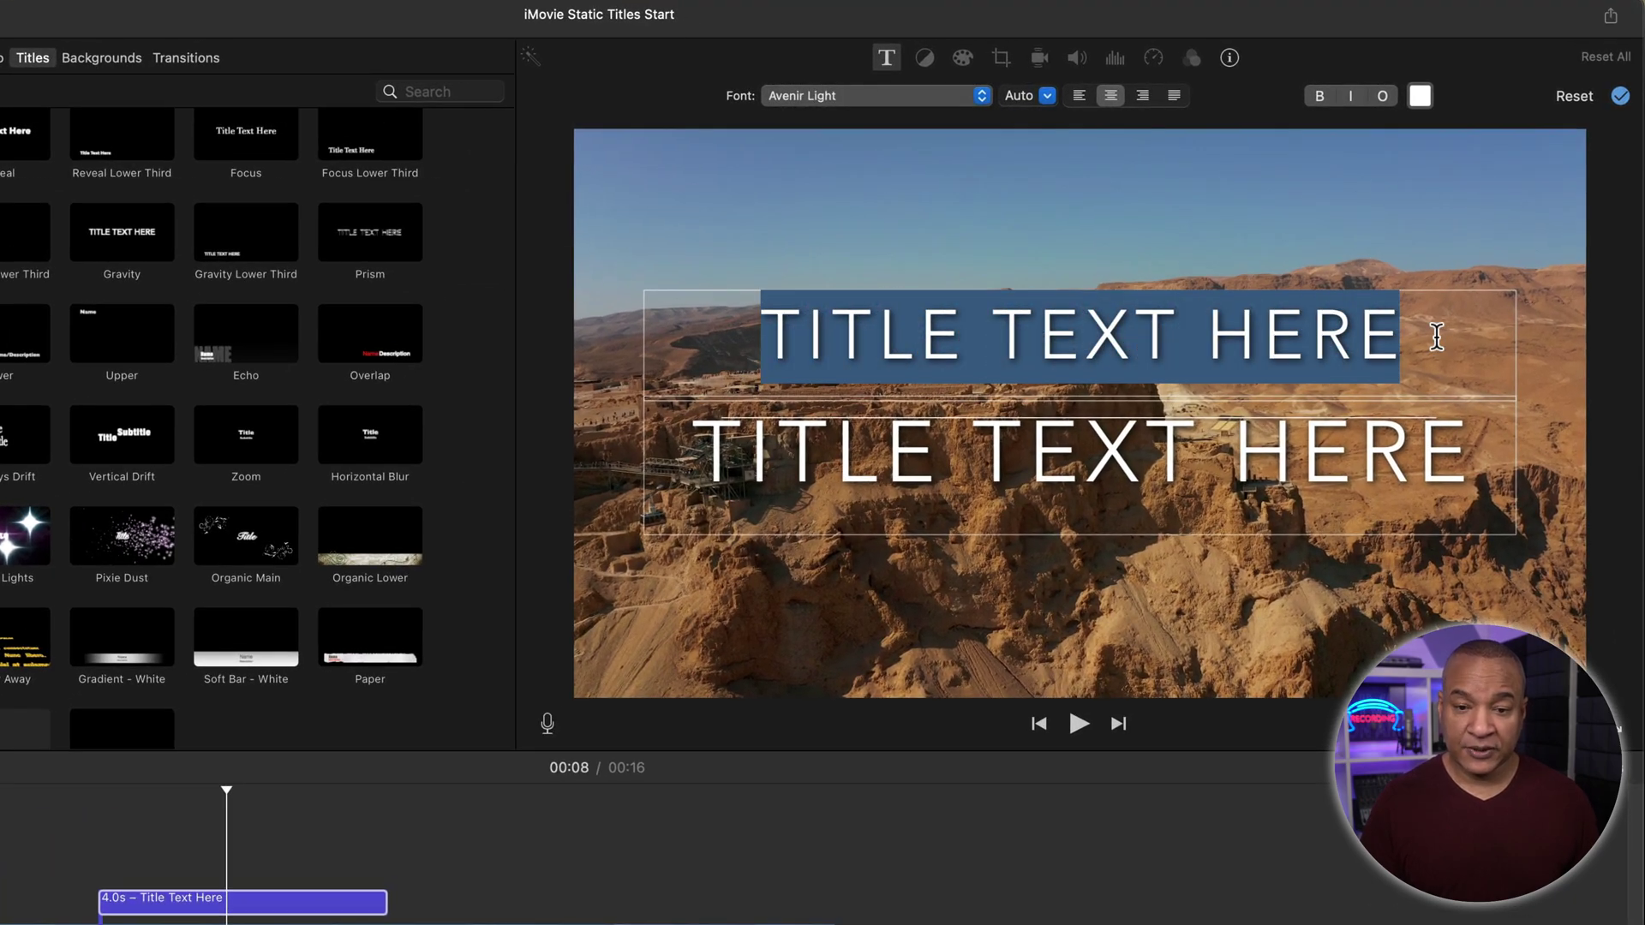
text(MASADA)
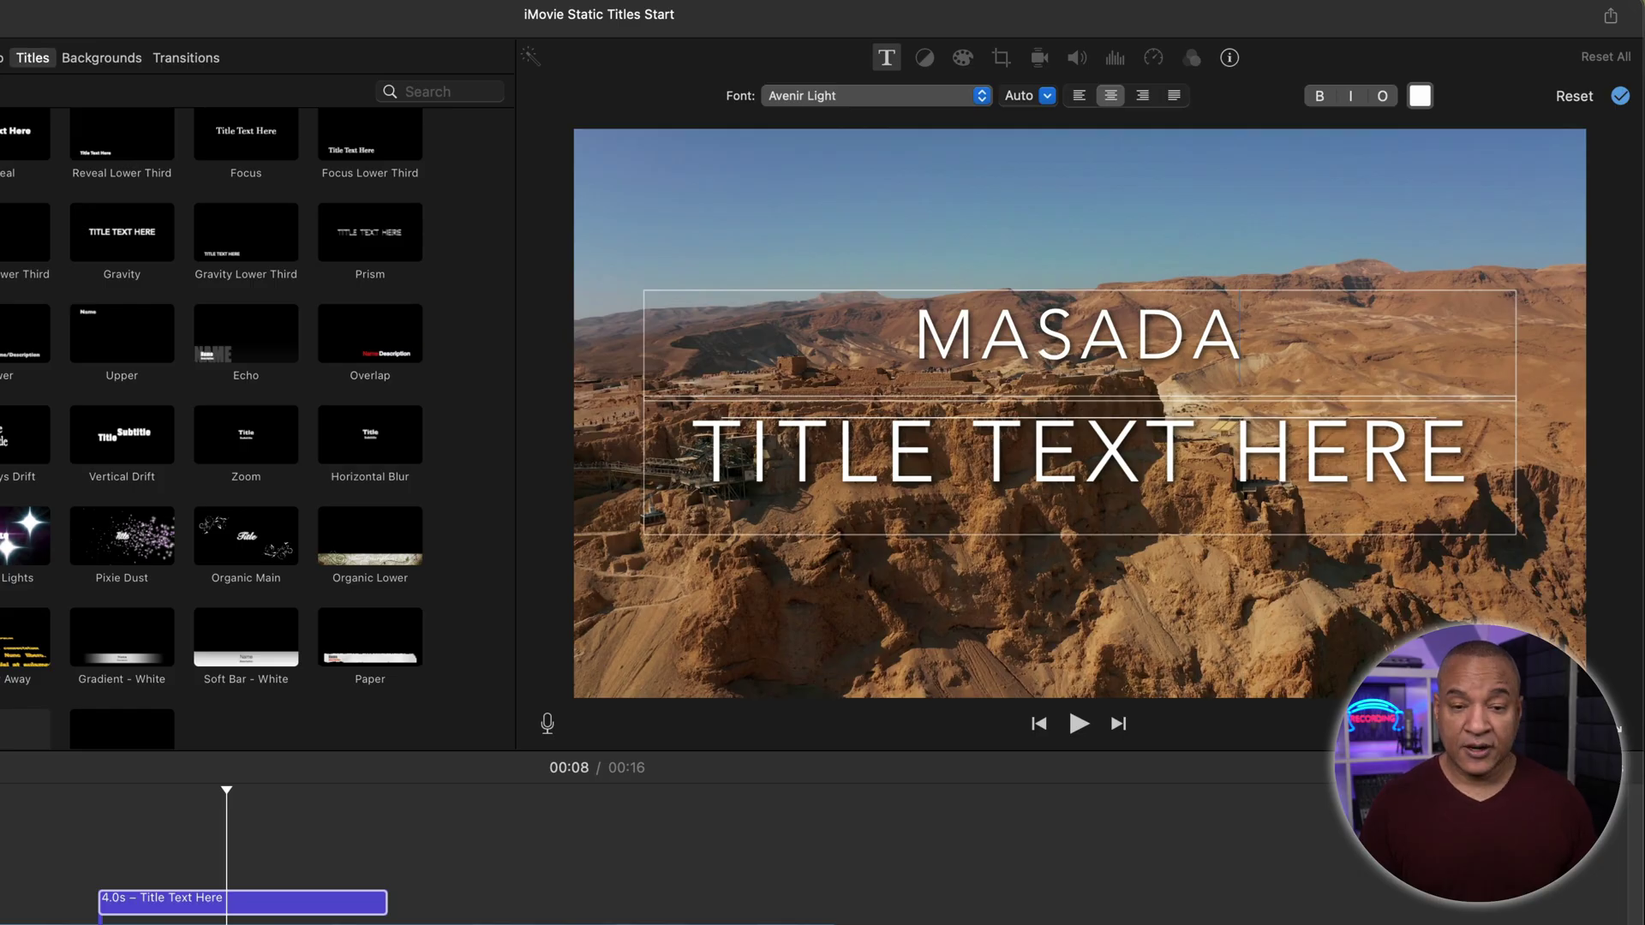
key(Tab)
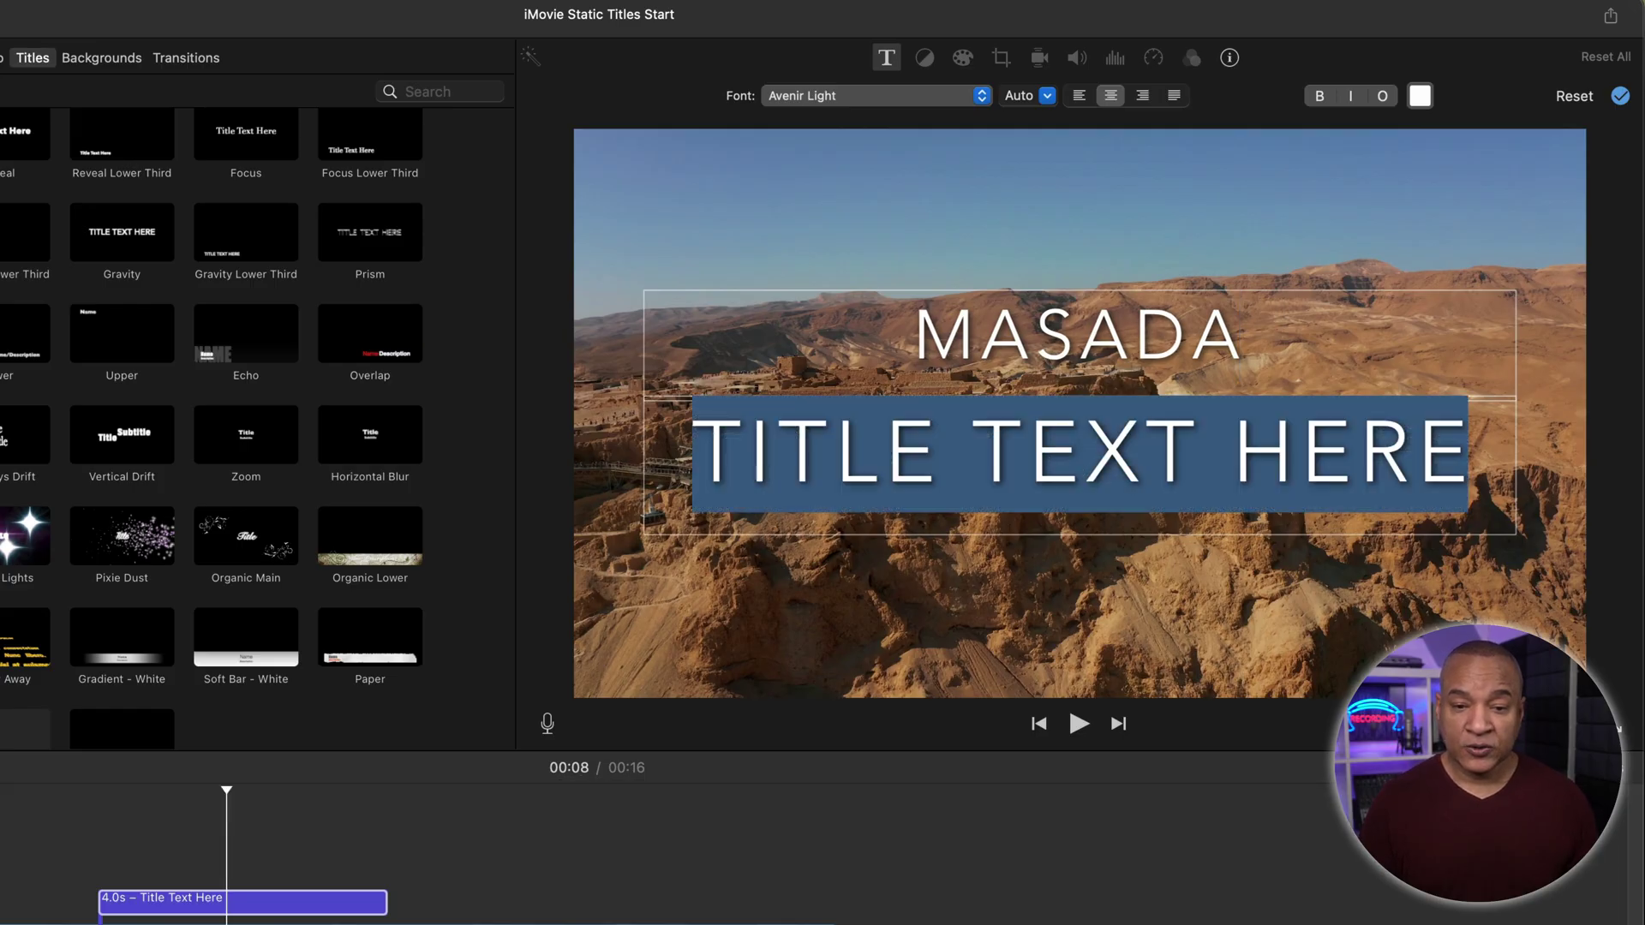
text(THE)
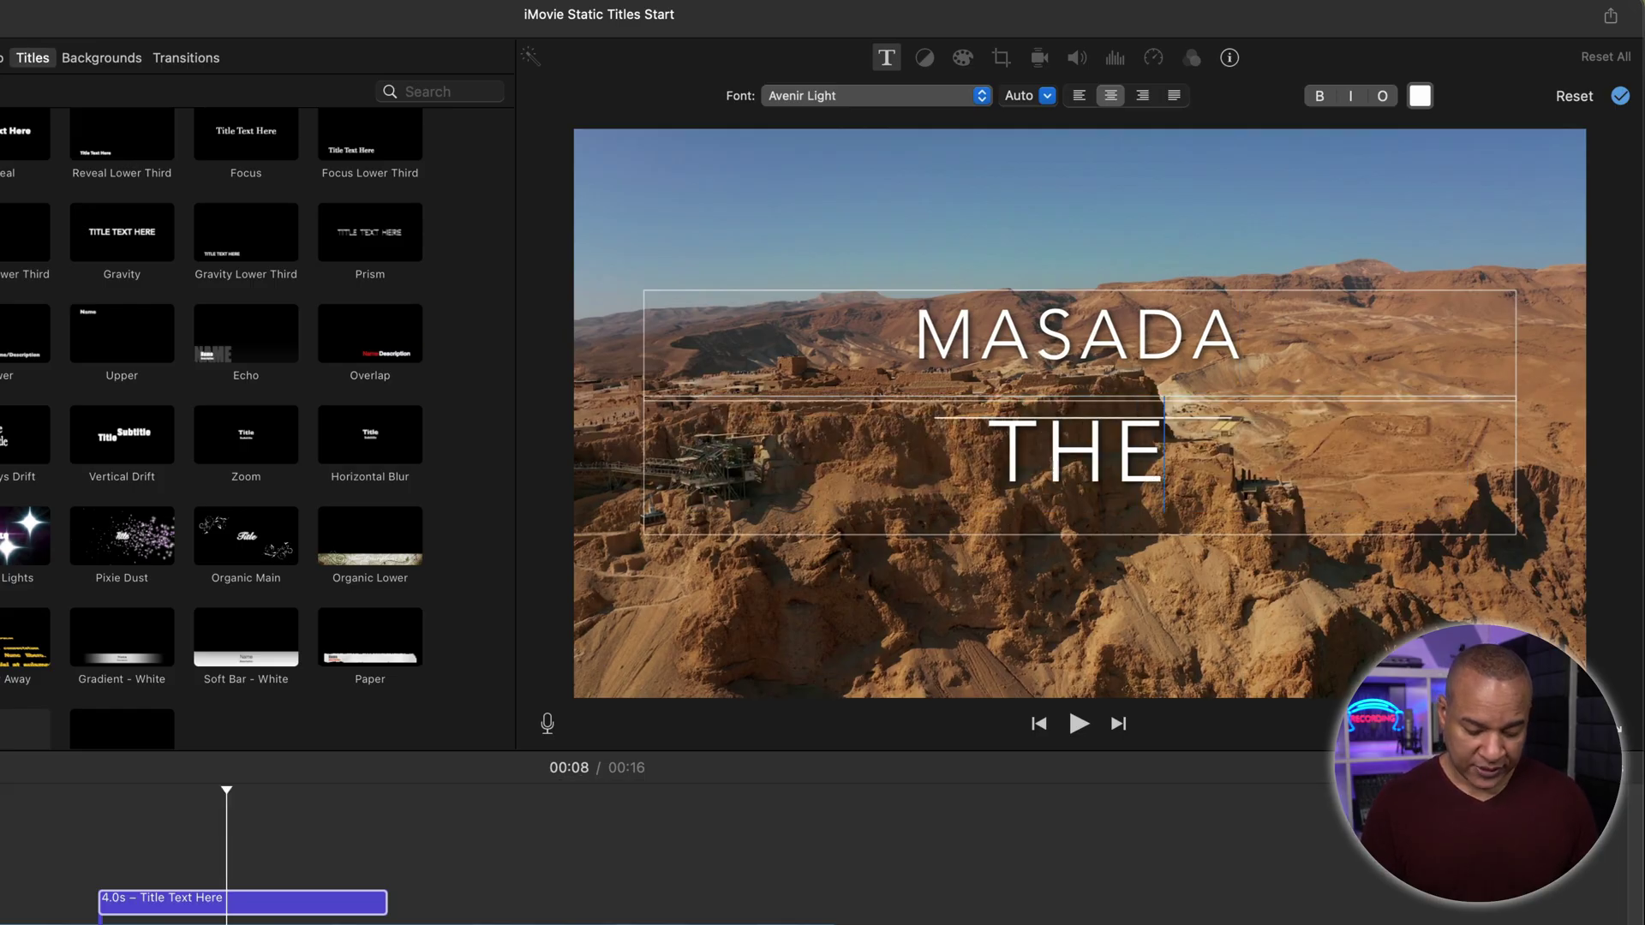
text( GREAT FORTRESS)
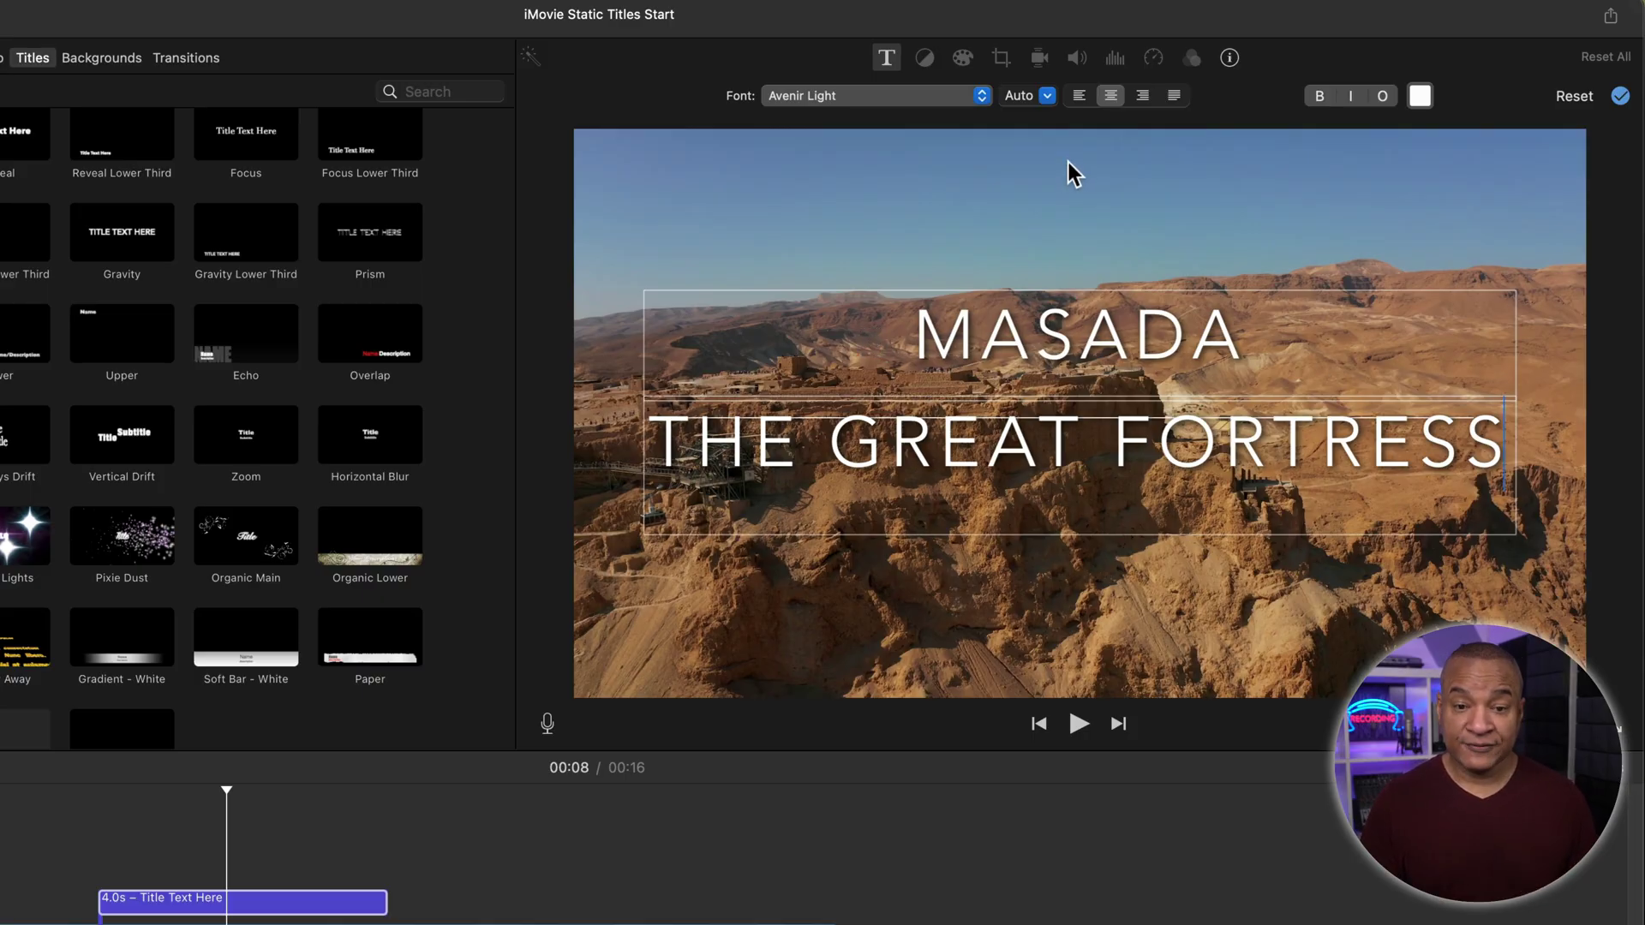
Keep the title text at Auto size in the Avenir Light font
click(1049, 95)
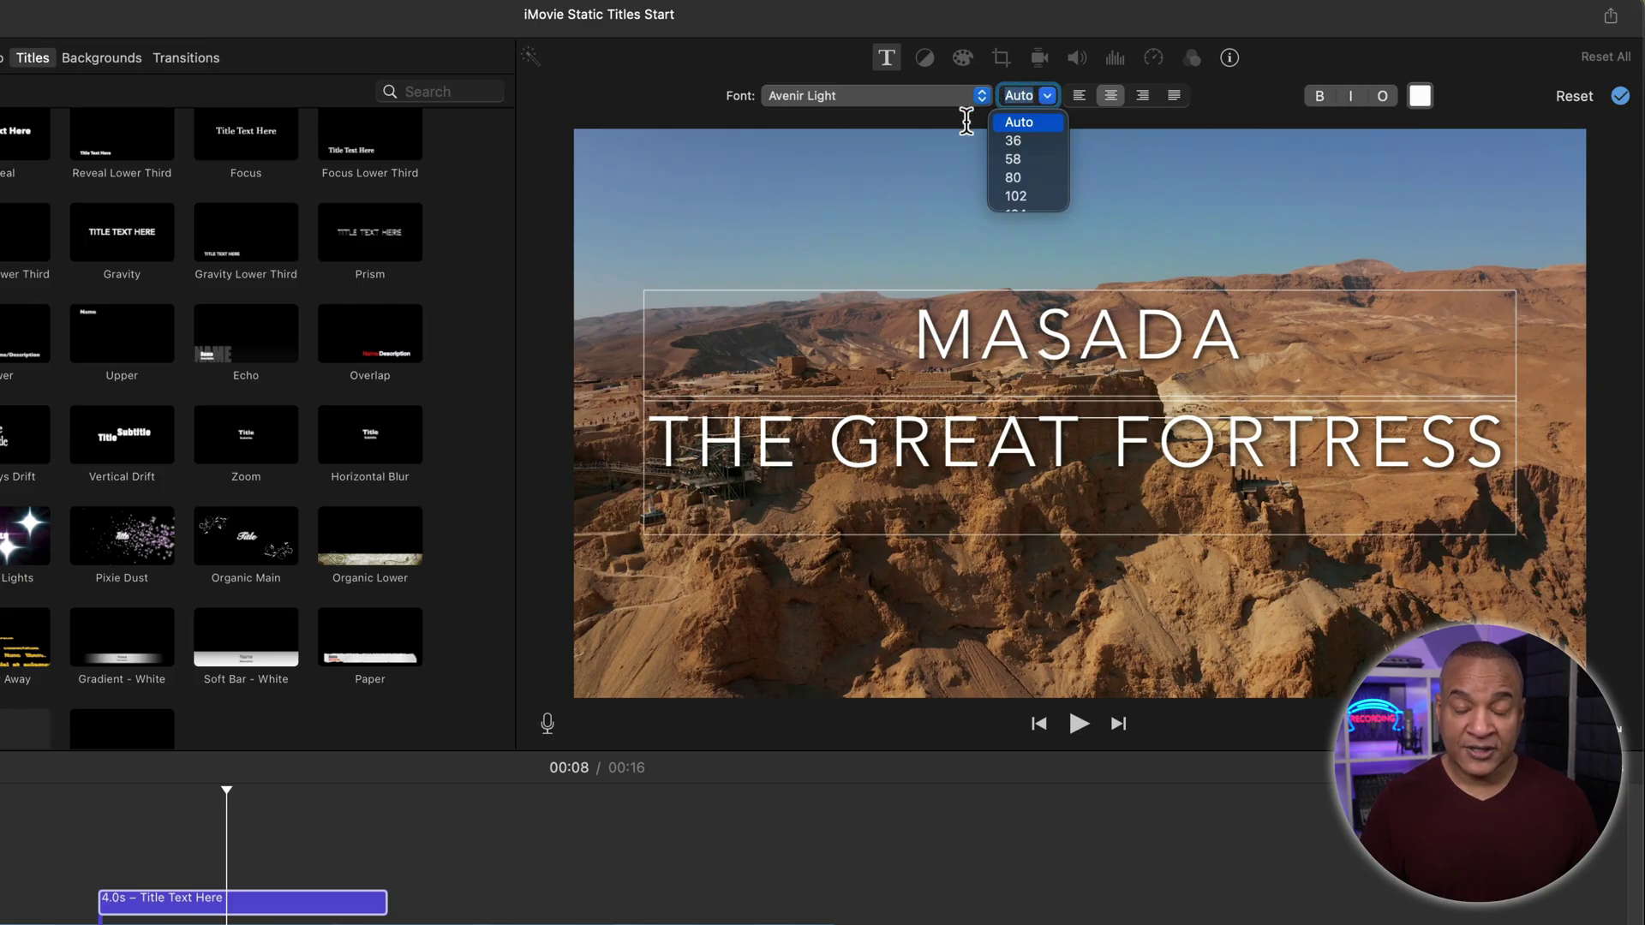
click(1049, 92)
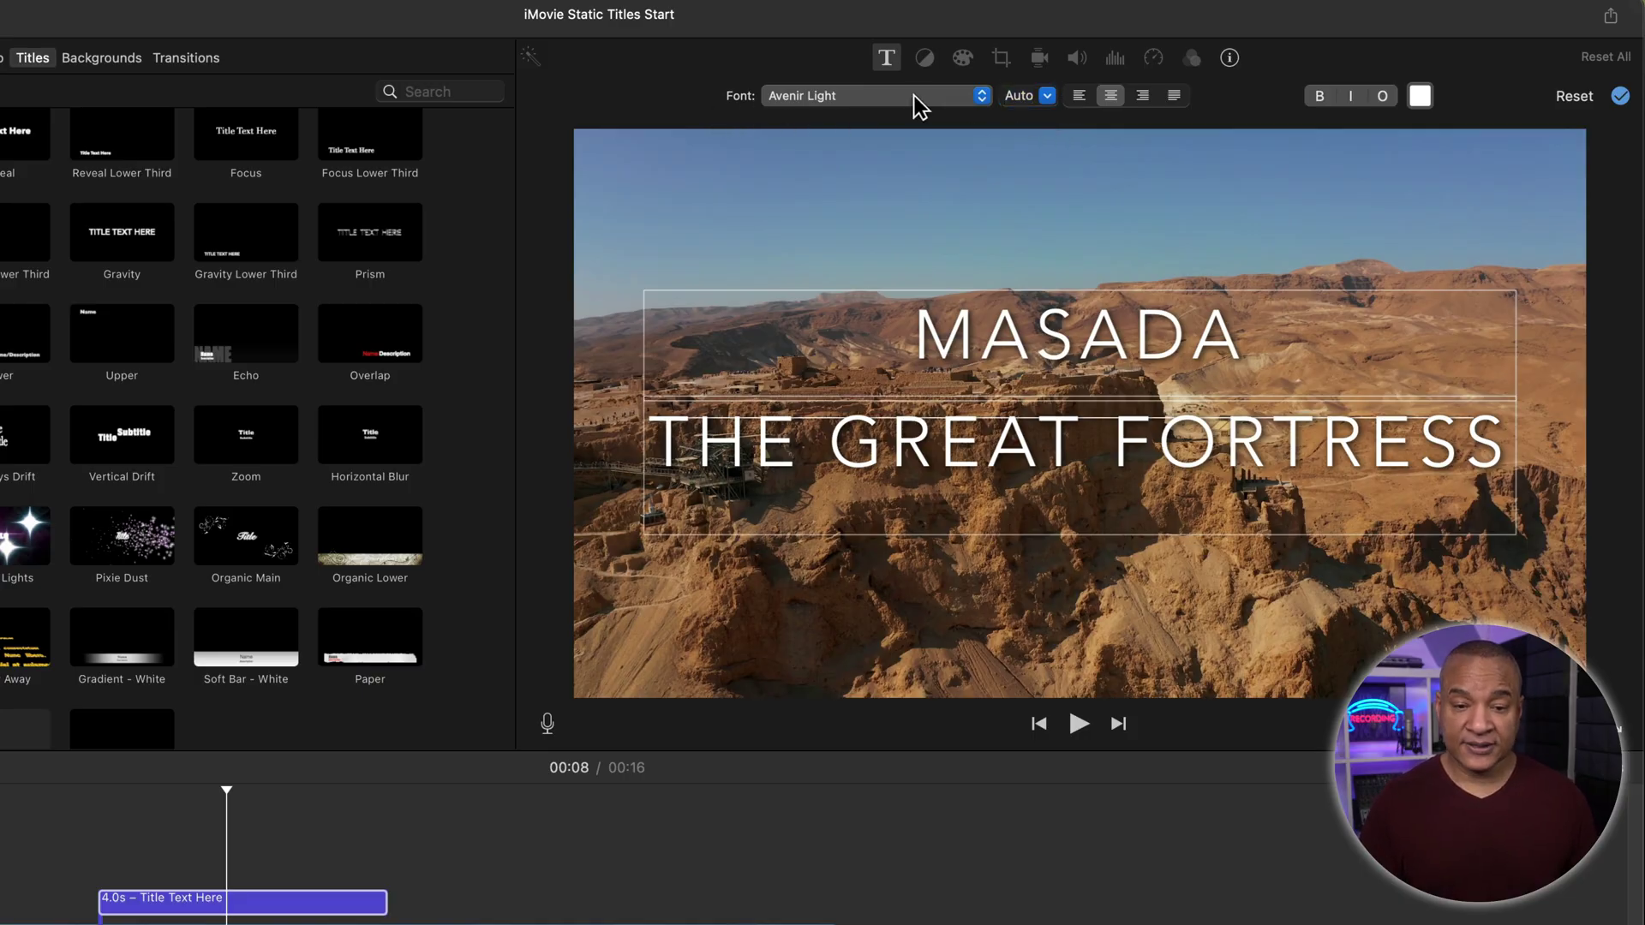
click(963, 92)
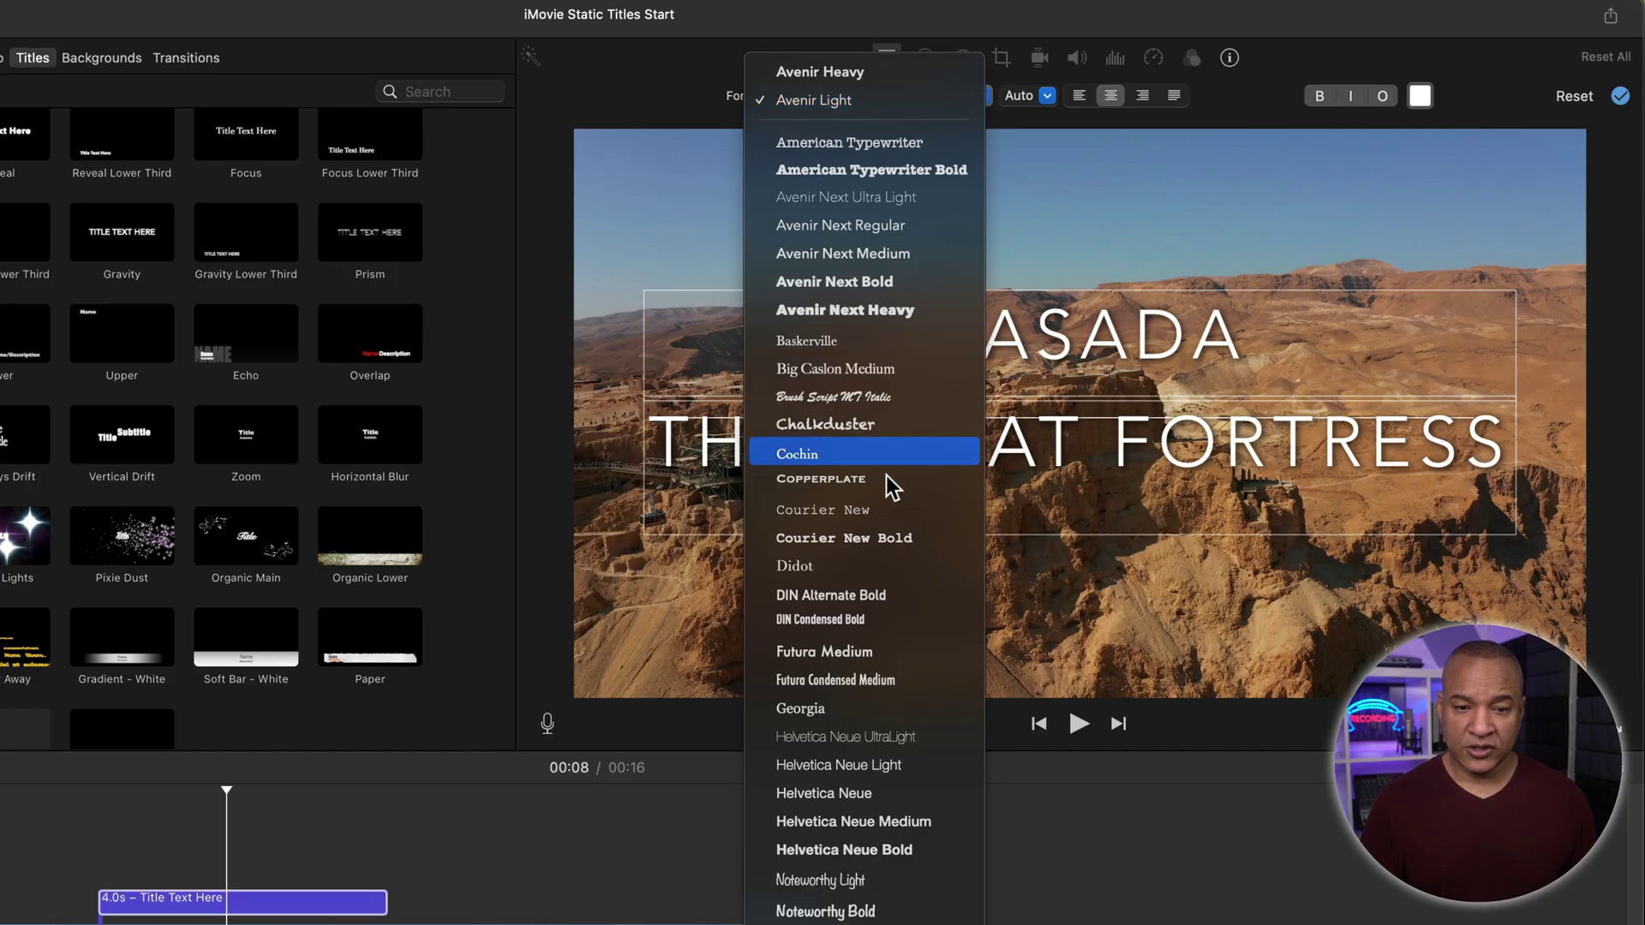
click(842, 97)
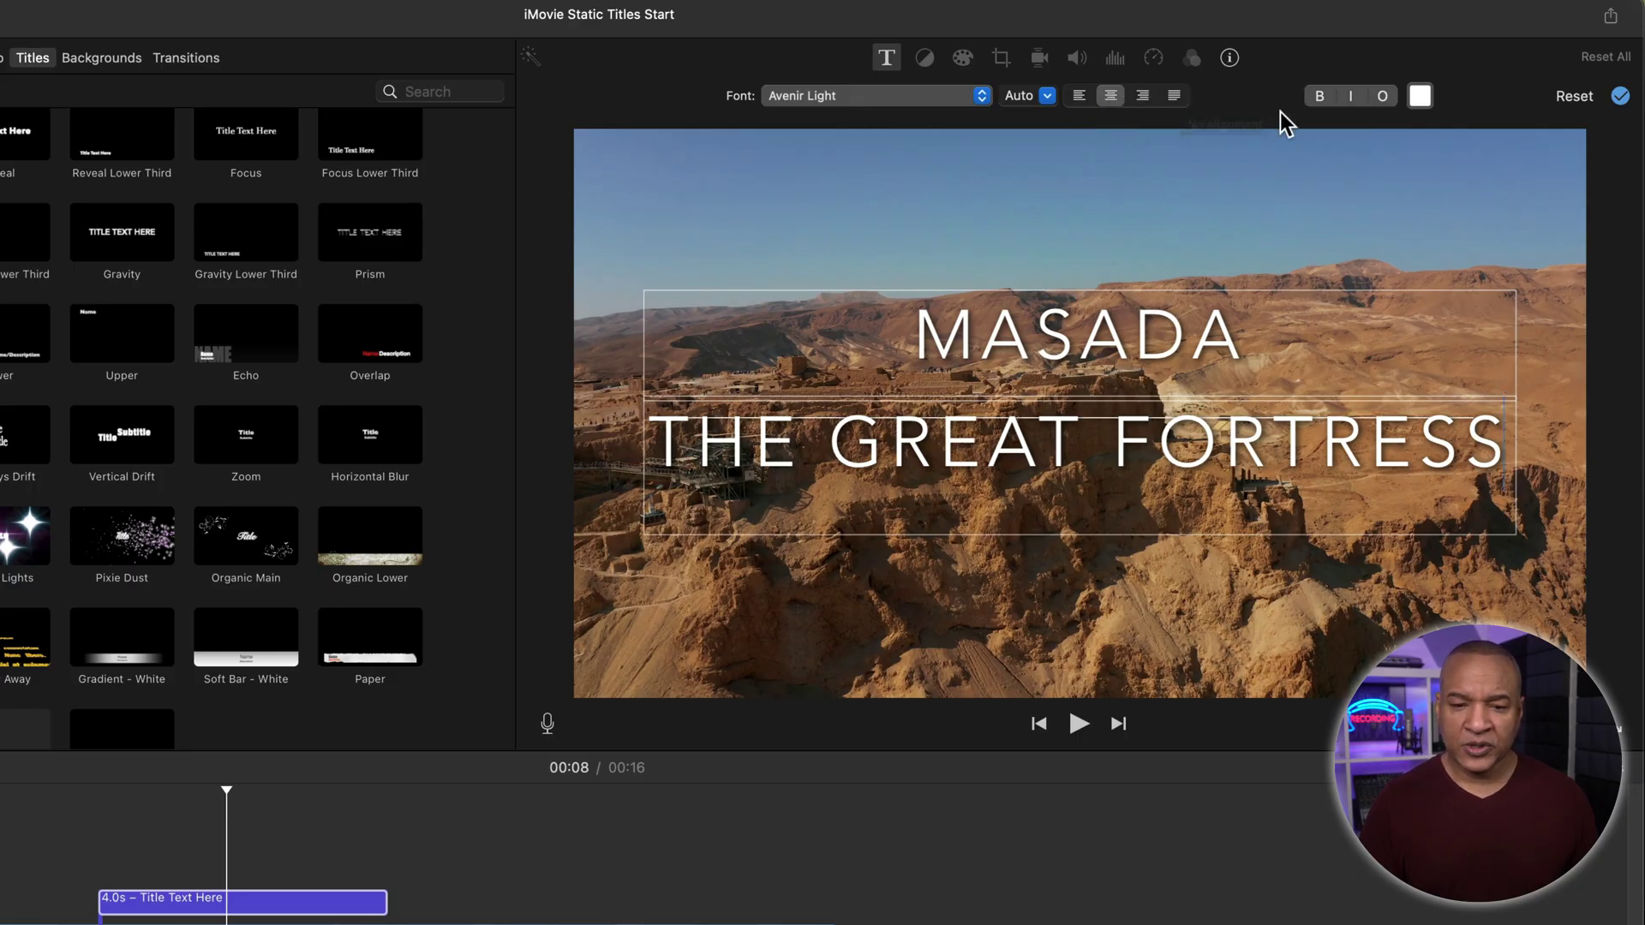
Make the title text bold with italic and outline left off, and bring up Colors
click(1316, 99)
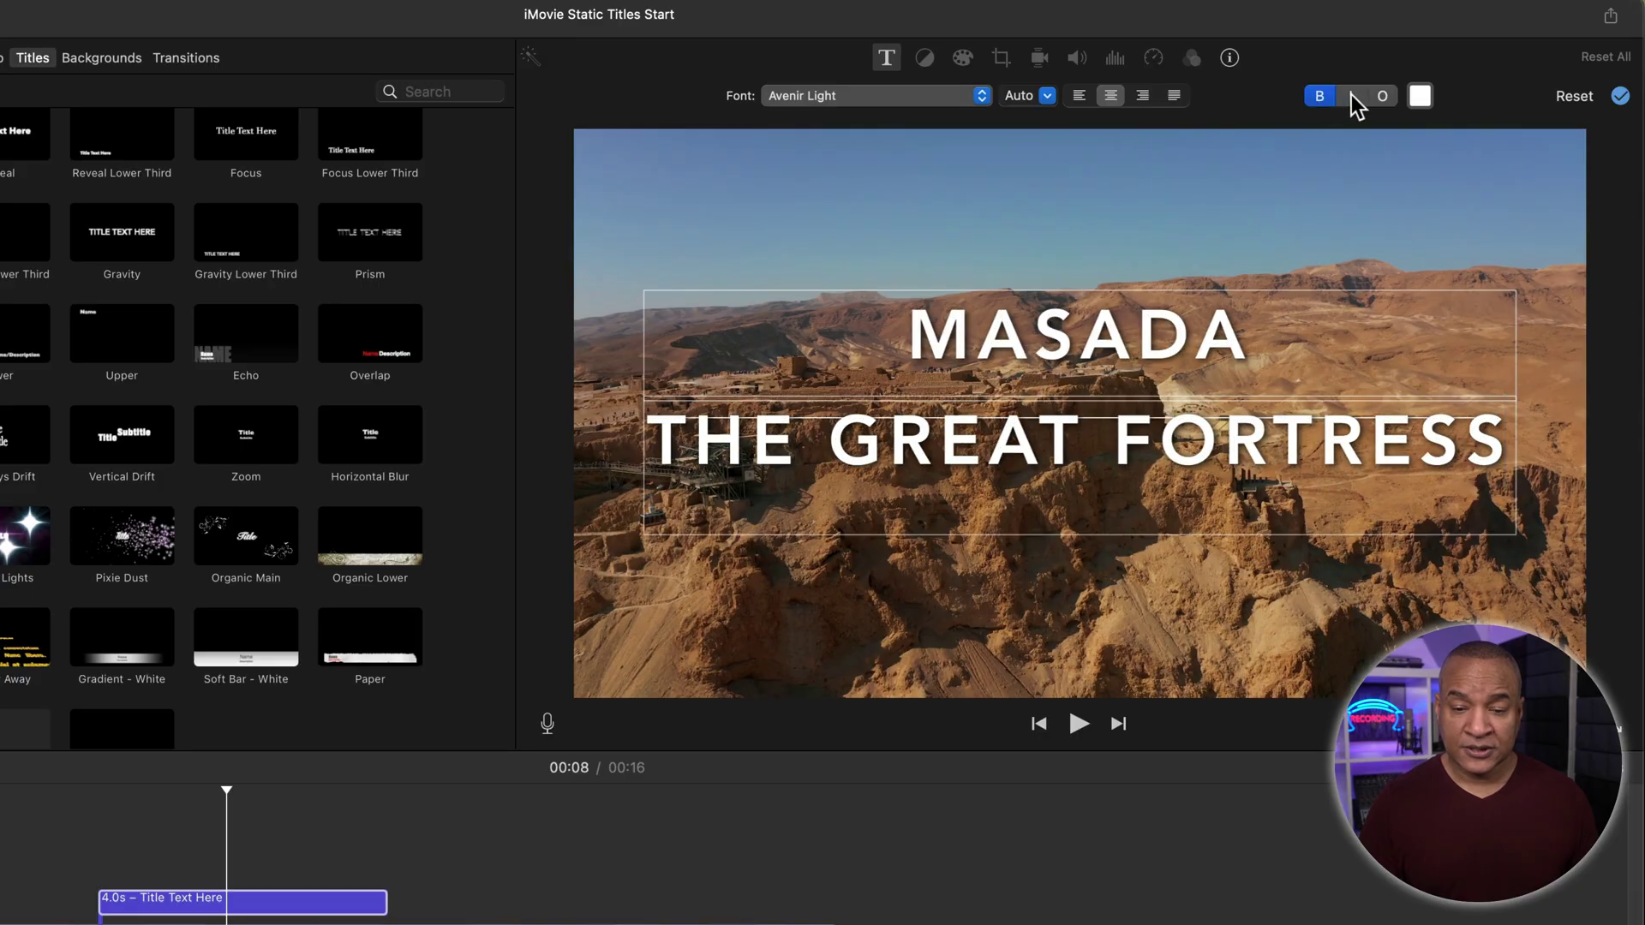
click(1352, 96)
click(1382, 96)
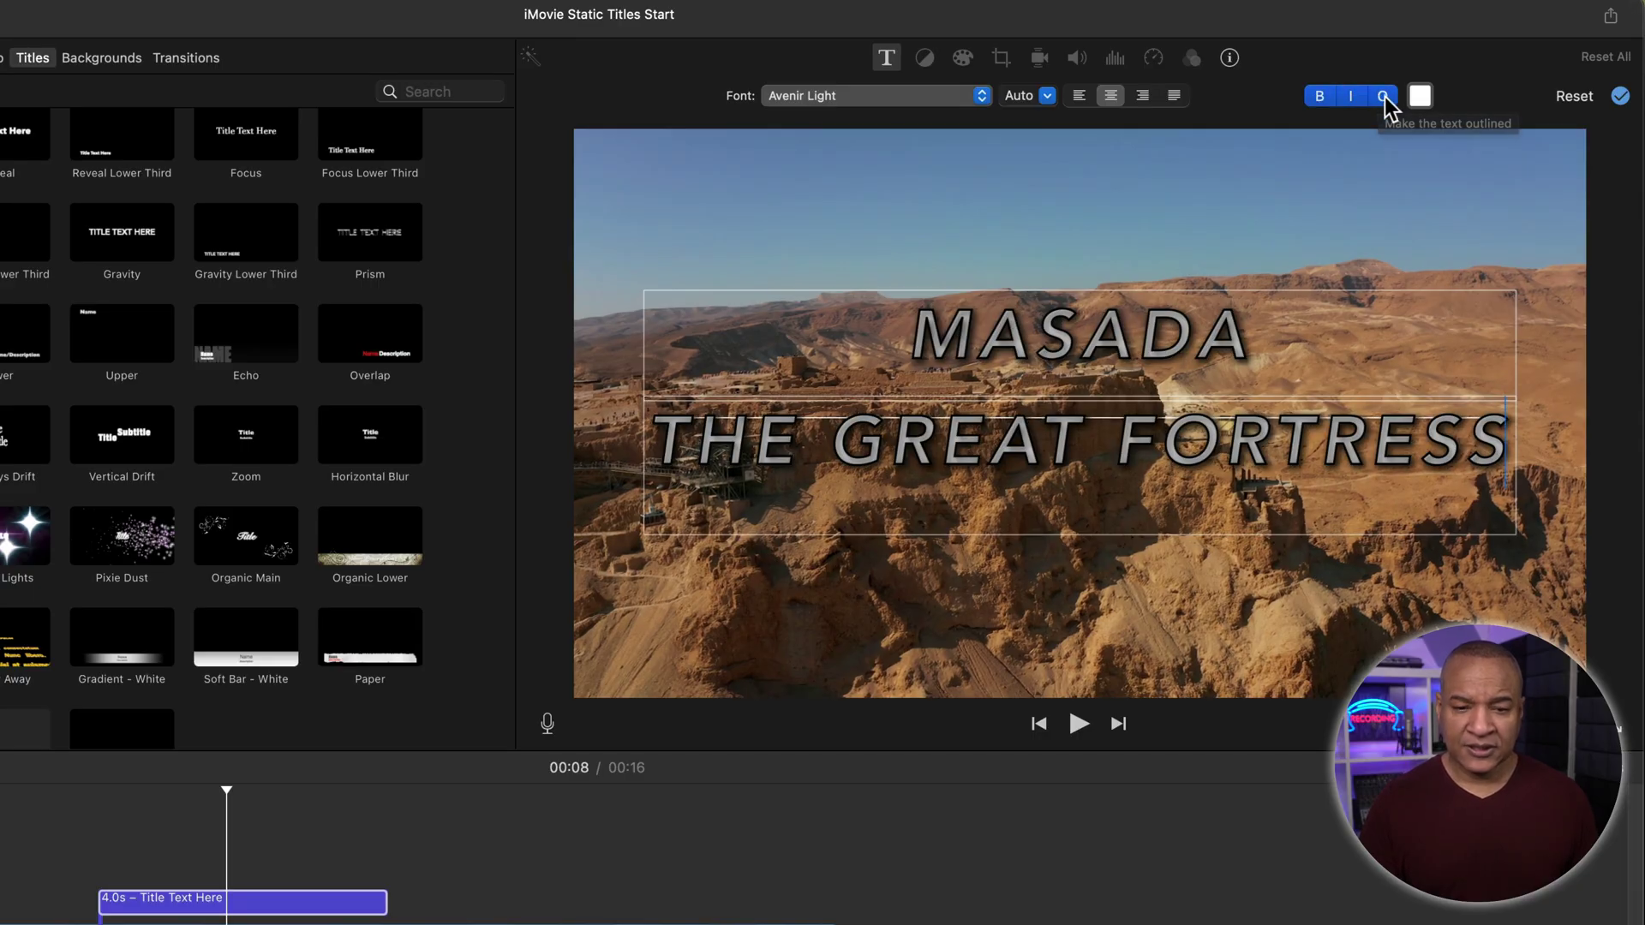
click(1383, 98)
click(1354, 97)
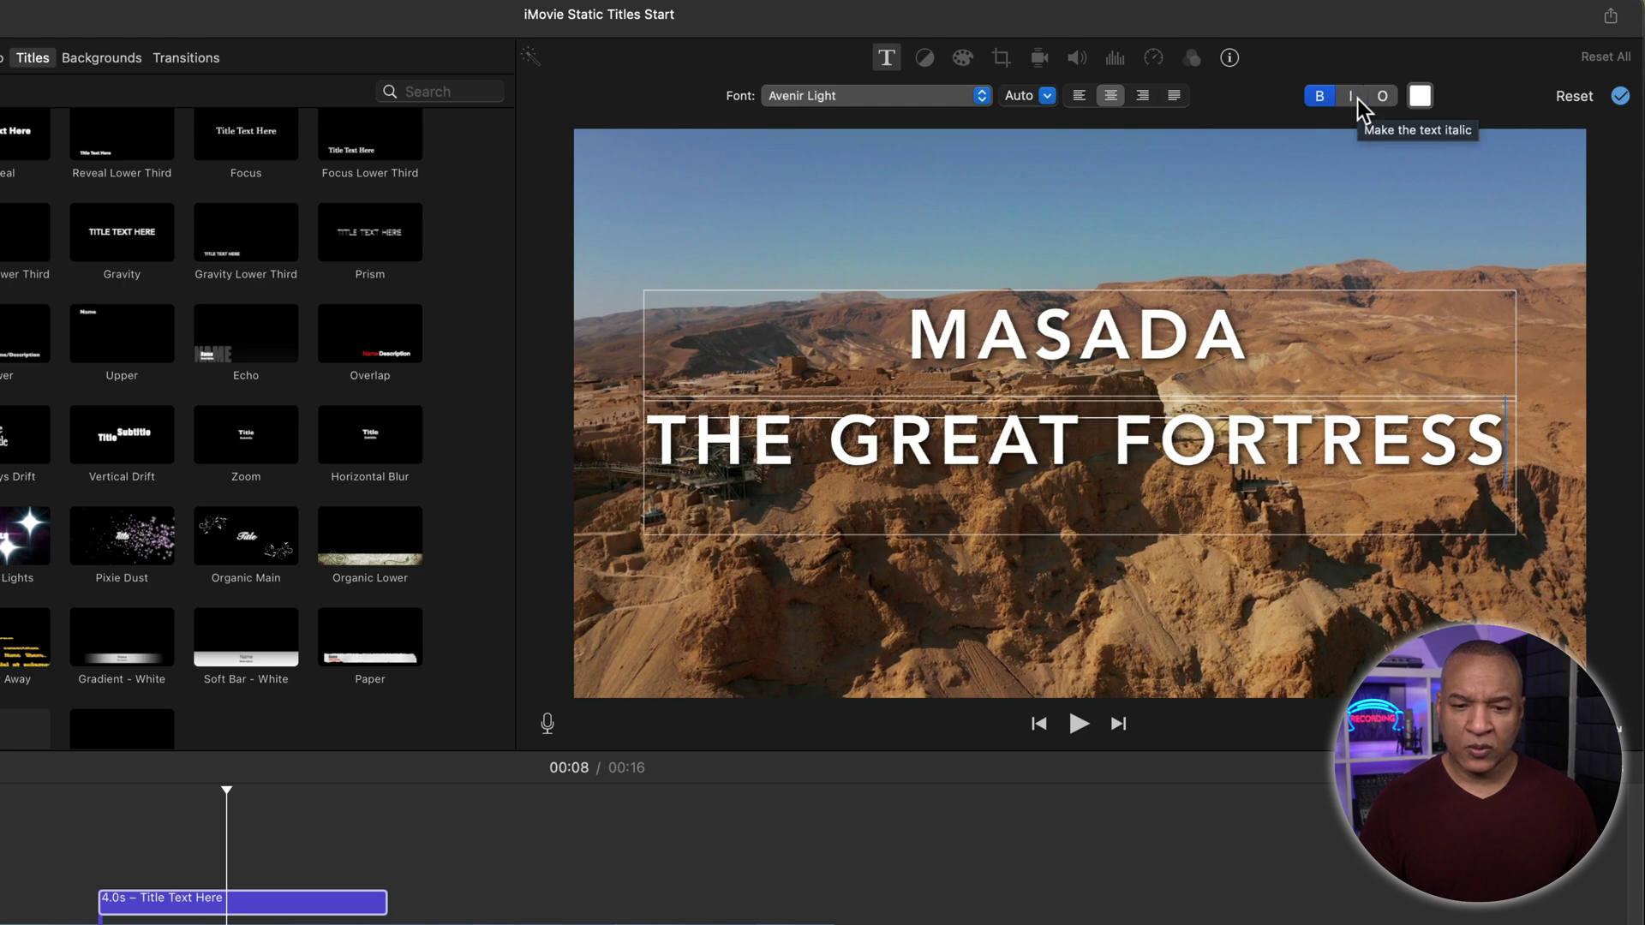
click(1420, 96)
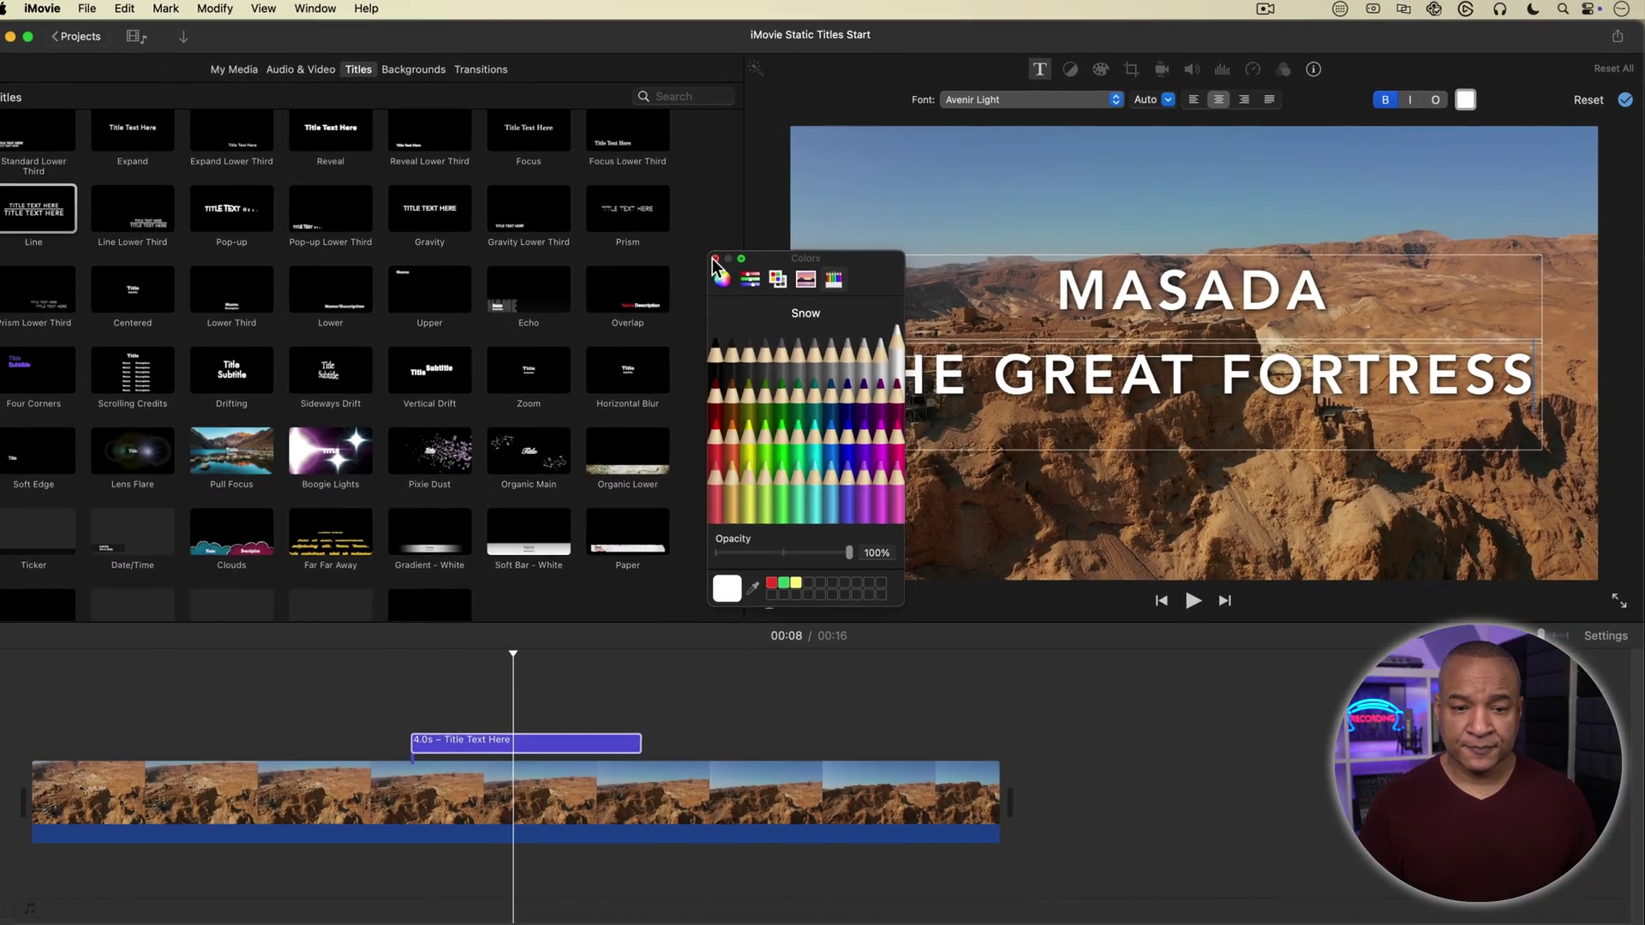
Close Colors, apply the title edits, and preview from just before the title
click(716, 259)
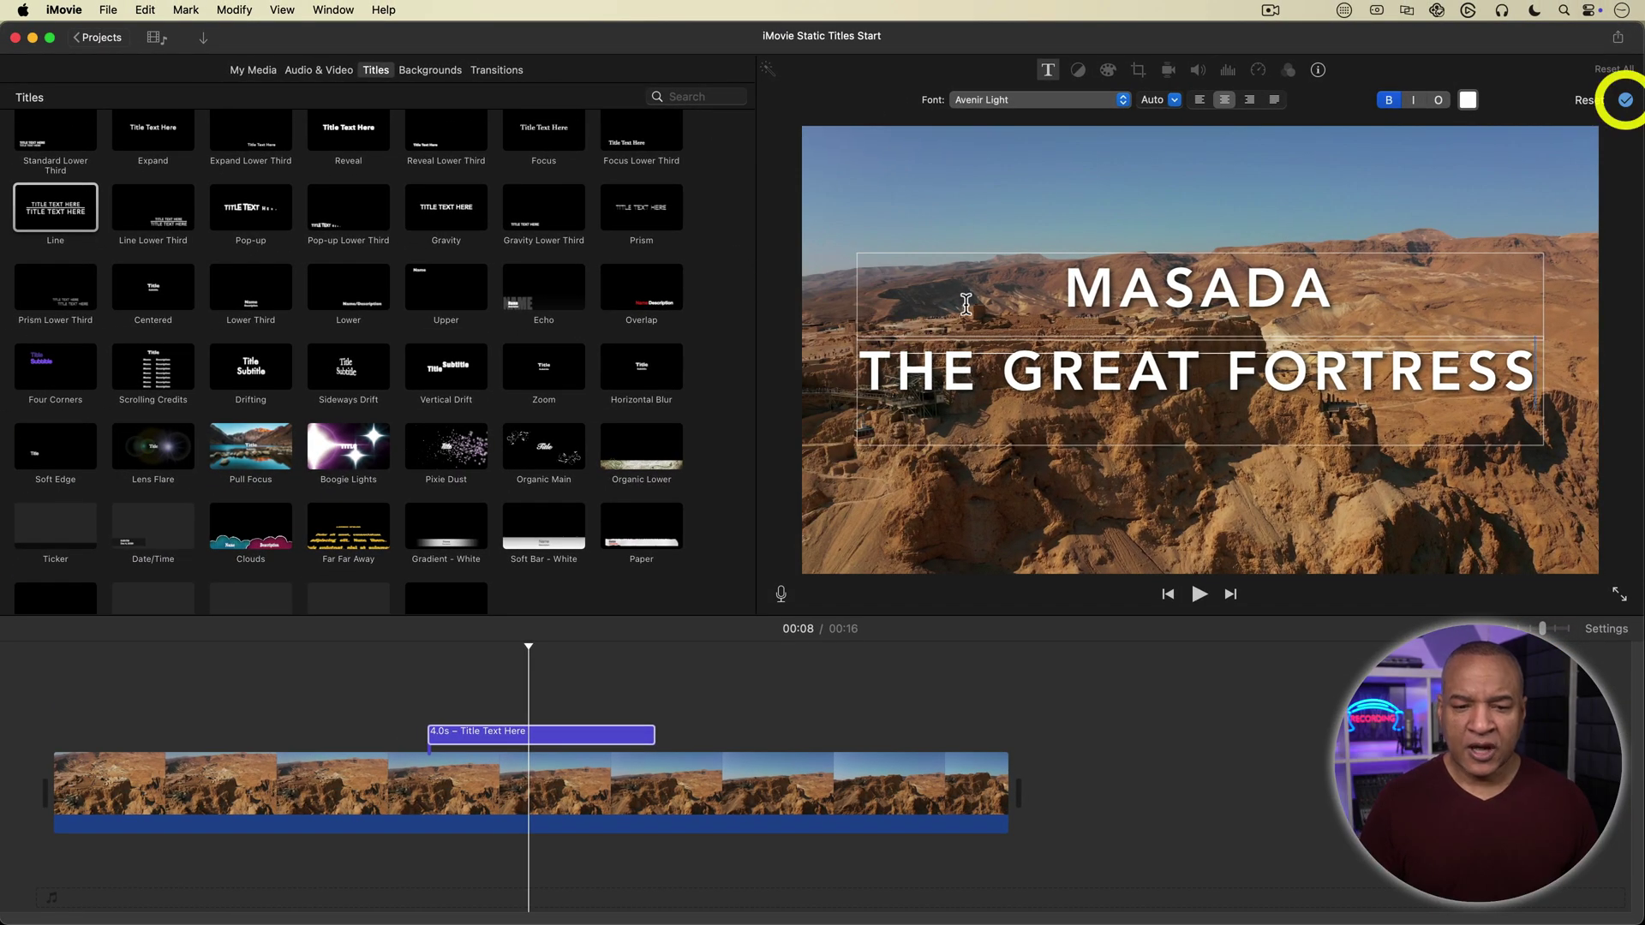
click(1626, 101)
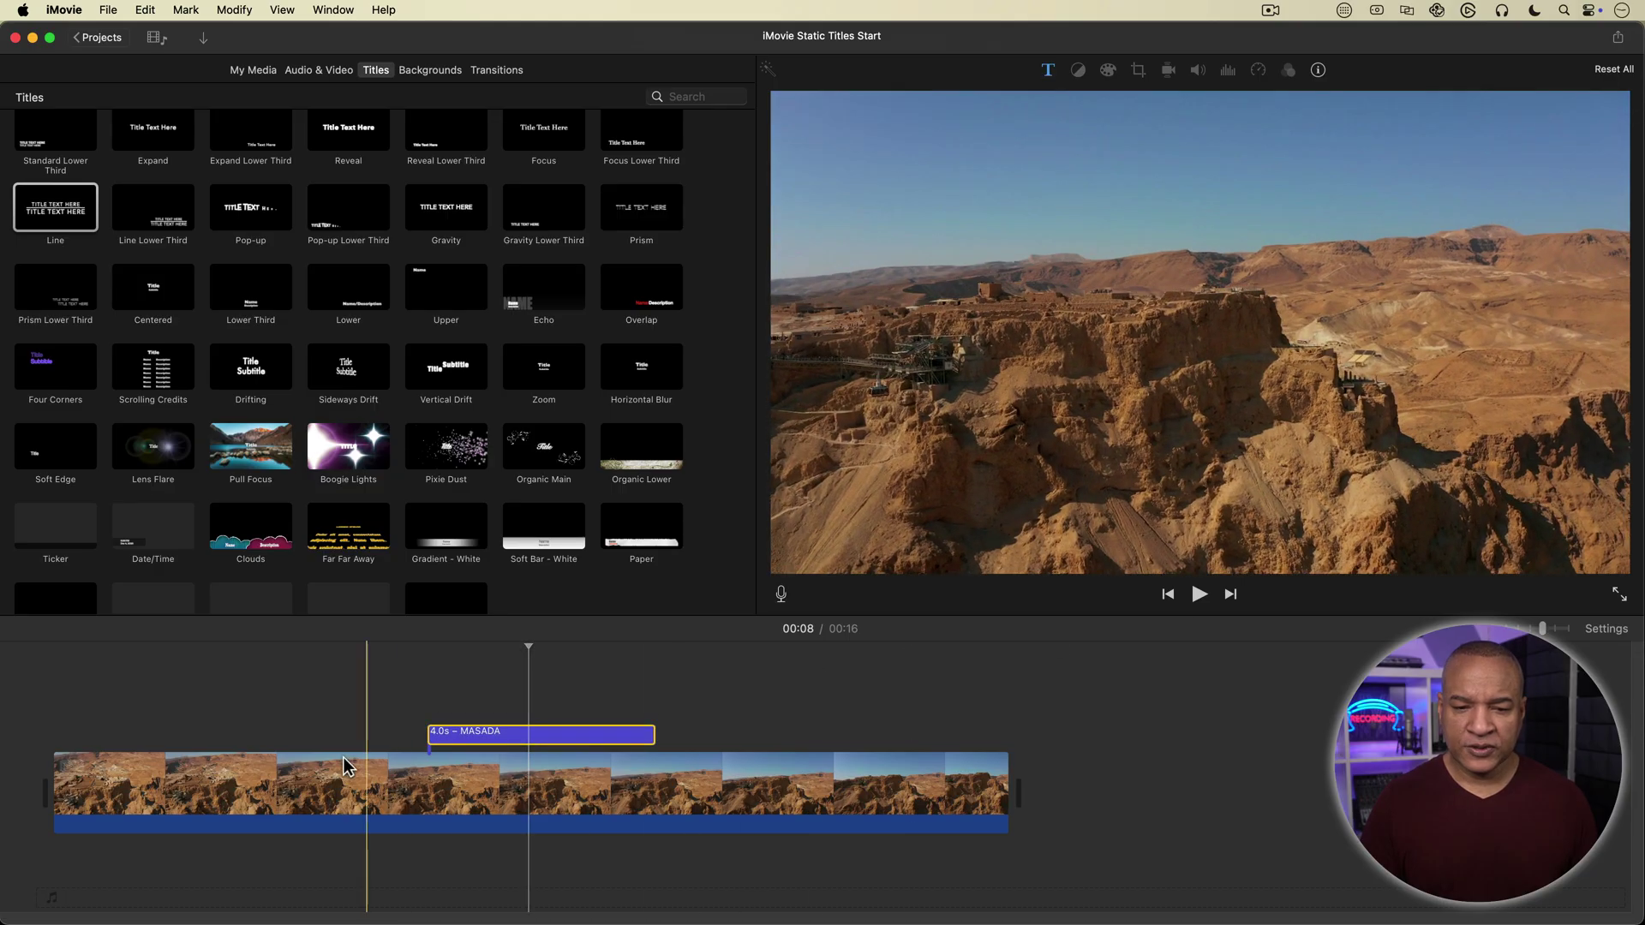
click(347, 764)
key(space)
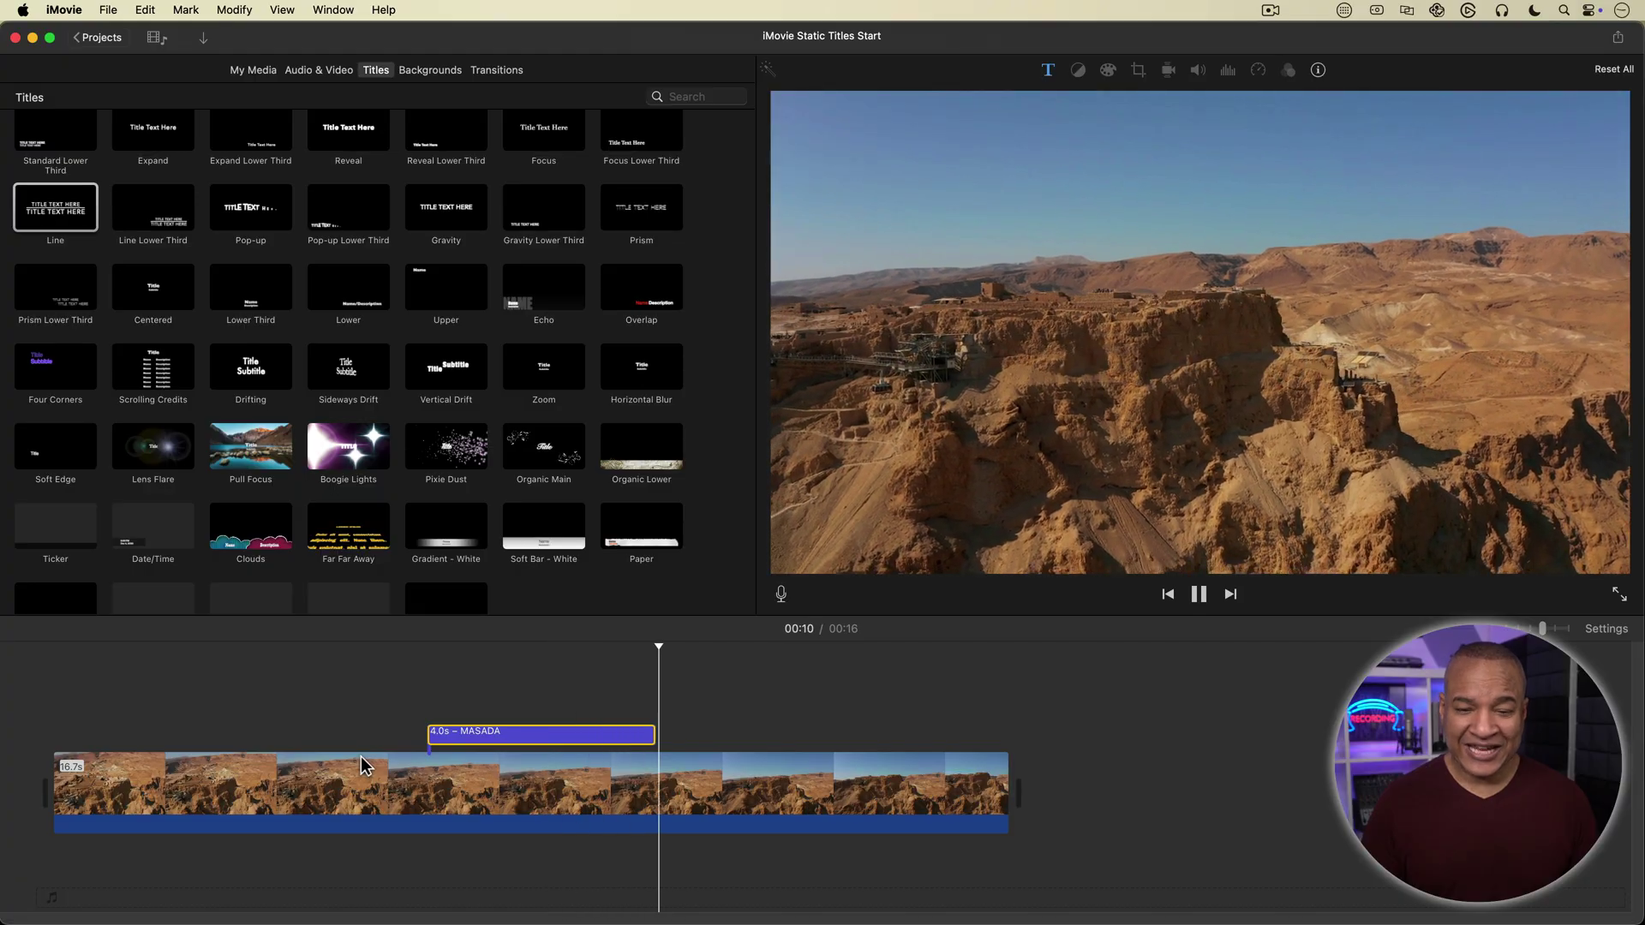
key(space)
Replay the MASADA title over the footage twice more, then stop
click(416, 758)
key(space)
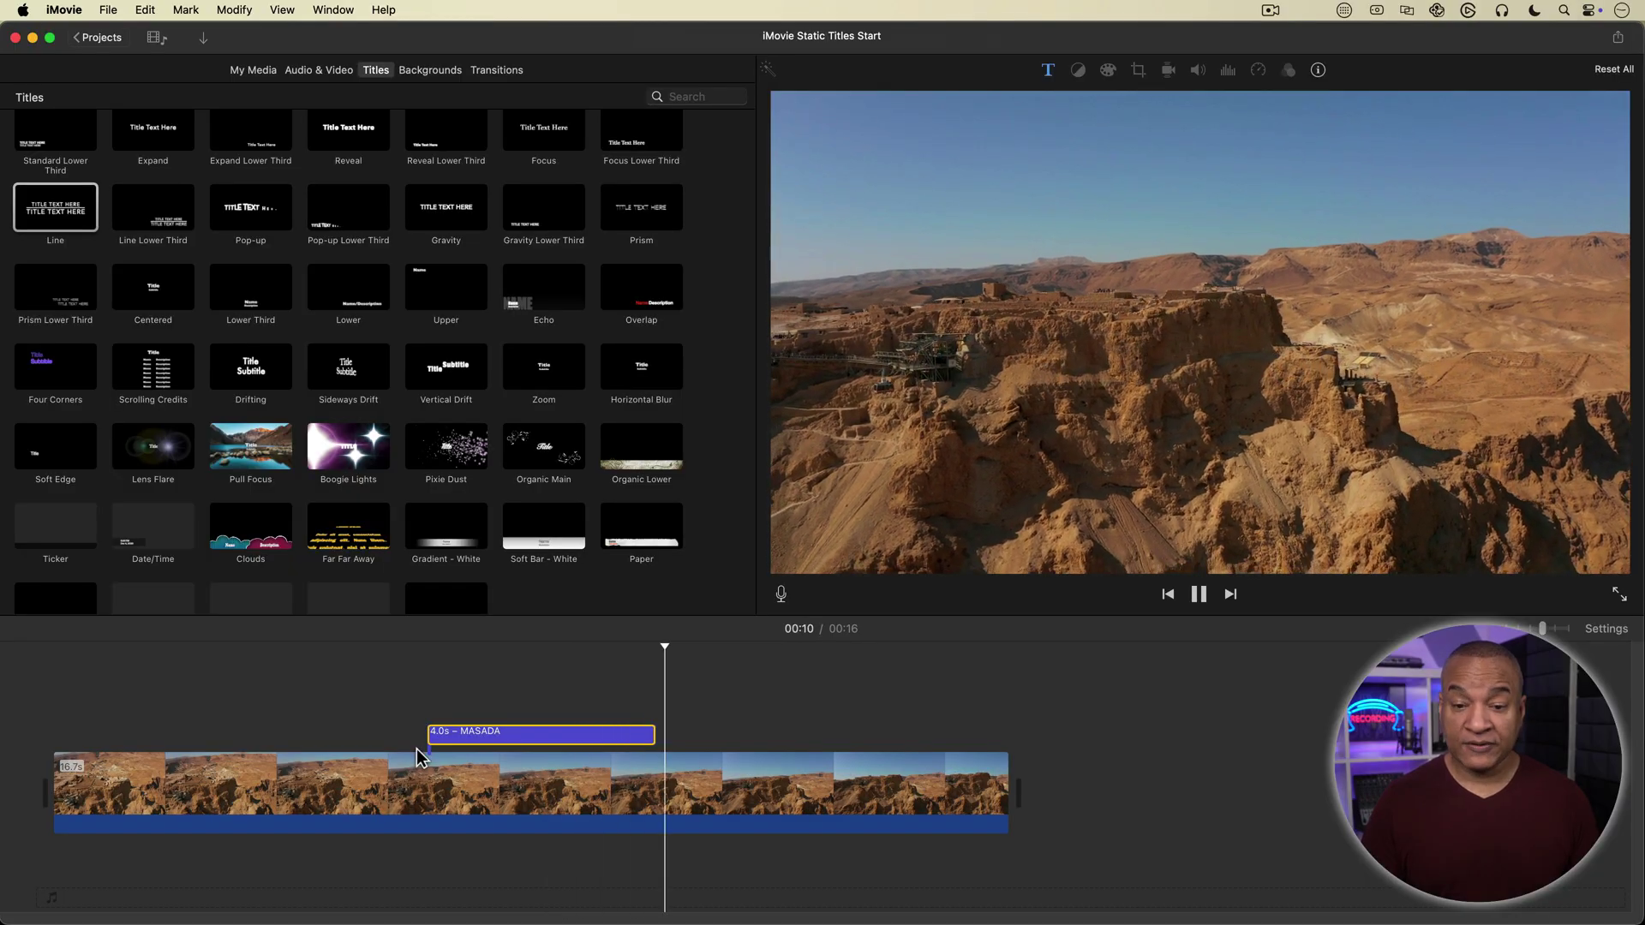
key(space)
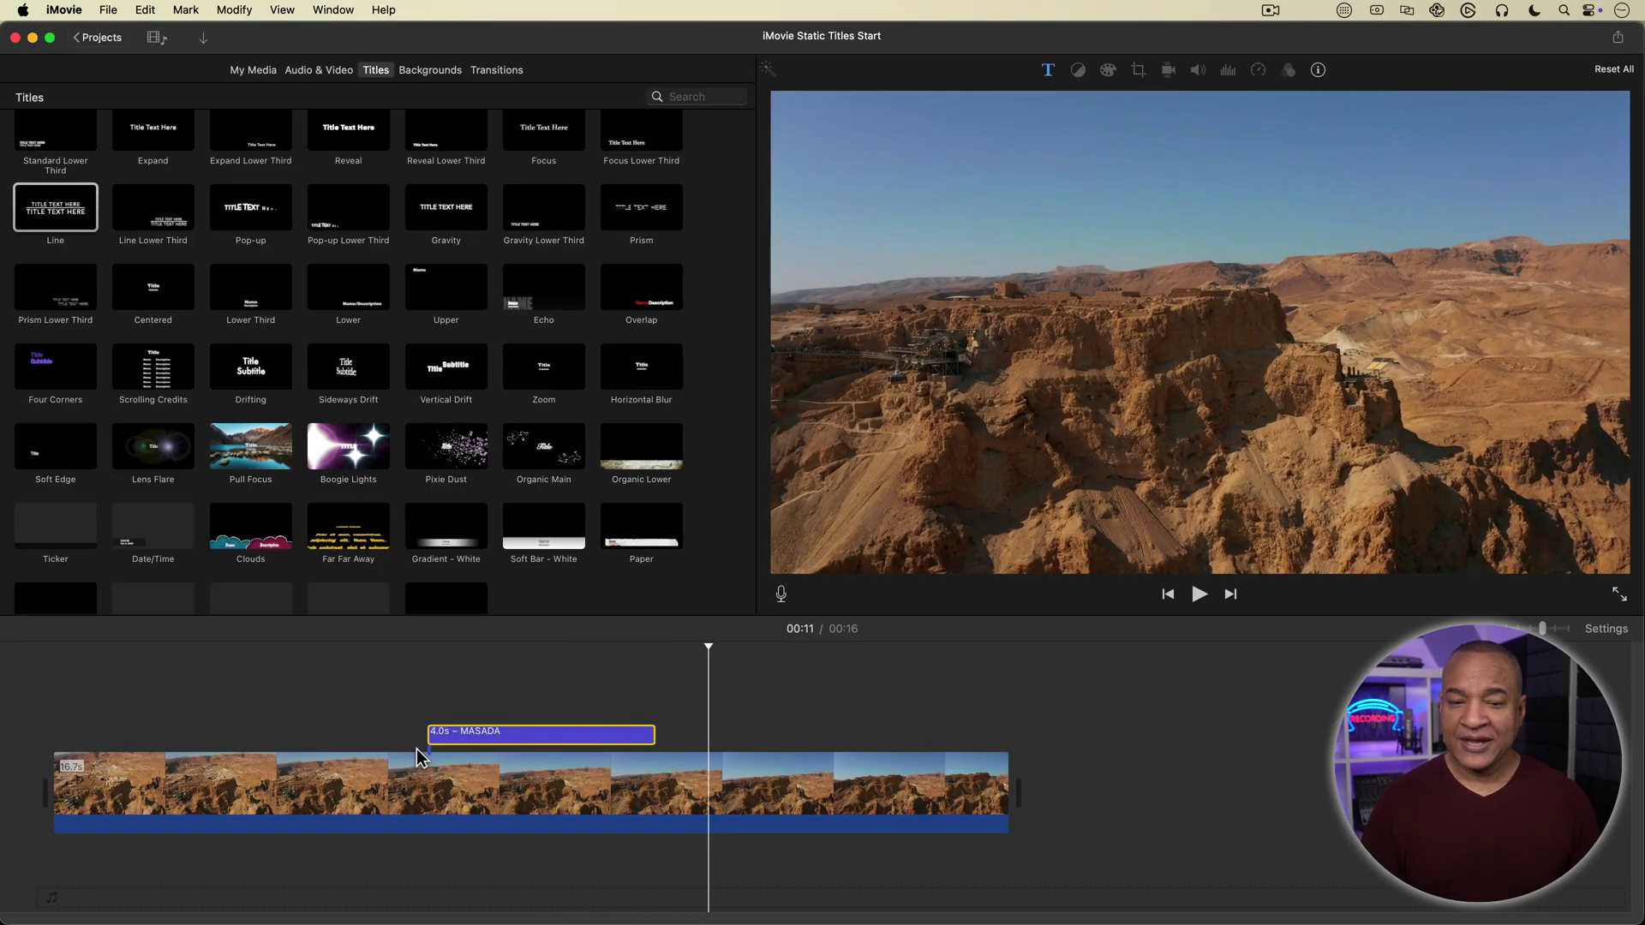
key(space)
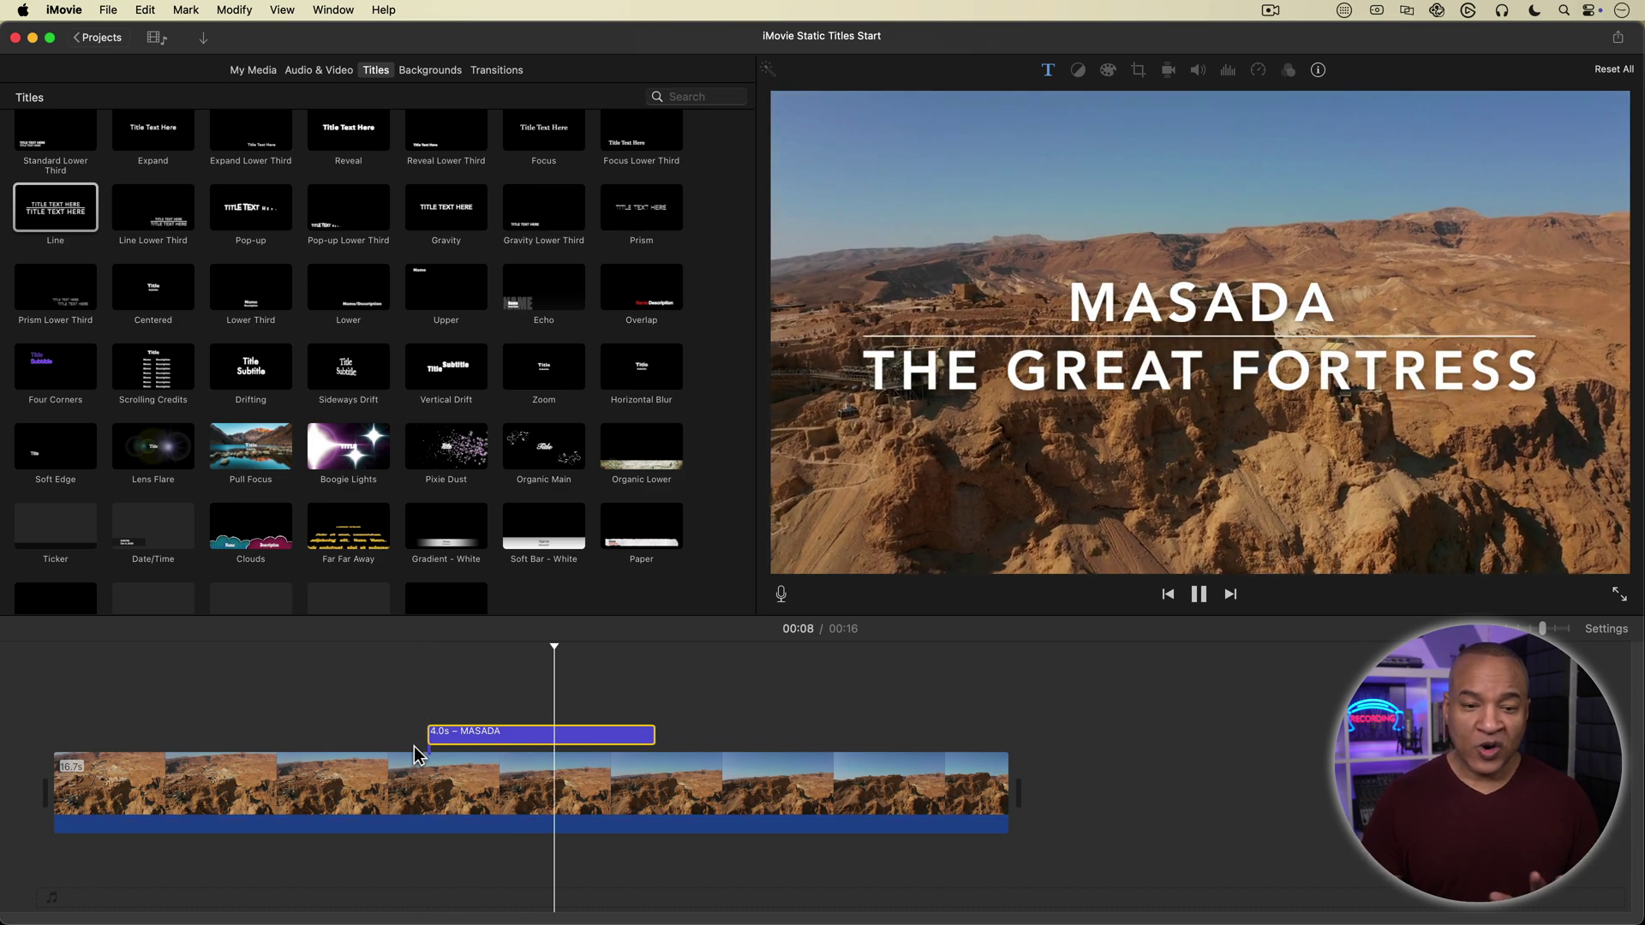
key(space)
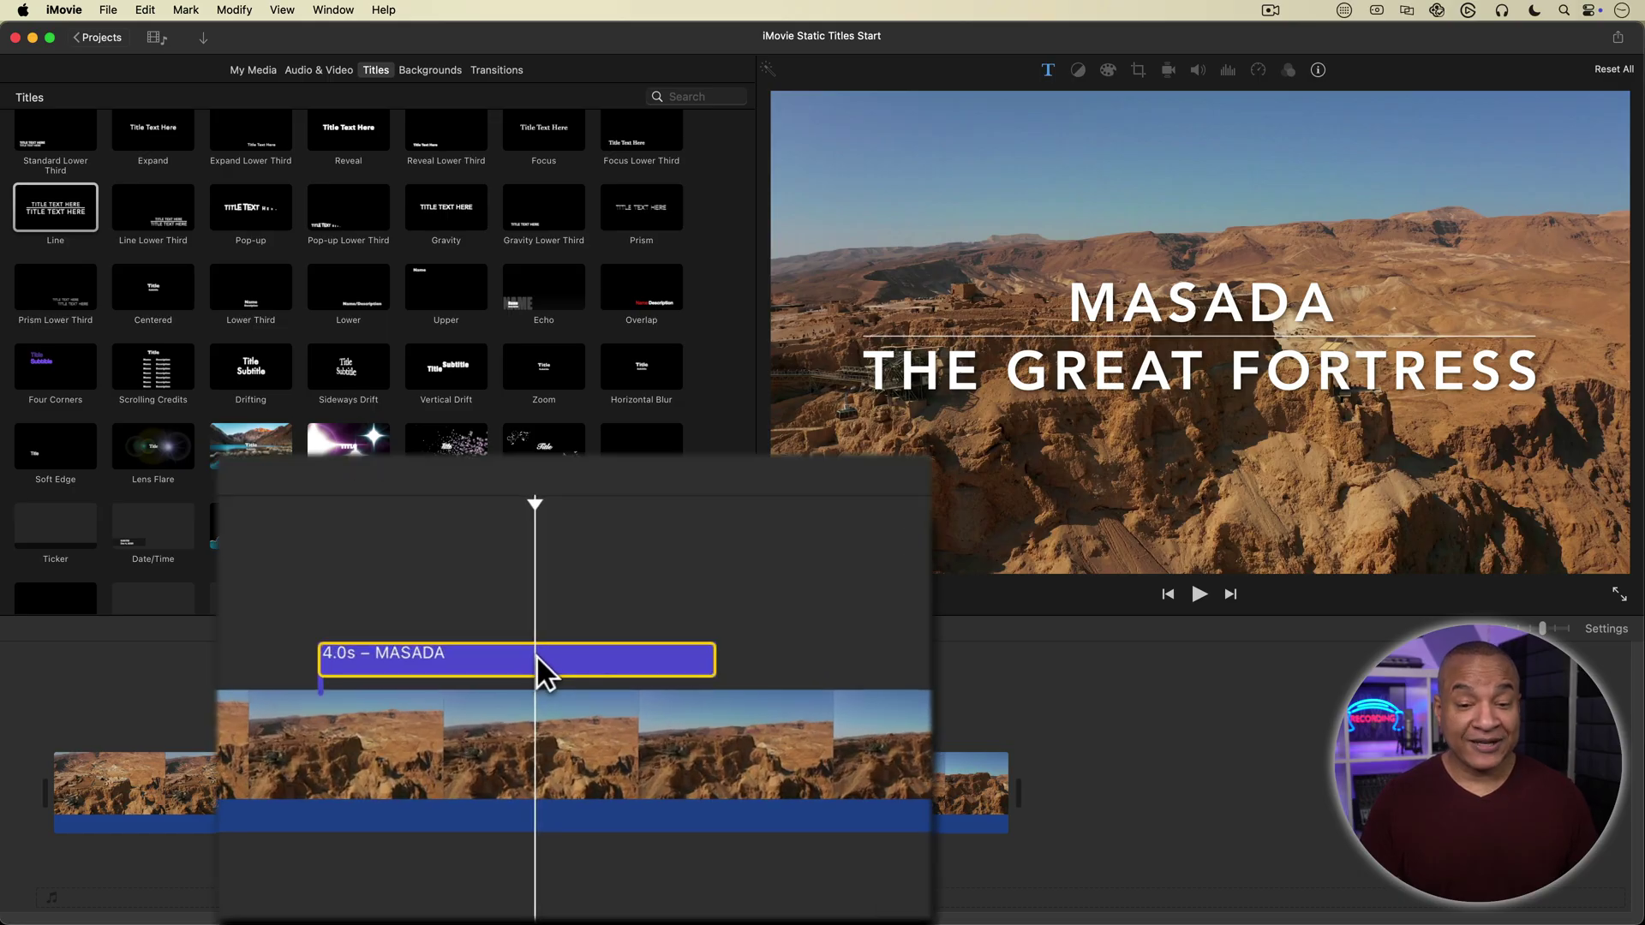
Split the MASADA title, move its second part later, preview, then undo back to one 4.0s title
right_click(559, 737)
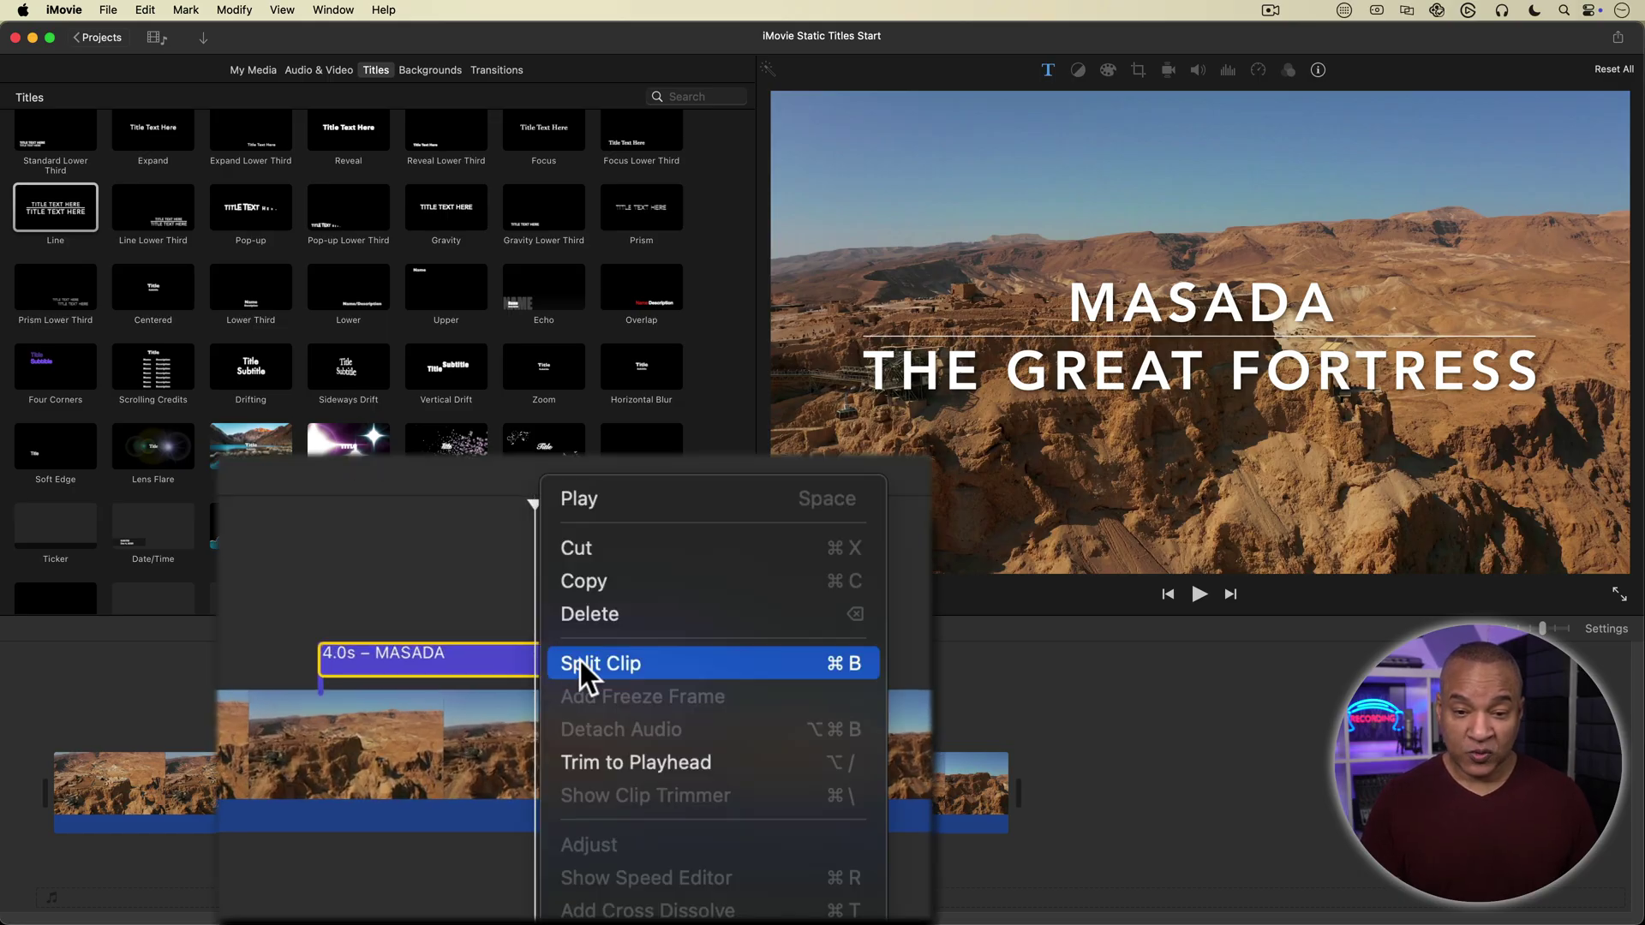
click(580, 661)
drag(593, 656, 677, 647)
key(space)
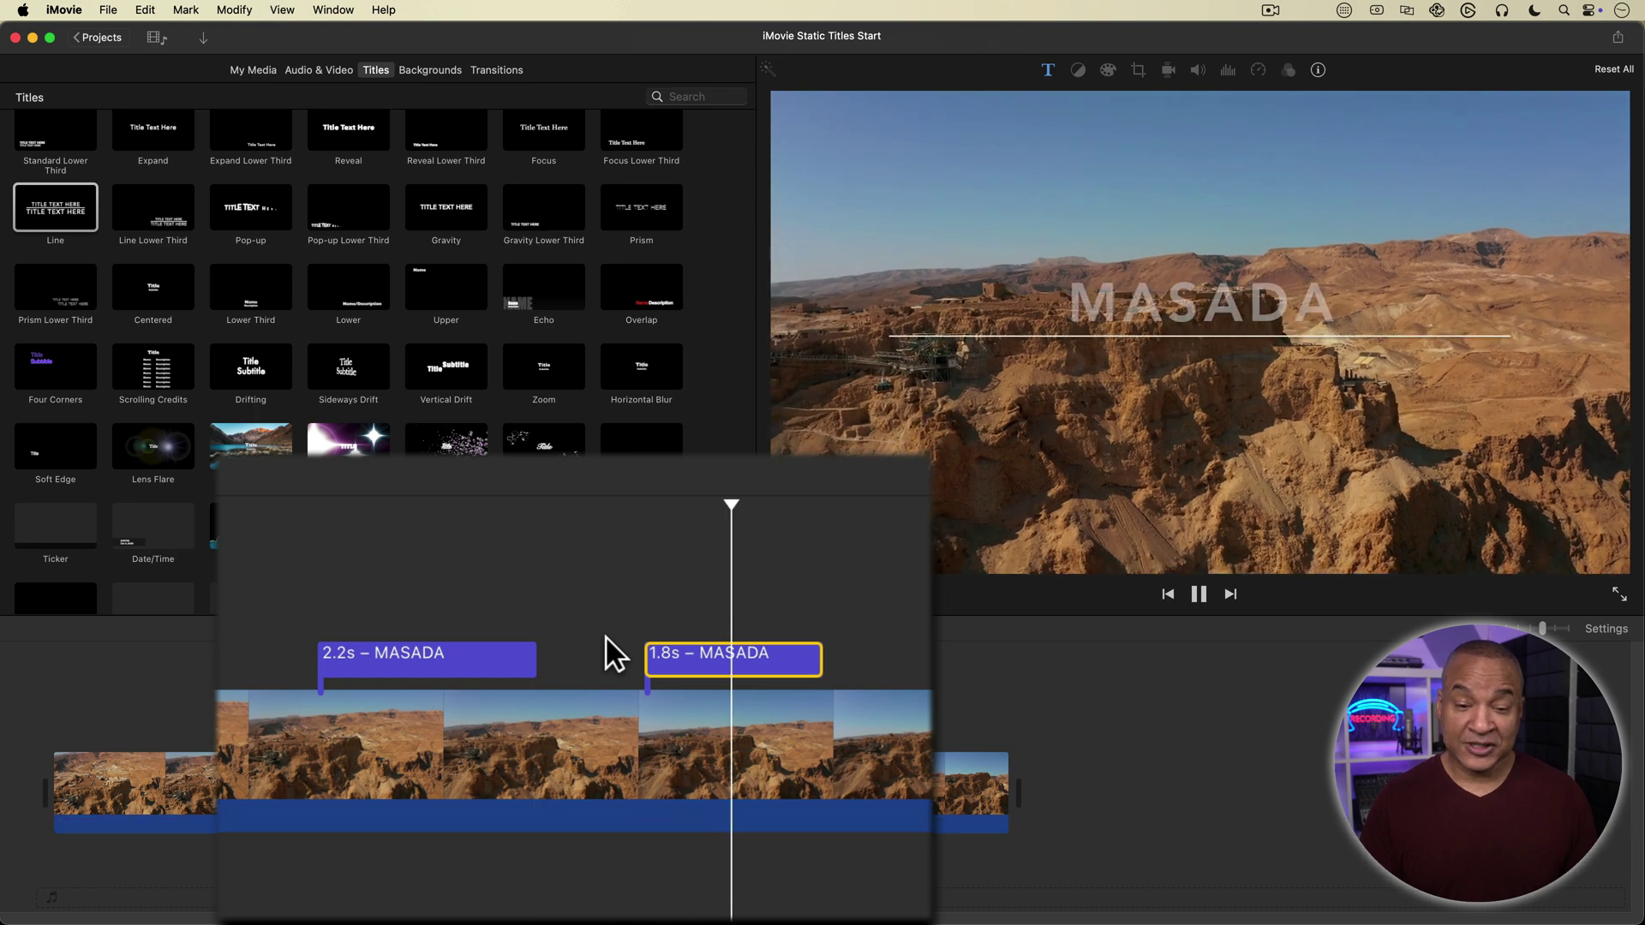
key(space)
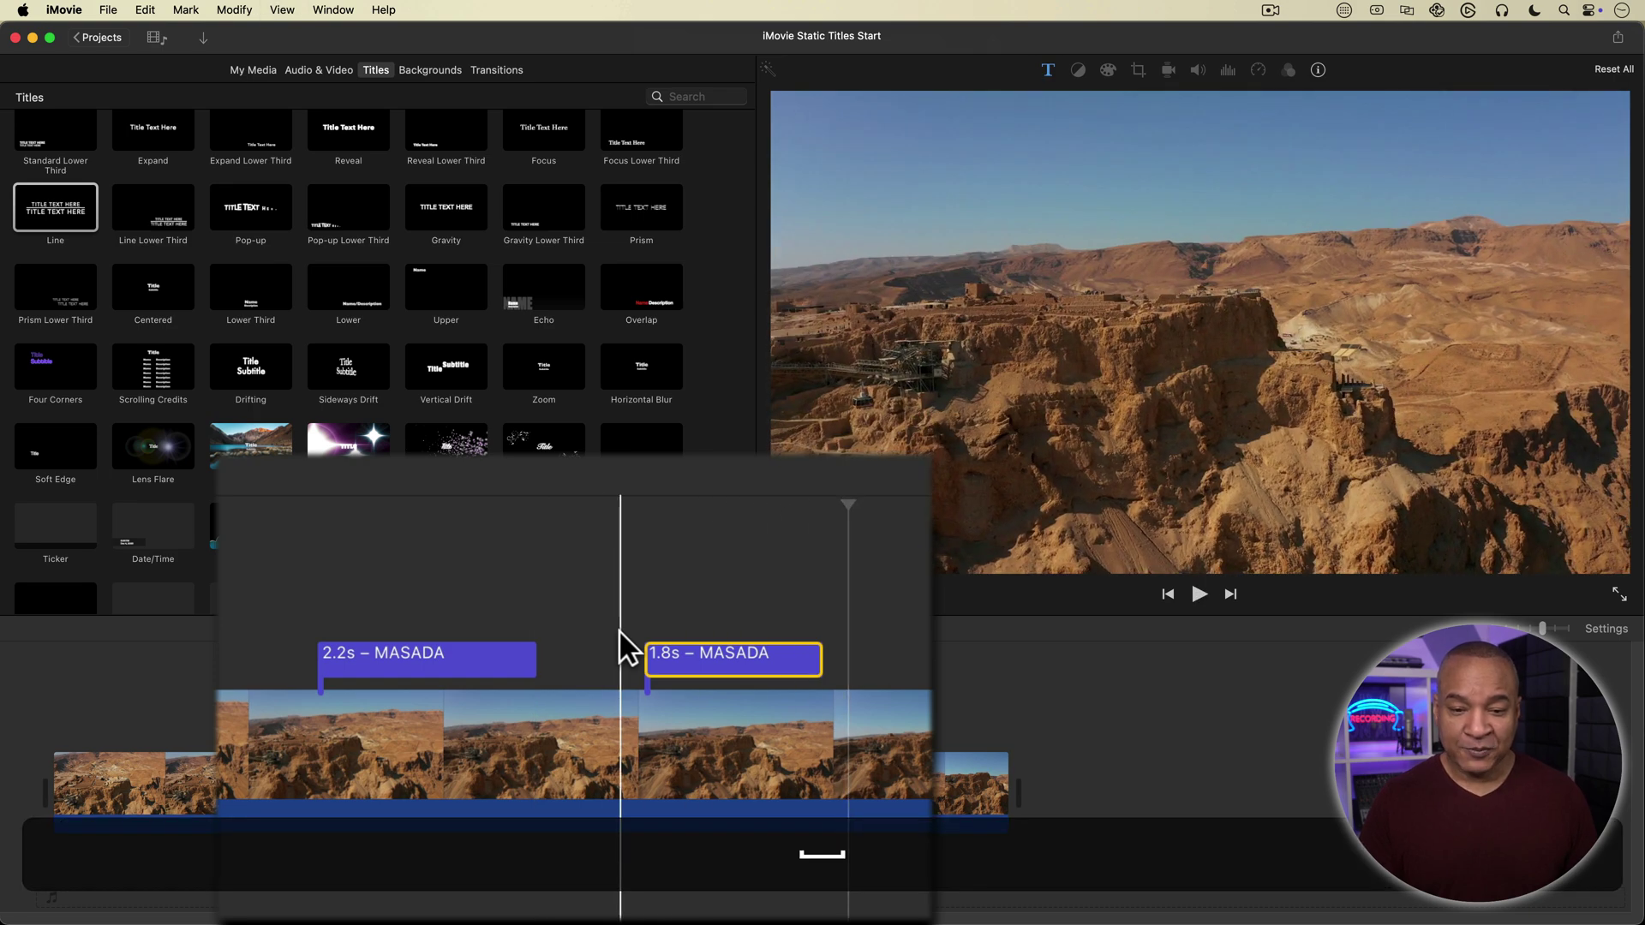
key(space)
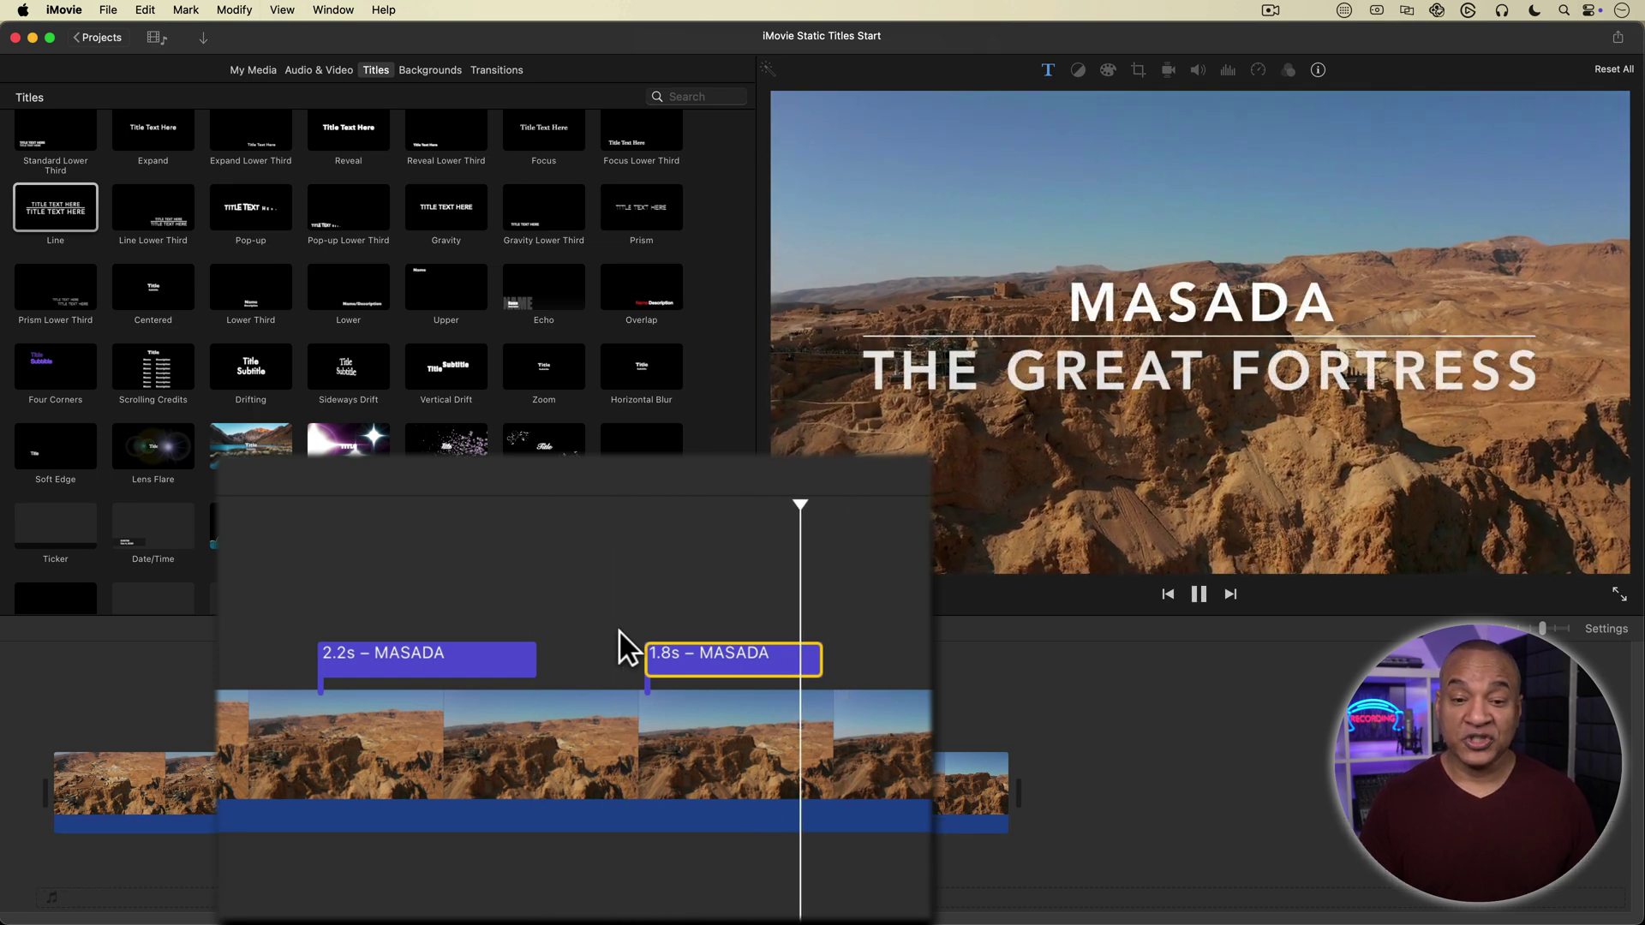
key(space)
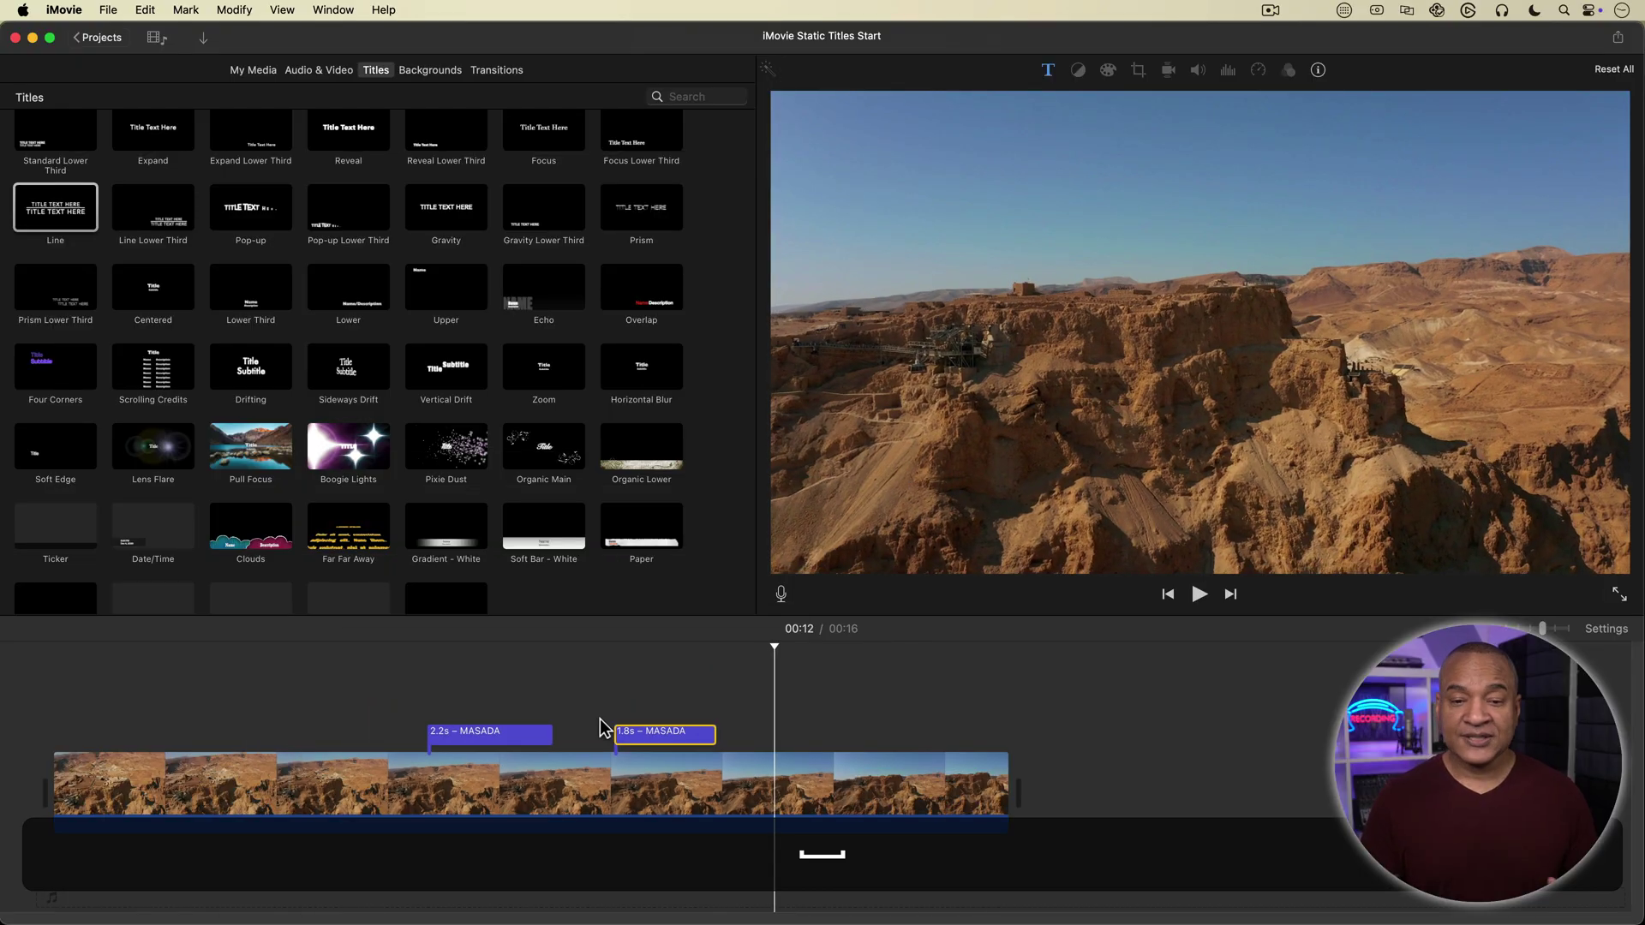
key(super+z)
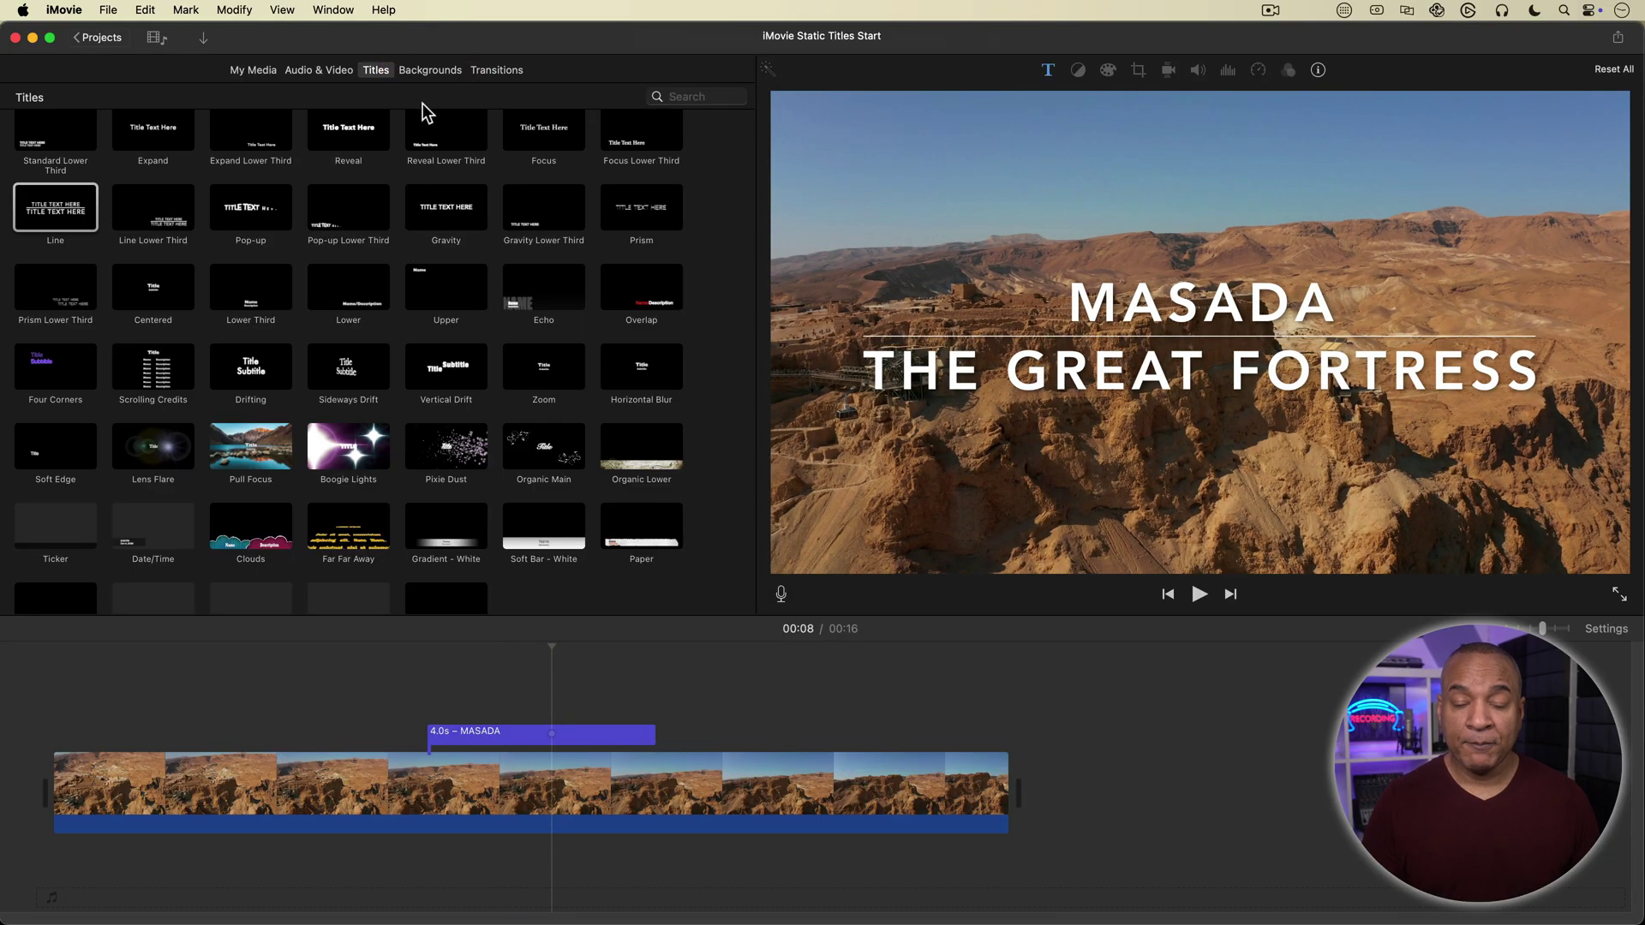
Add a solid Green background clip after the desert footage
click(431, 70)
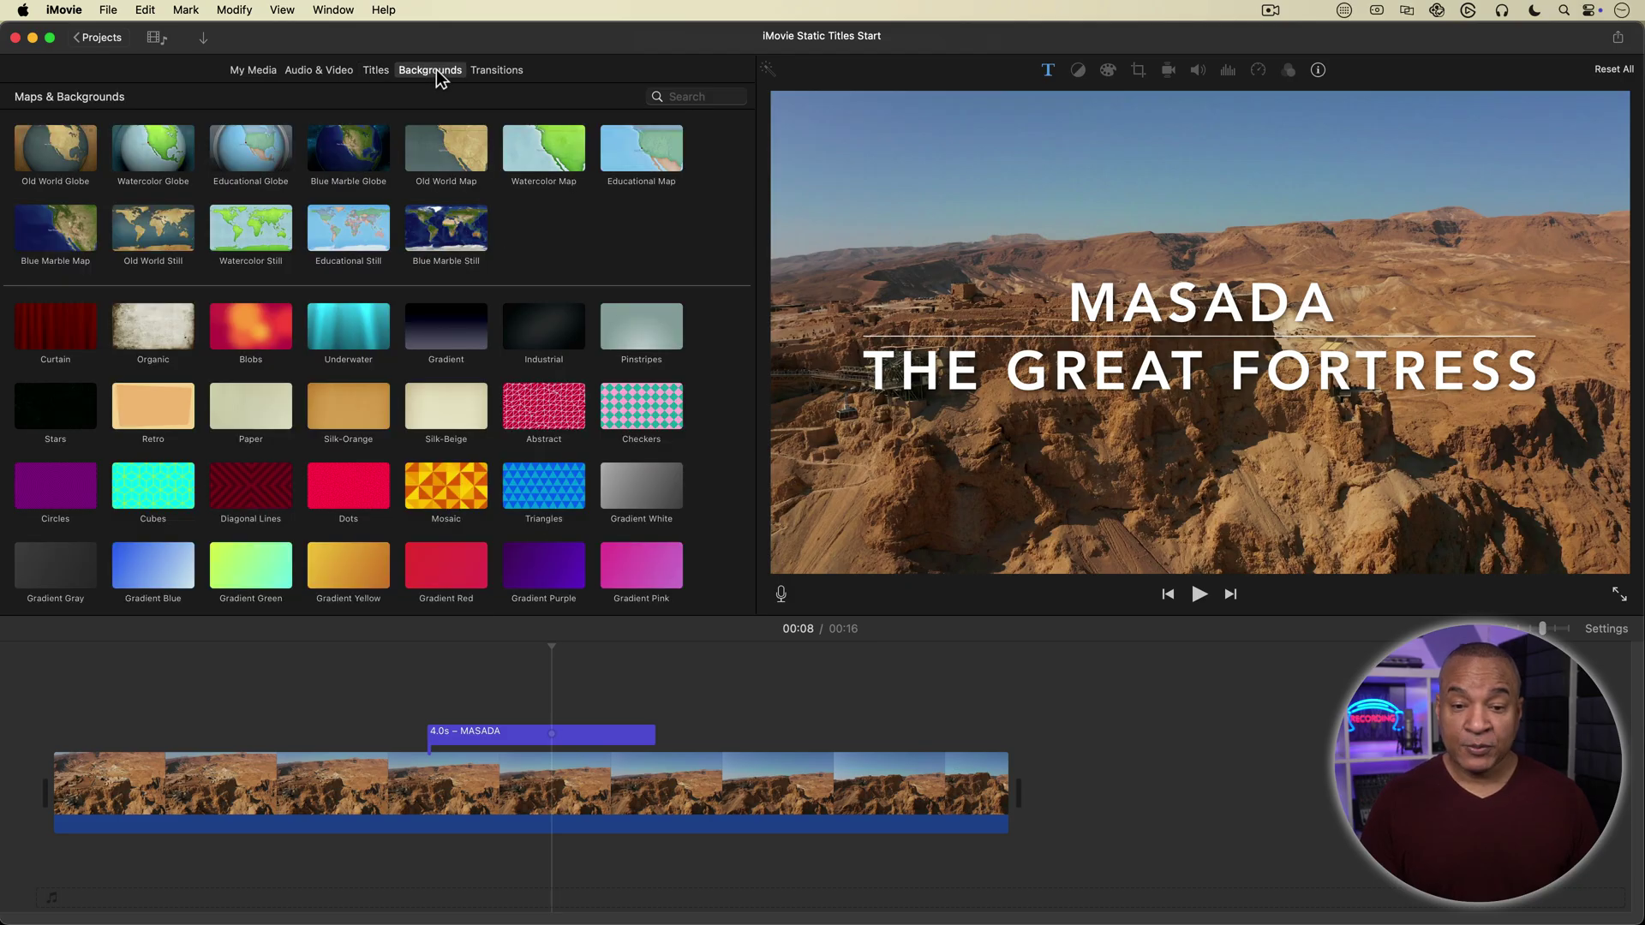
scroll(496, 354, down, 4)
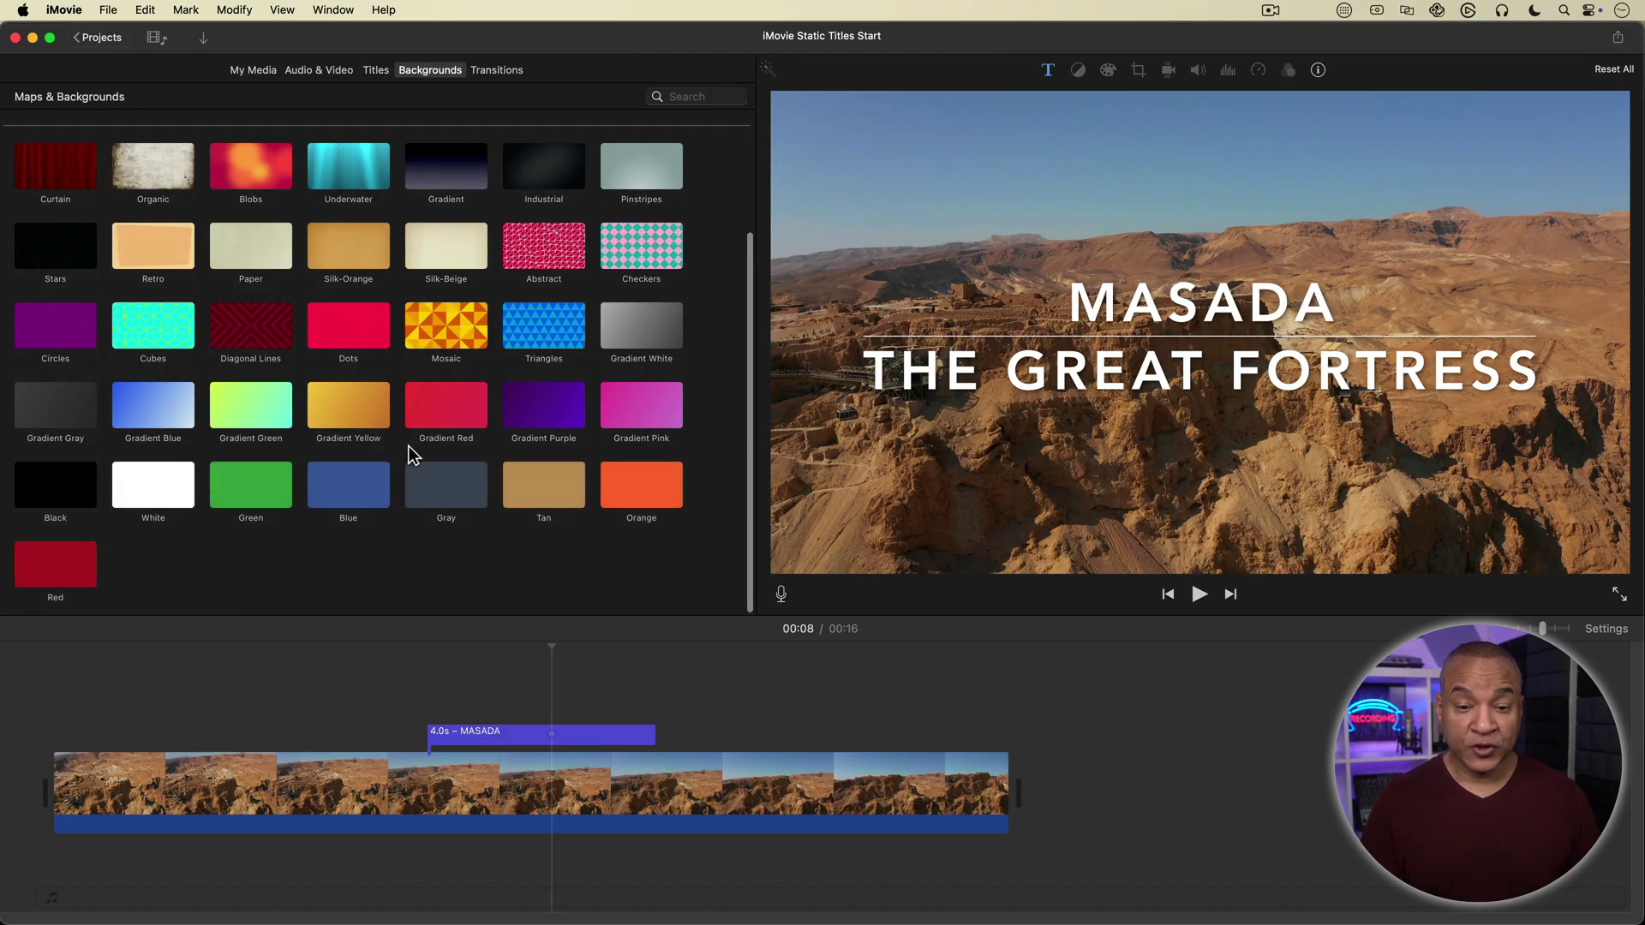
drag(226, 480, 1062, 726)
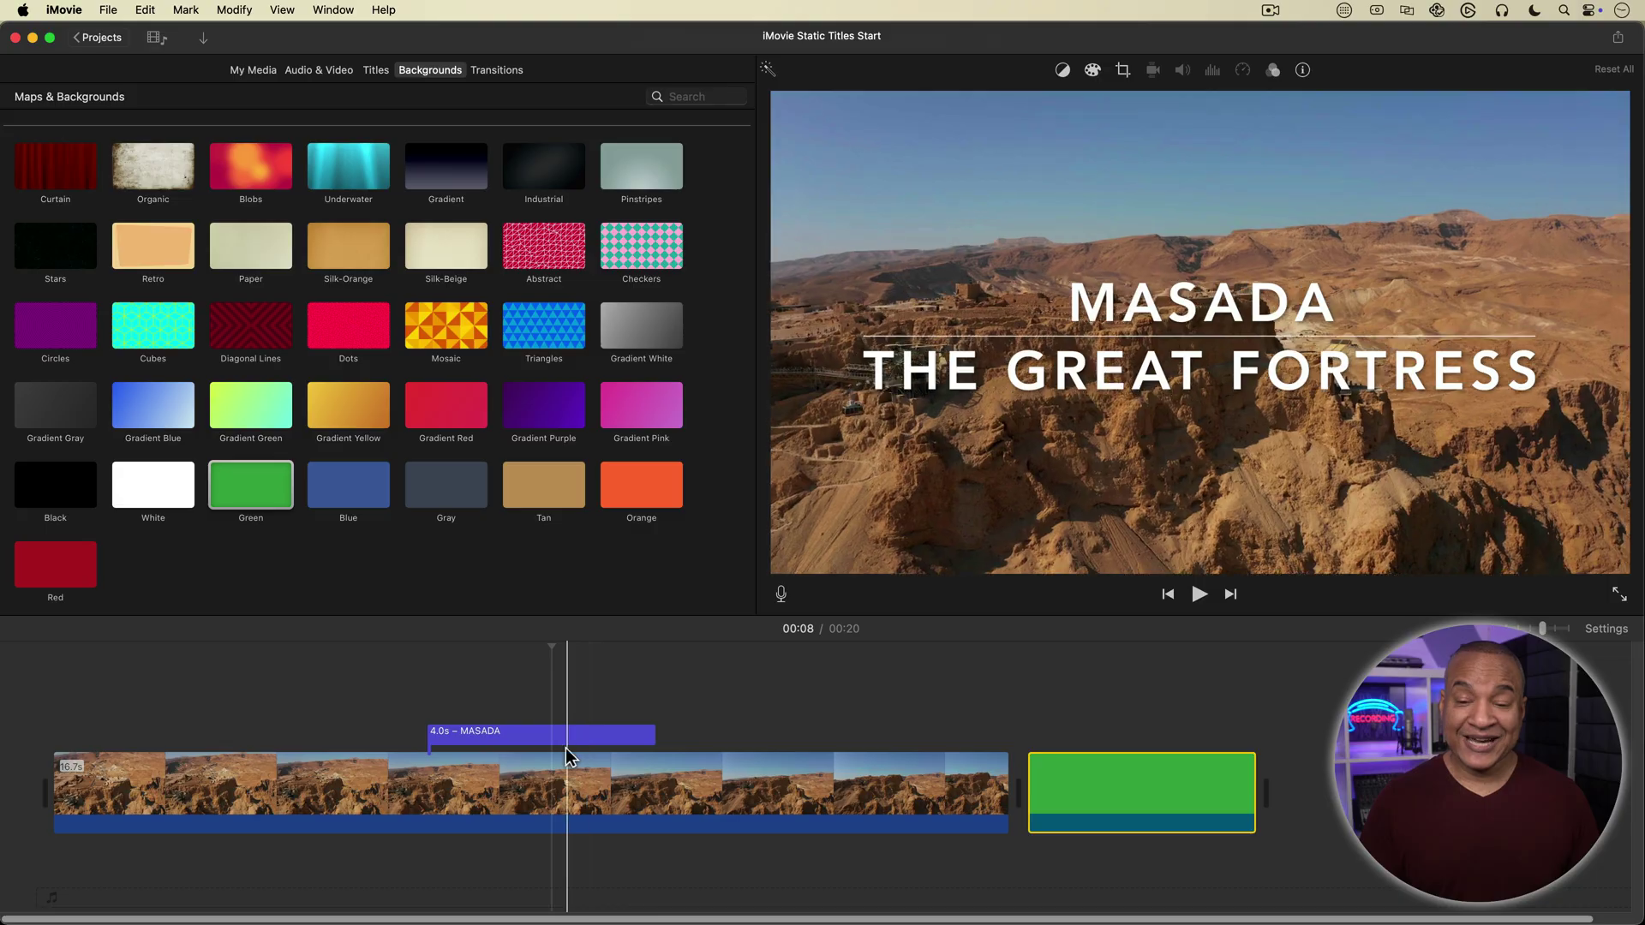
Option-drag a copy of the 4.0s MASADA title onto the green background
click(554, 735)
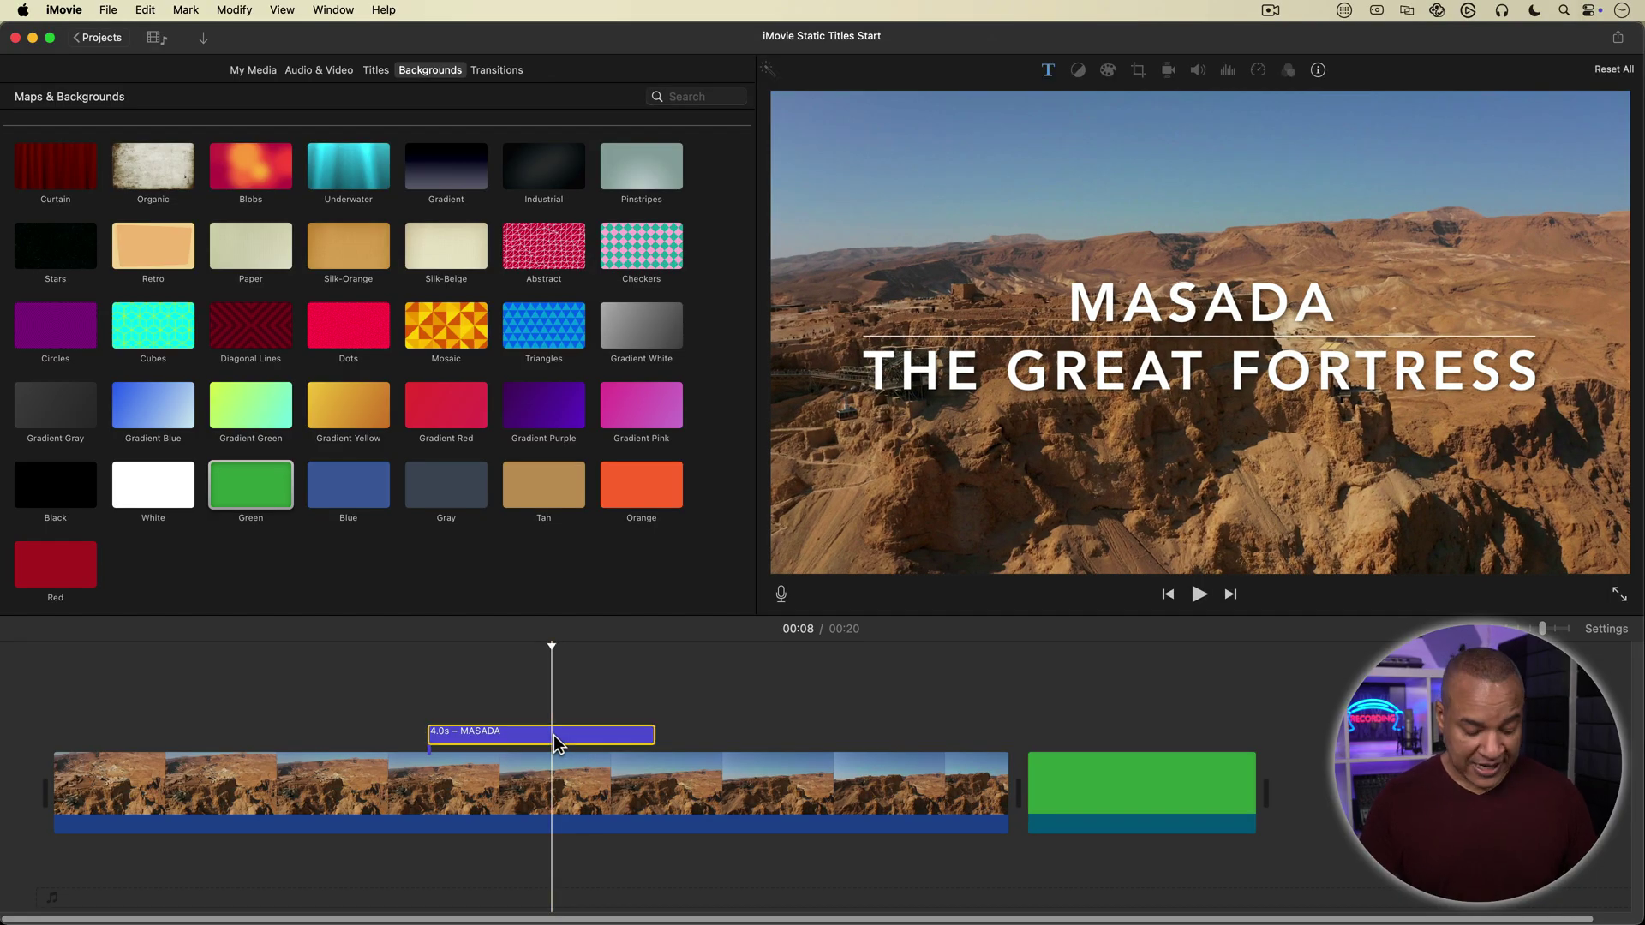
key(alt)
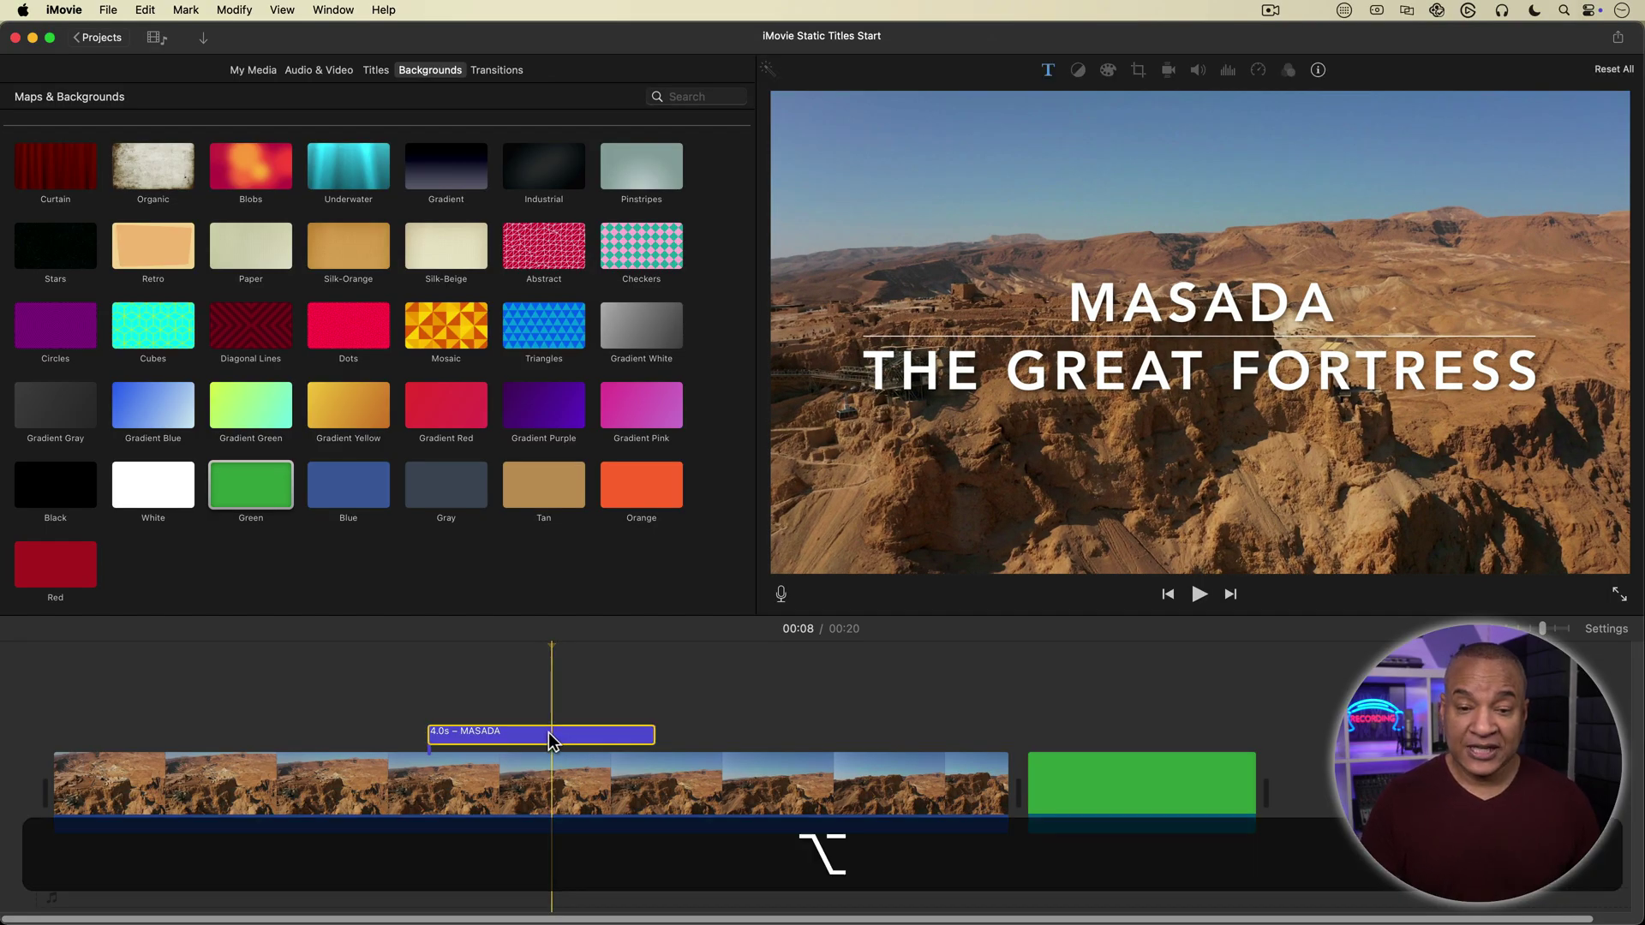
drag(549, 741, 1146, 720)
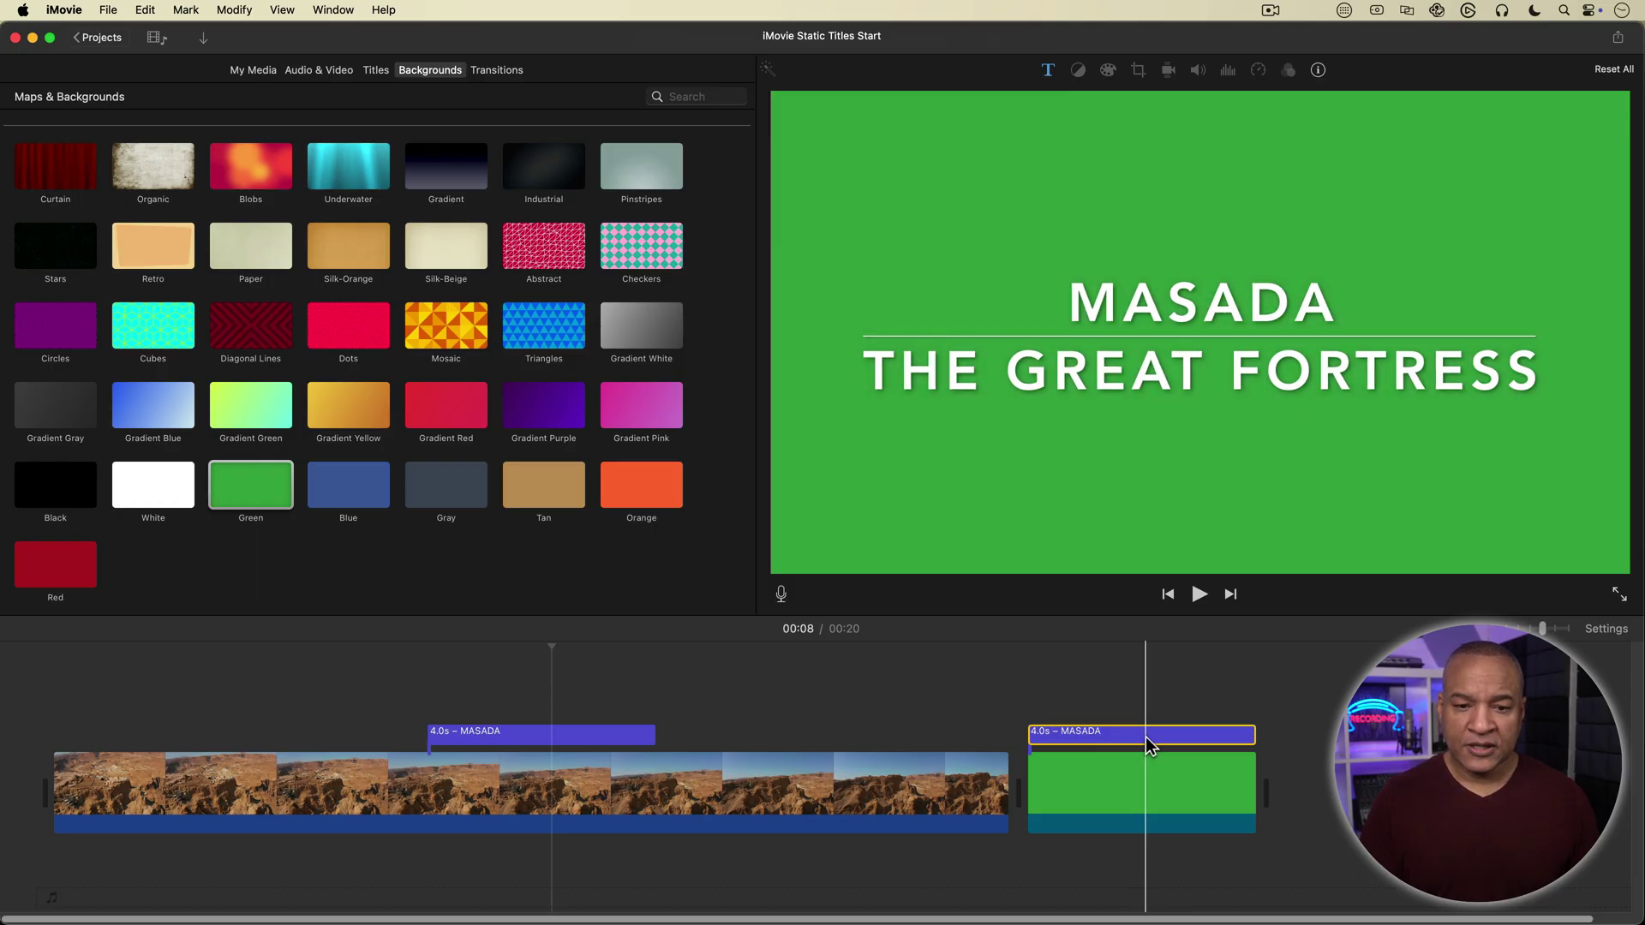
click(1146, 738)
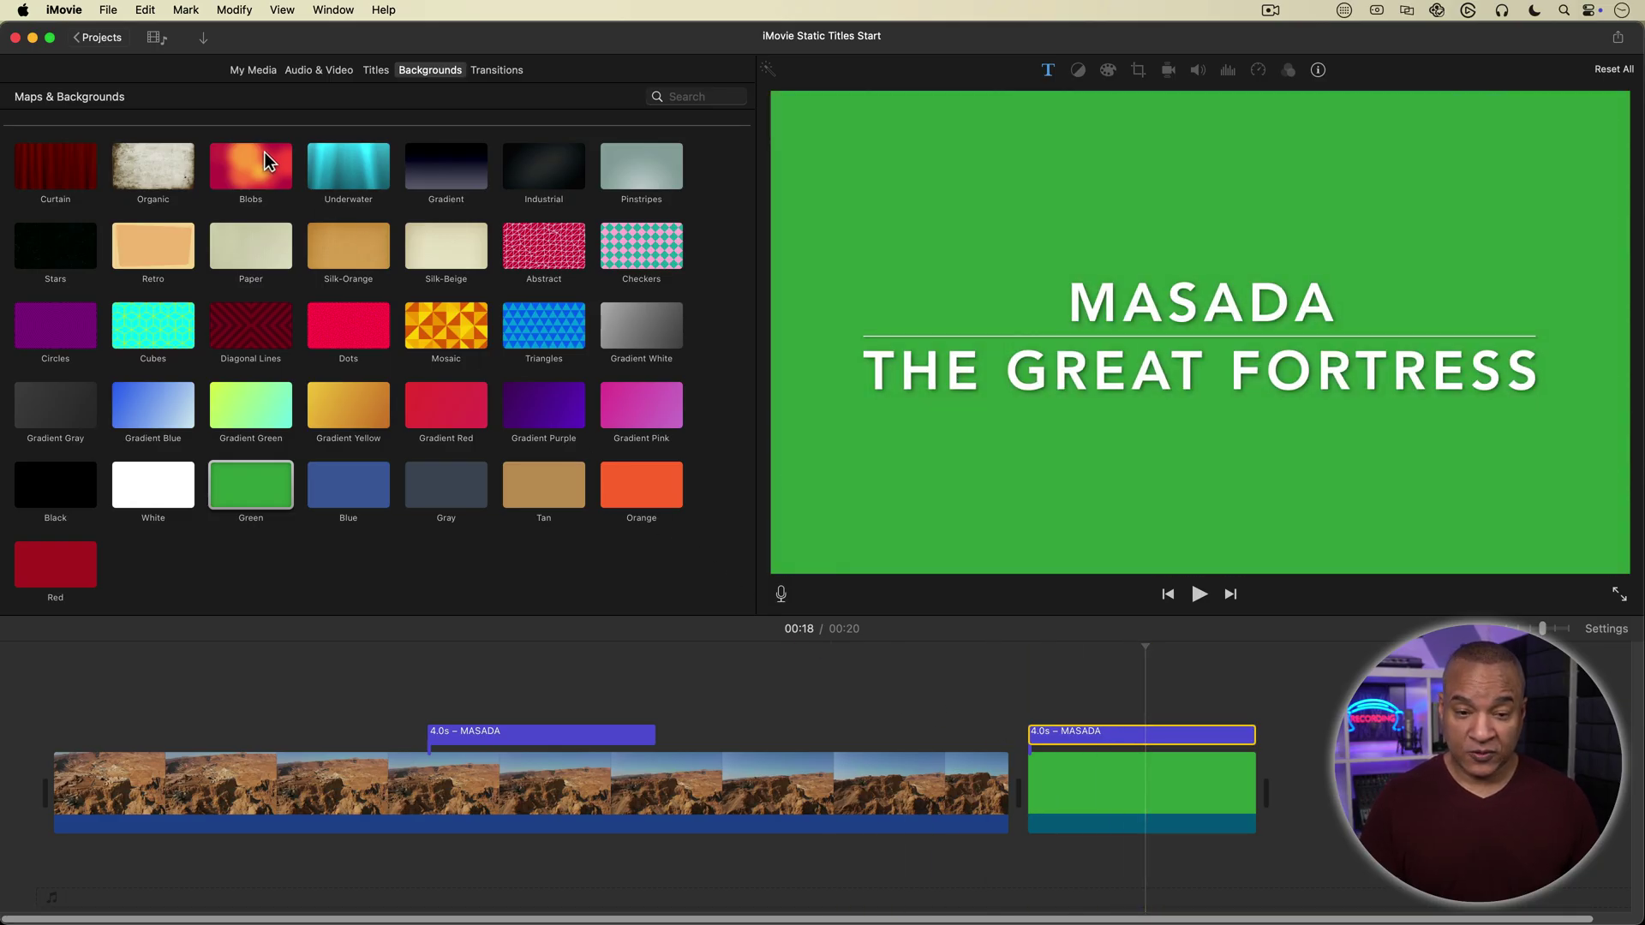
Save the current green title frame as 'iMovie Static Title 01' in iMovie Static Title Hack
click(108, 10)
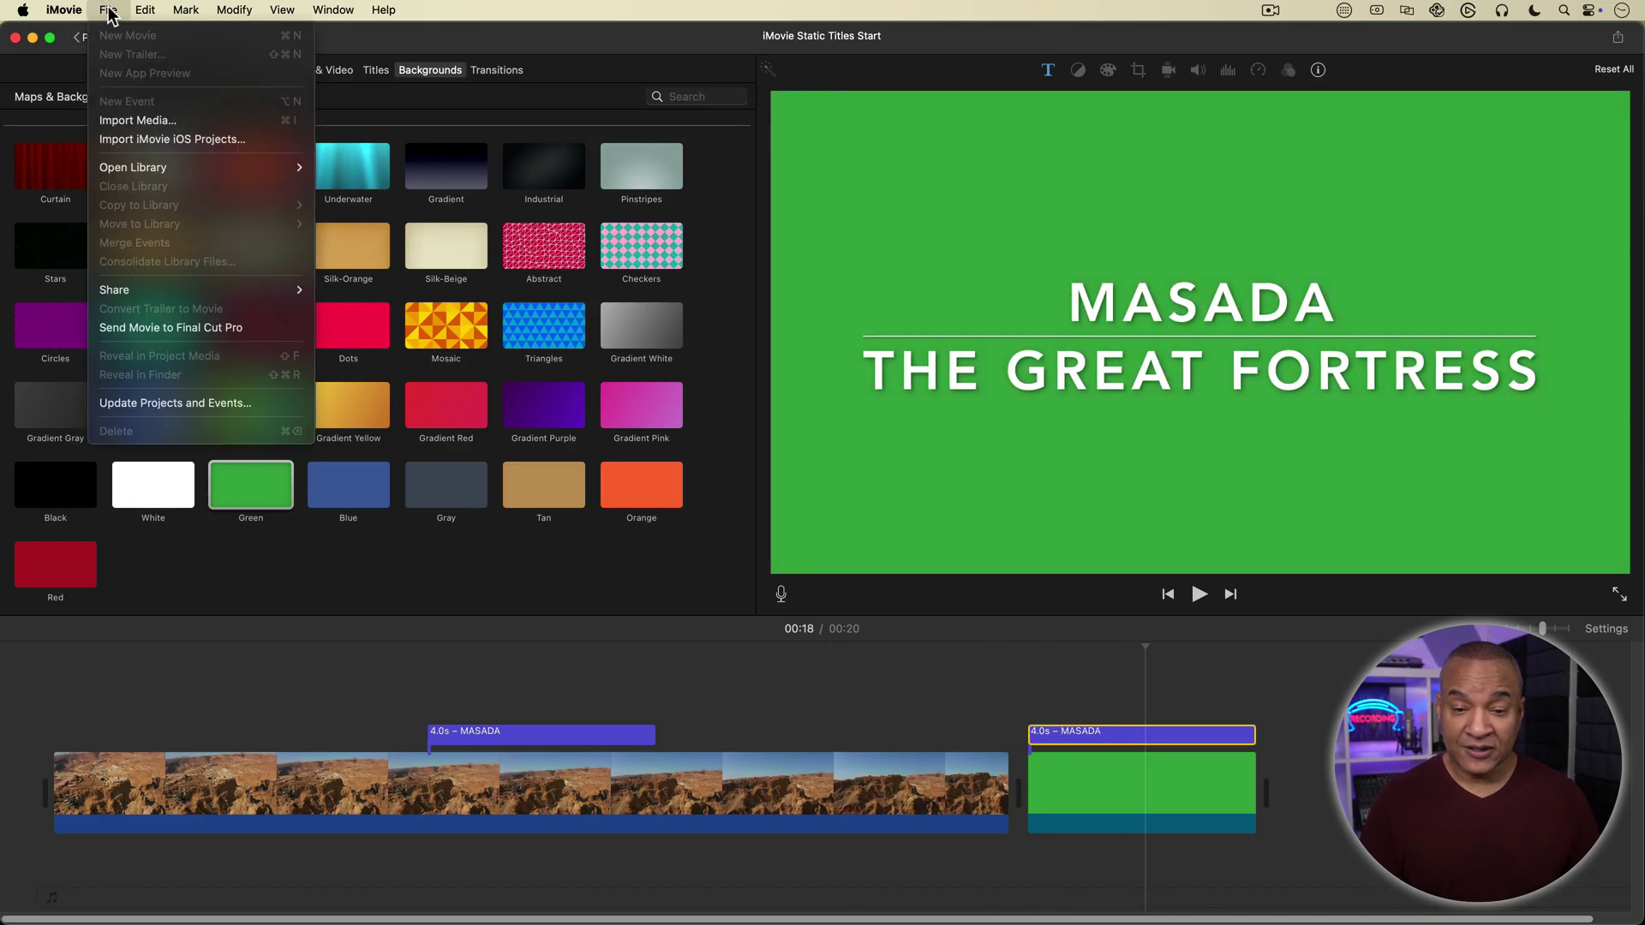
mouse_move(247, 287)
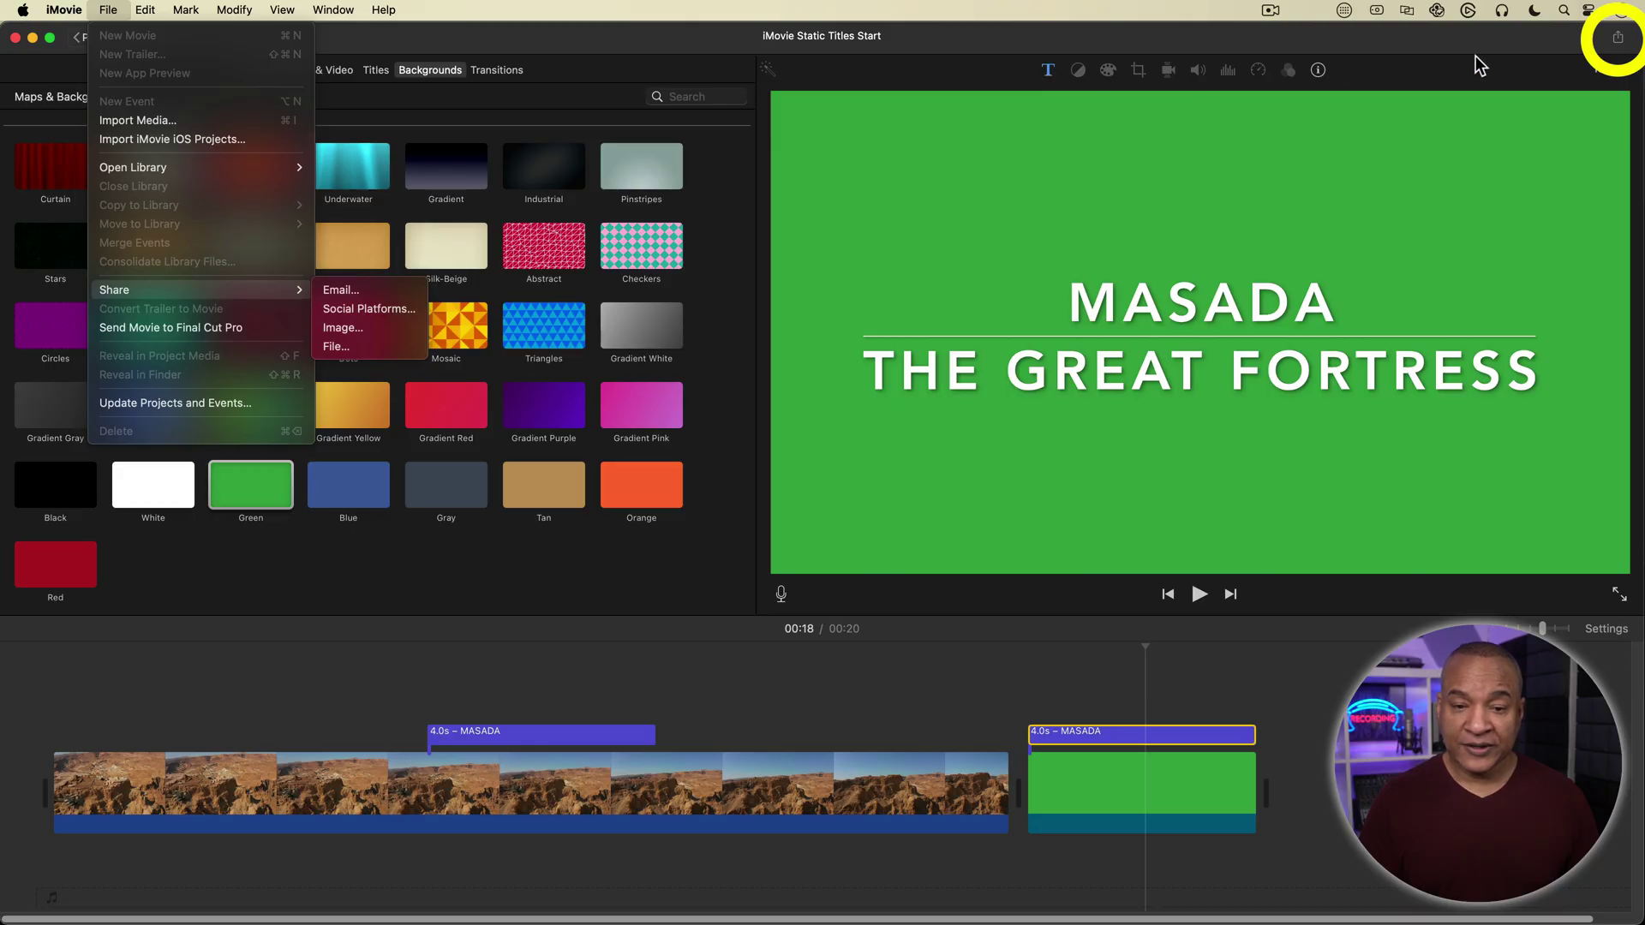
click(1619, 41)
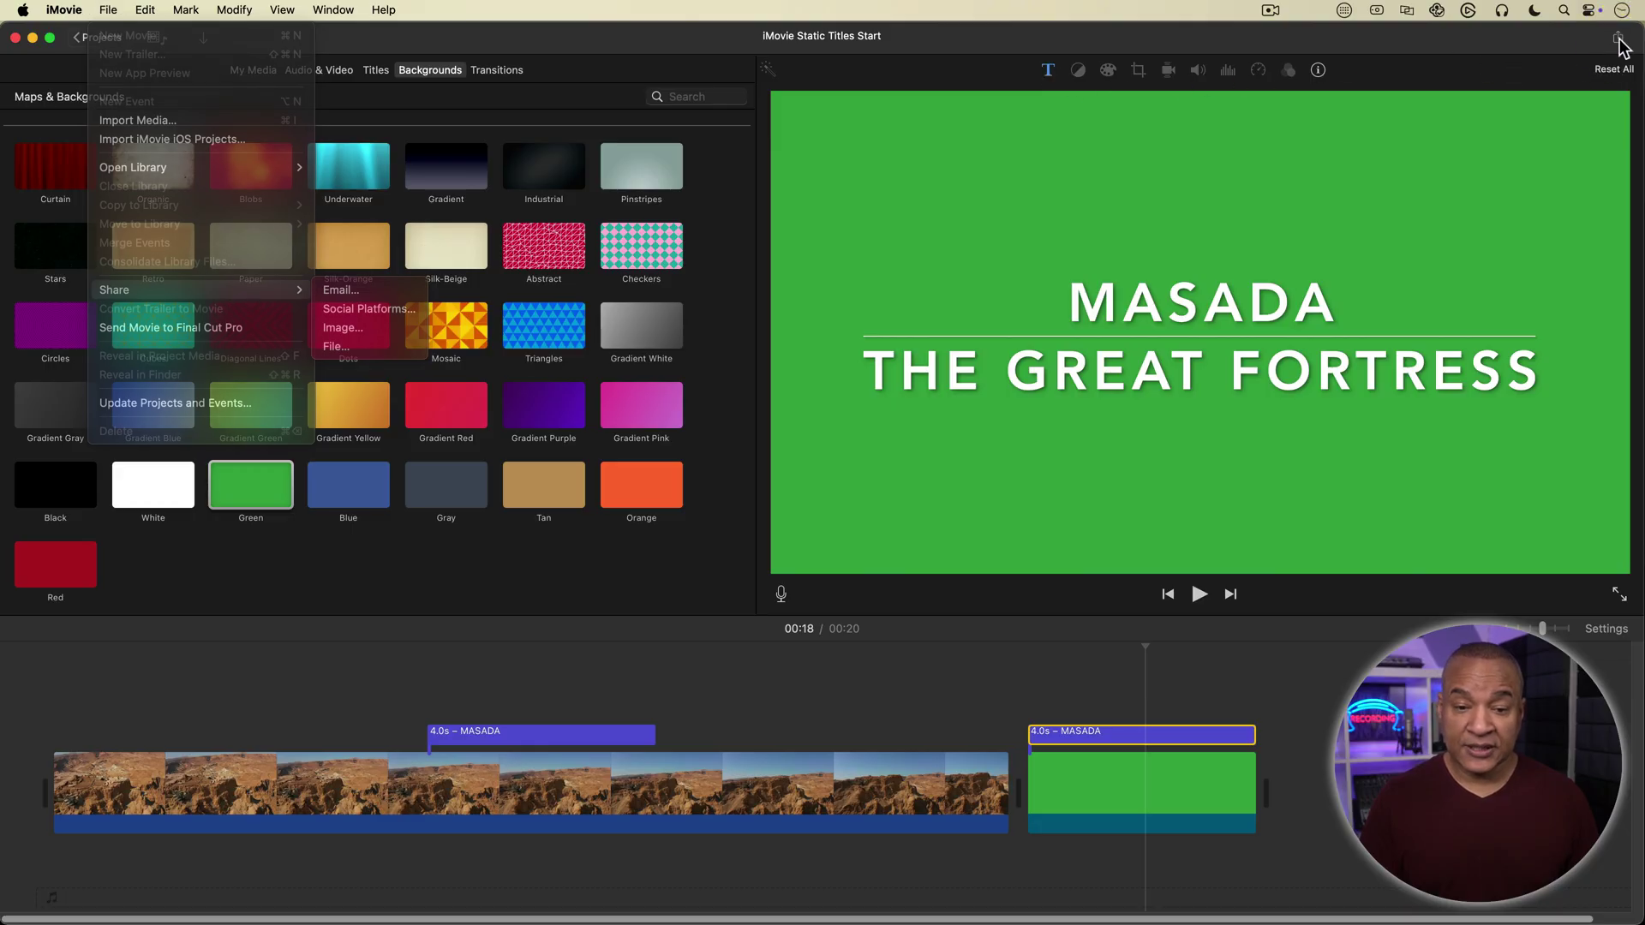
click(1619, 39)
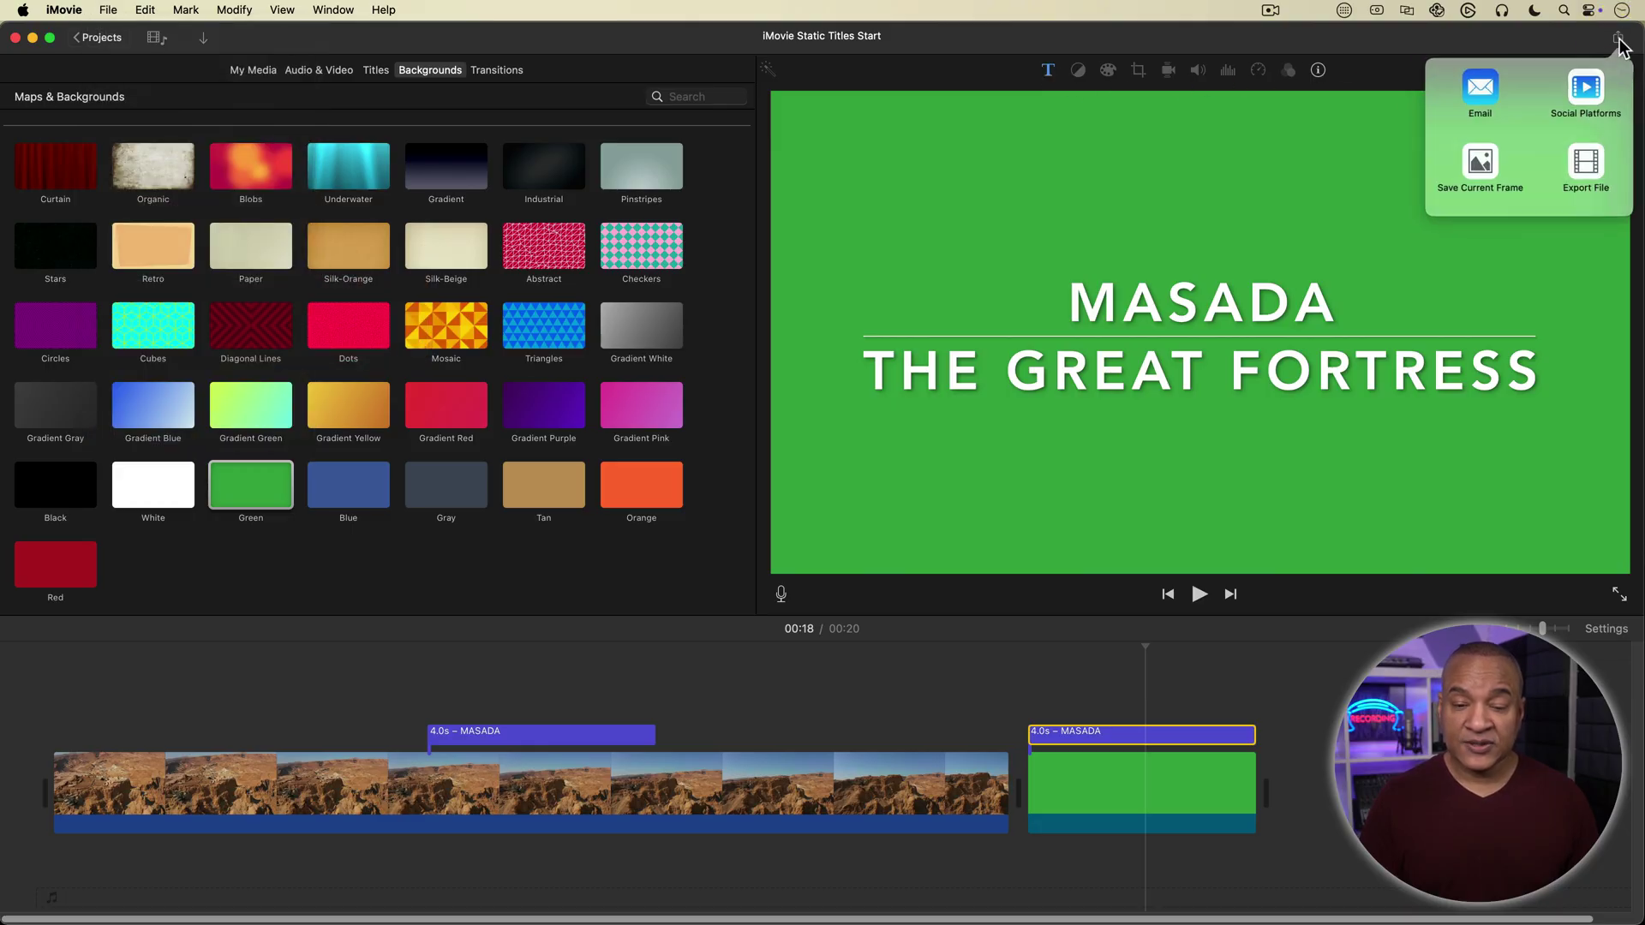
click(1476, 171)
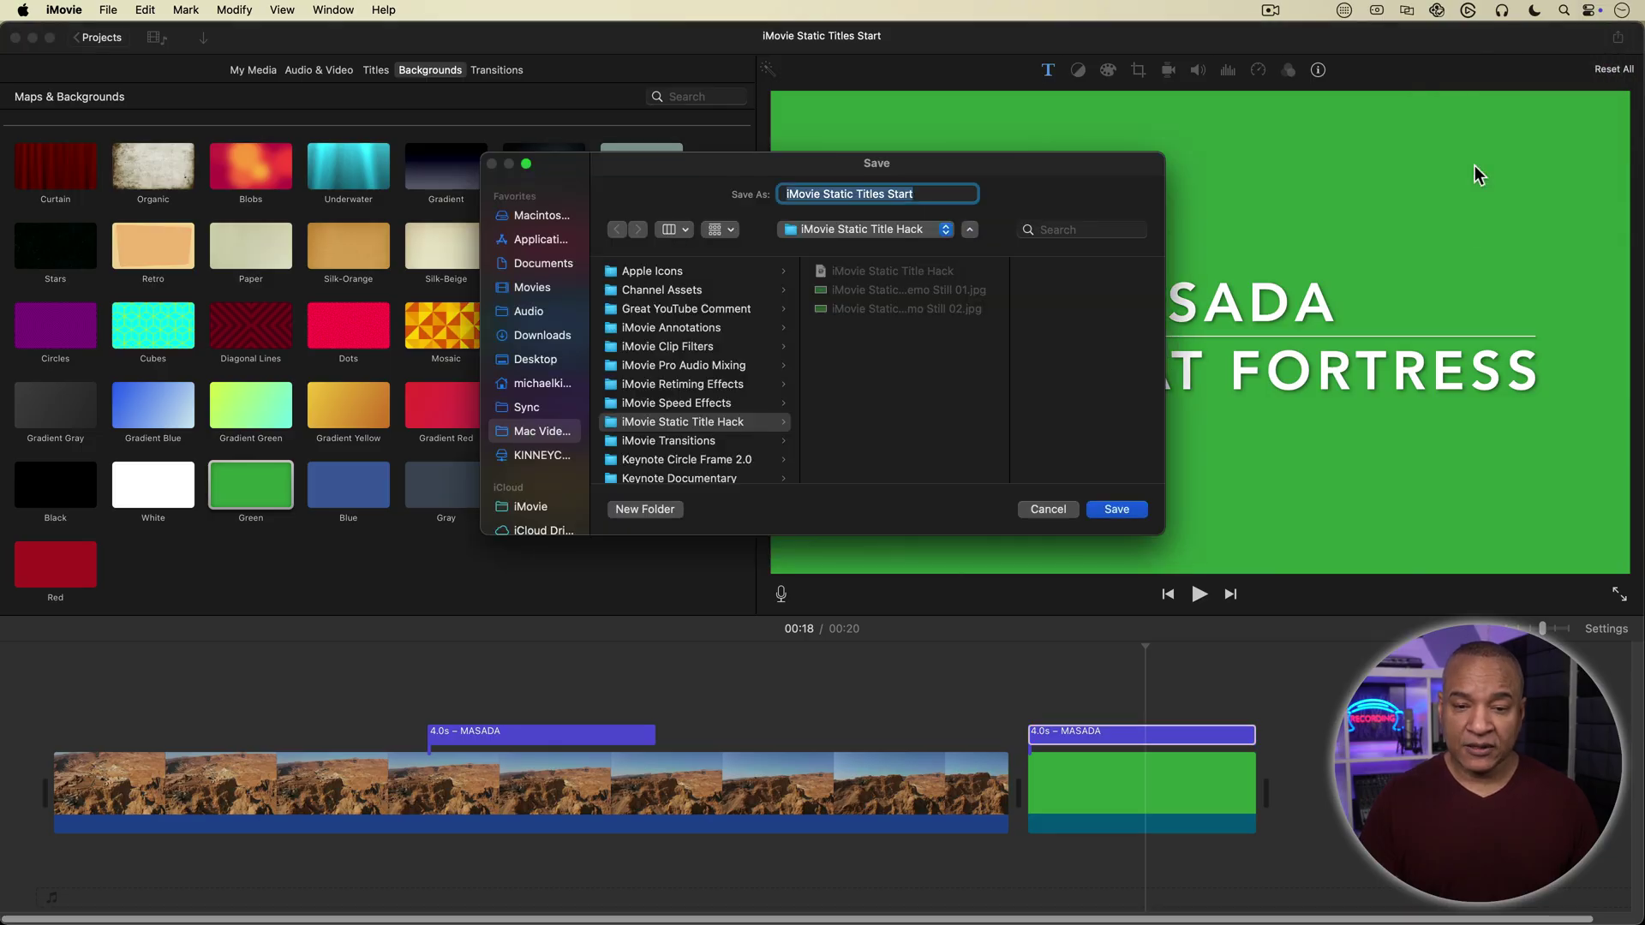
key(Right)
key(BackSpace)
key(BackSpace)
key(BackSpace)
key(BackSpace)
key(BackSpace)
key(BackSpace)
key(BackSpace)
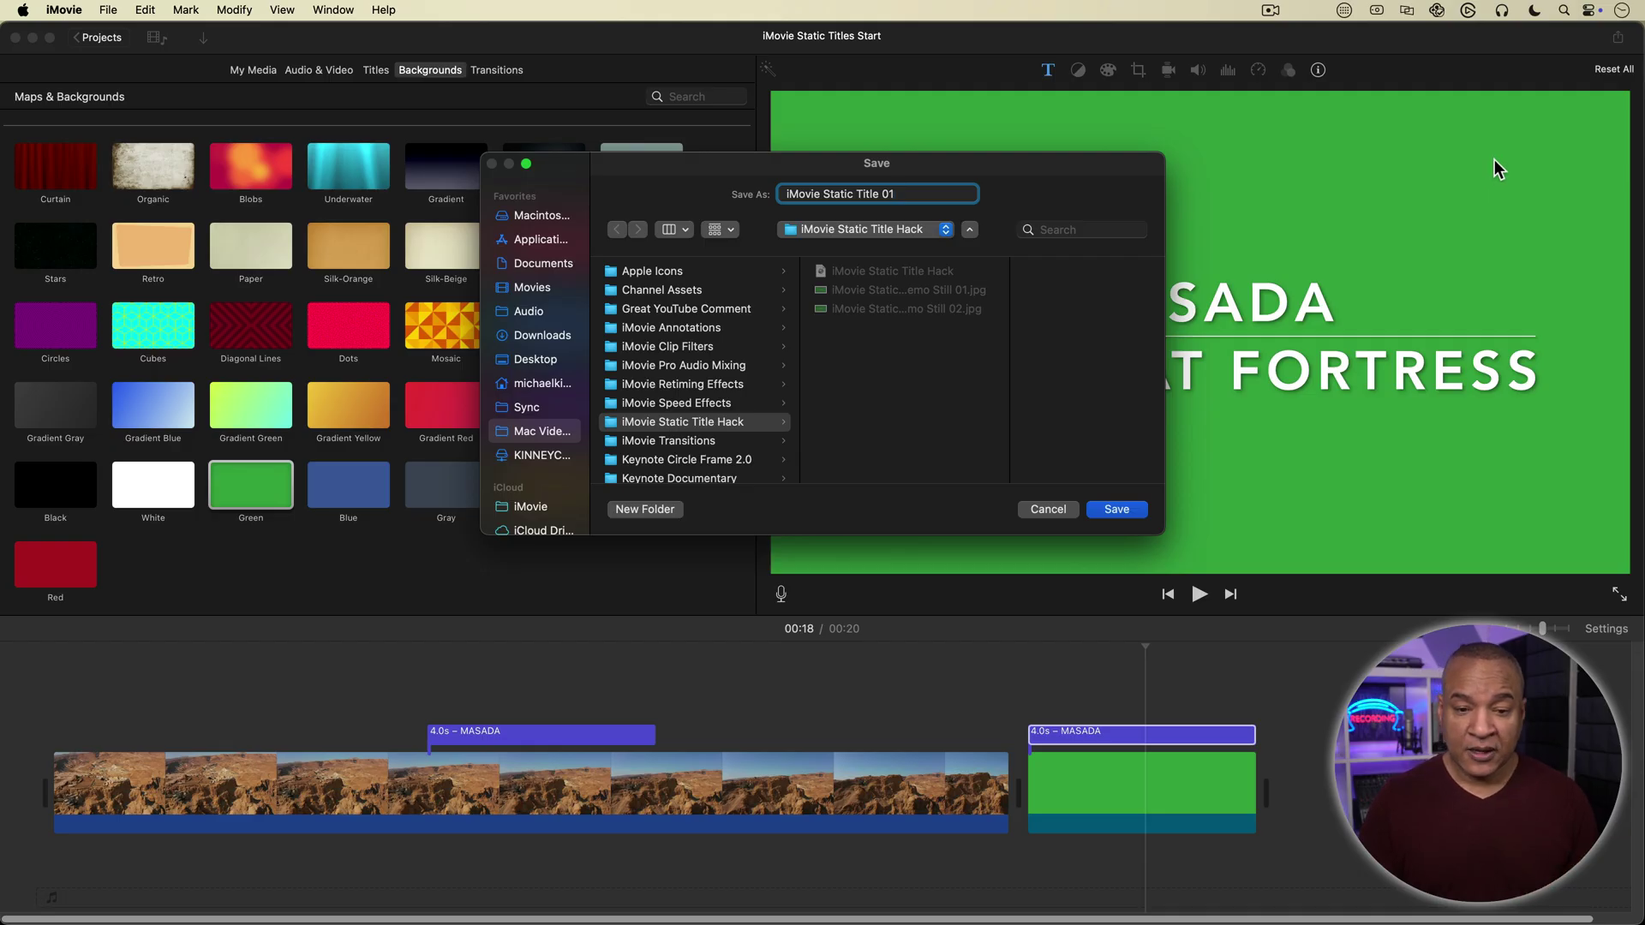
click(1117, 510)
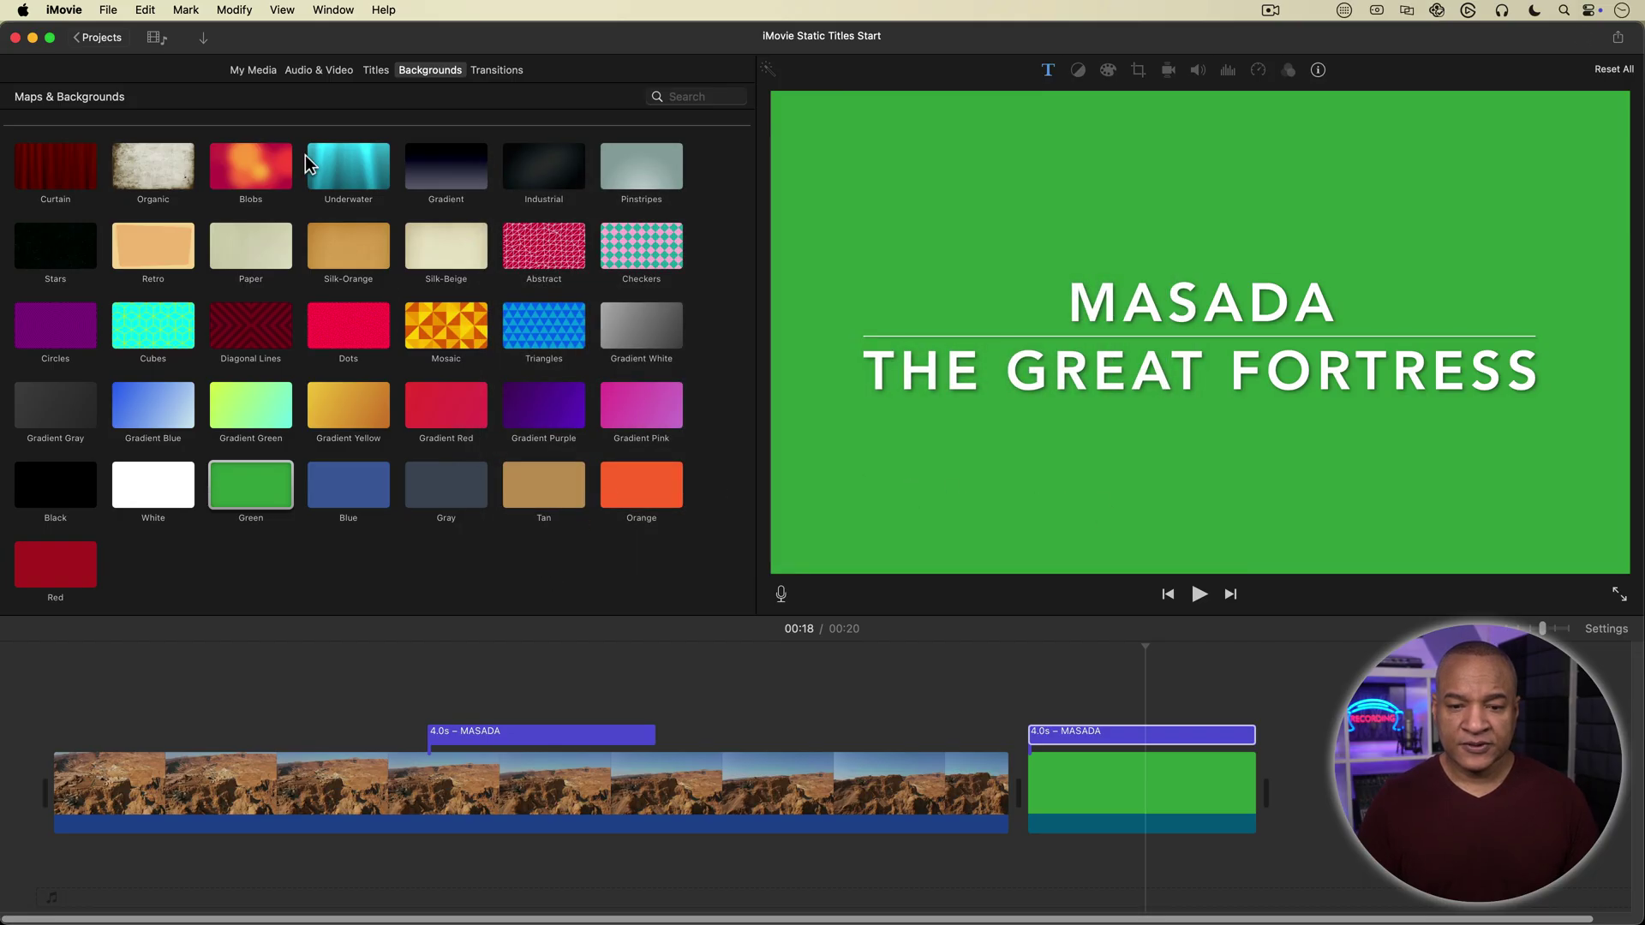
Drag 'iMovie Static Title 01.jpg' from the Finder window into iMovie's Clips browser
click(257, 72)
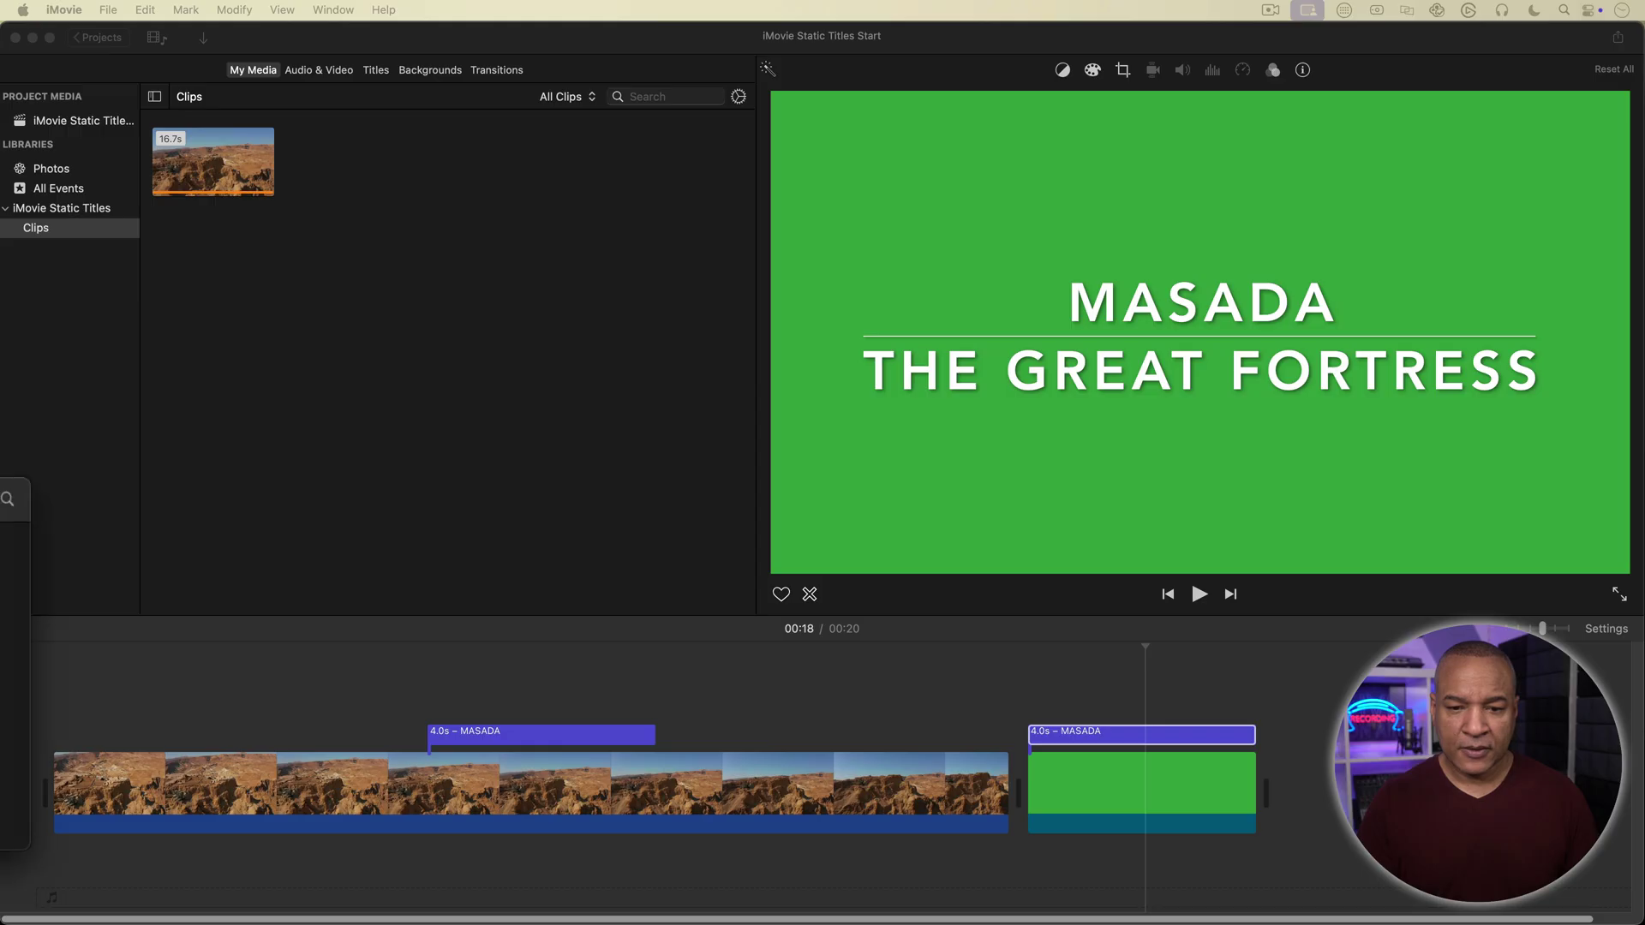
mouse_move(3, 497)
drag(252, 494, 327, 449)
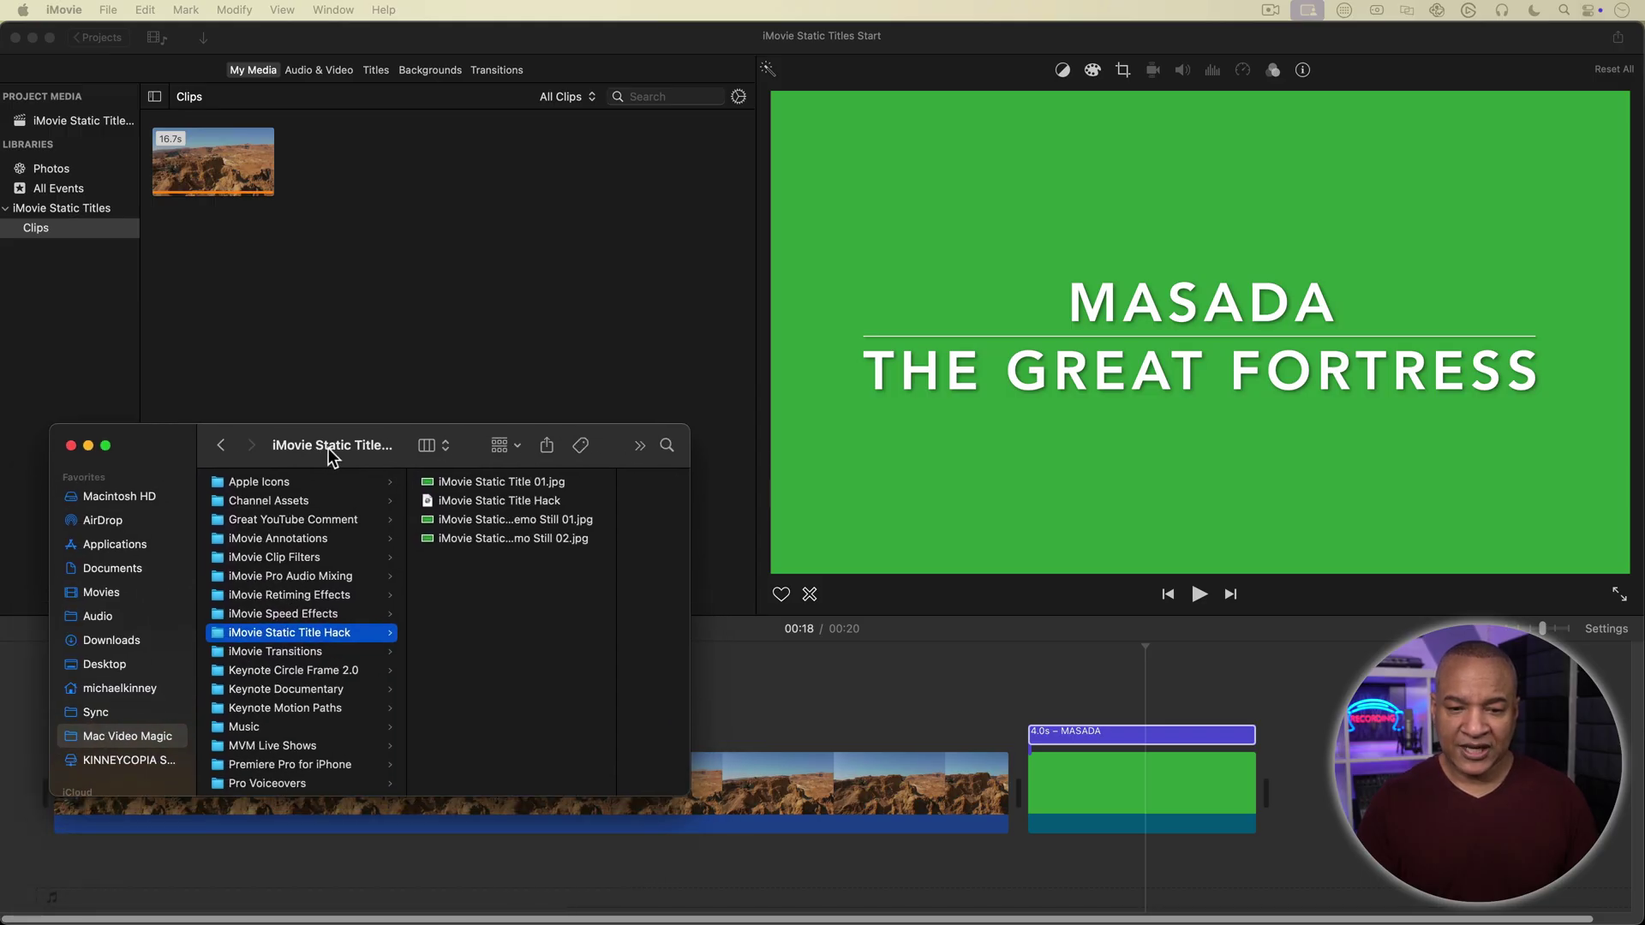
click(413, 481)
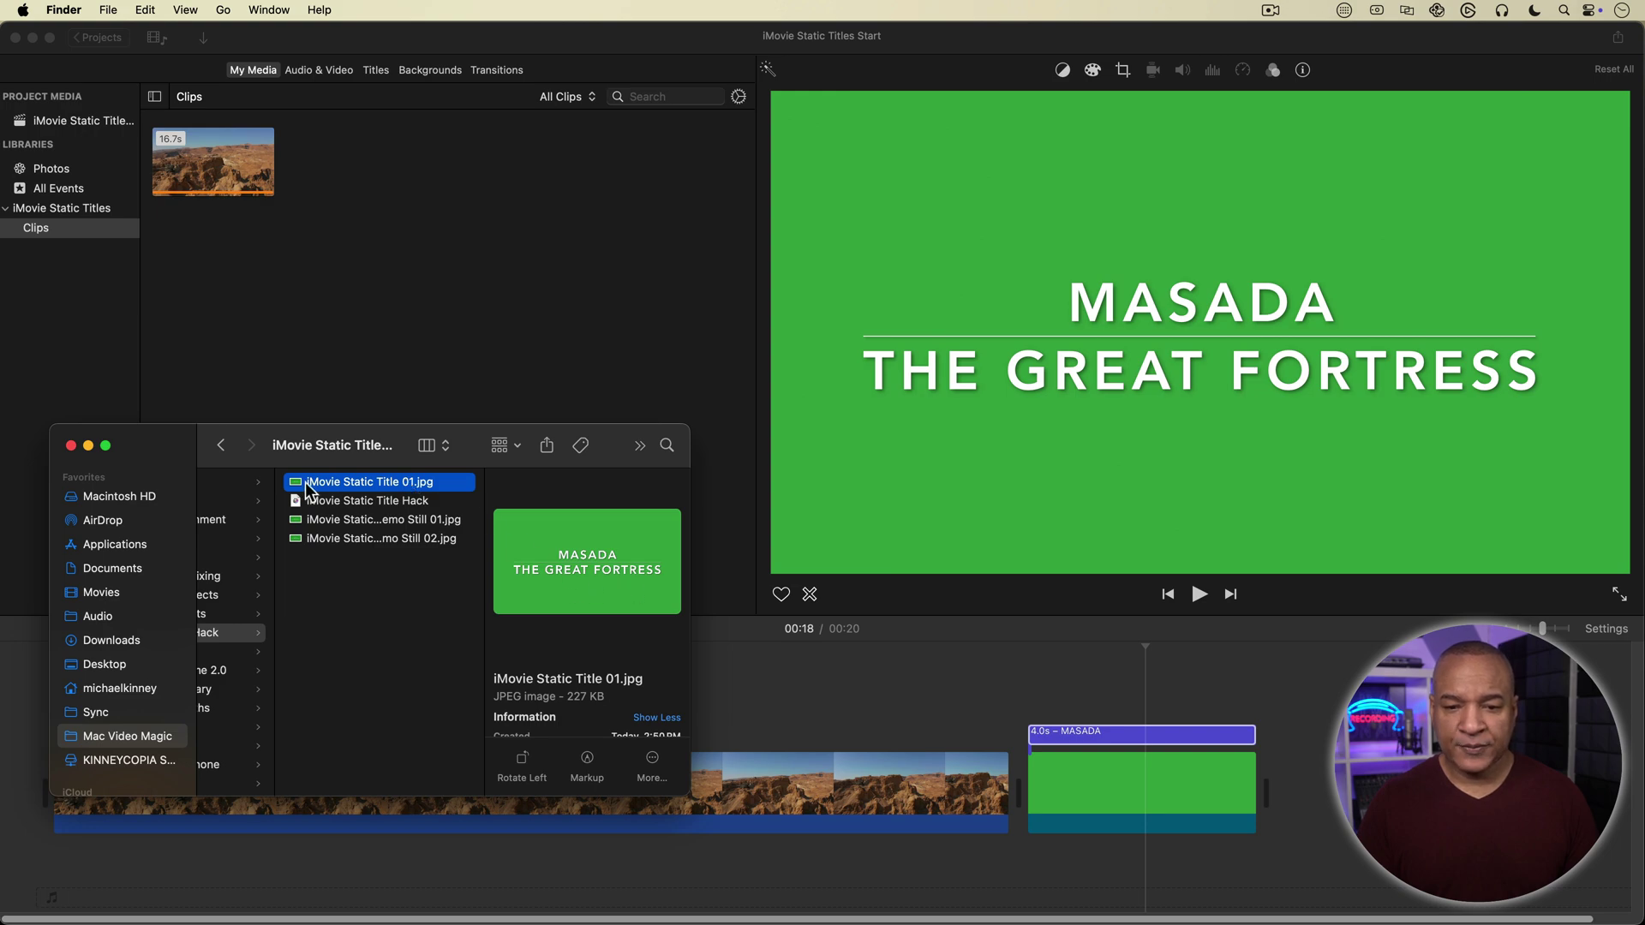
drag(306, 478, 385, 192)
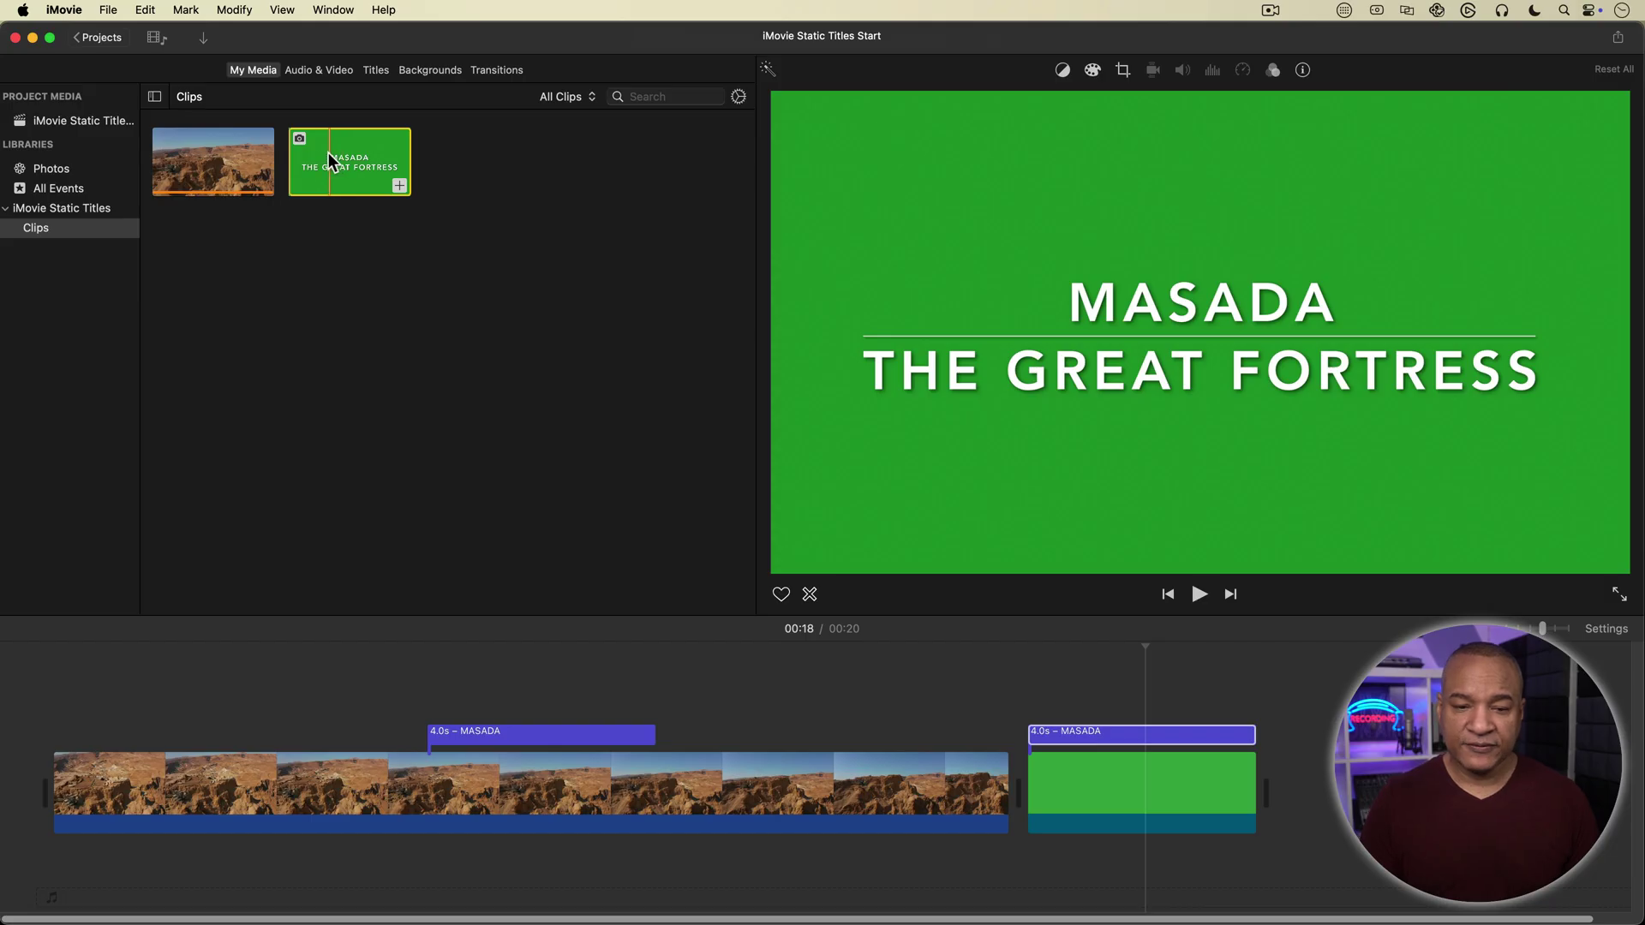
Place the title image above the desert clip and shift both MASADA title clips earlier
drag(701, 634, 694, 707)
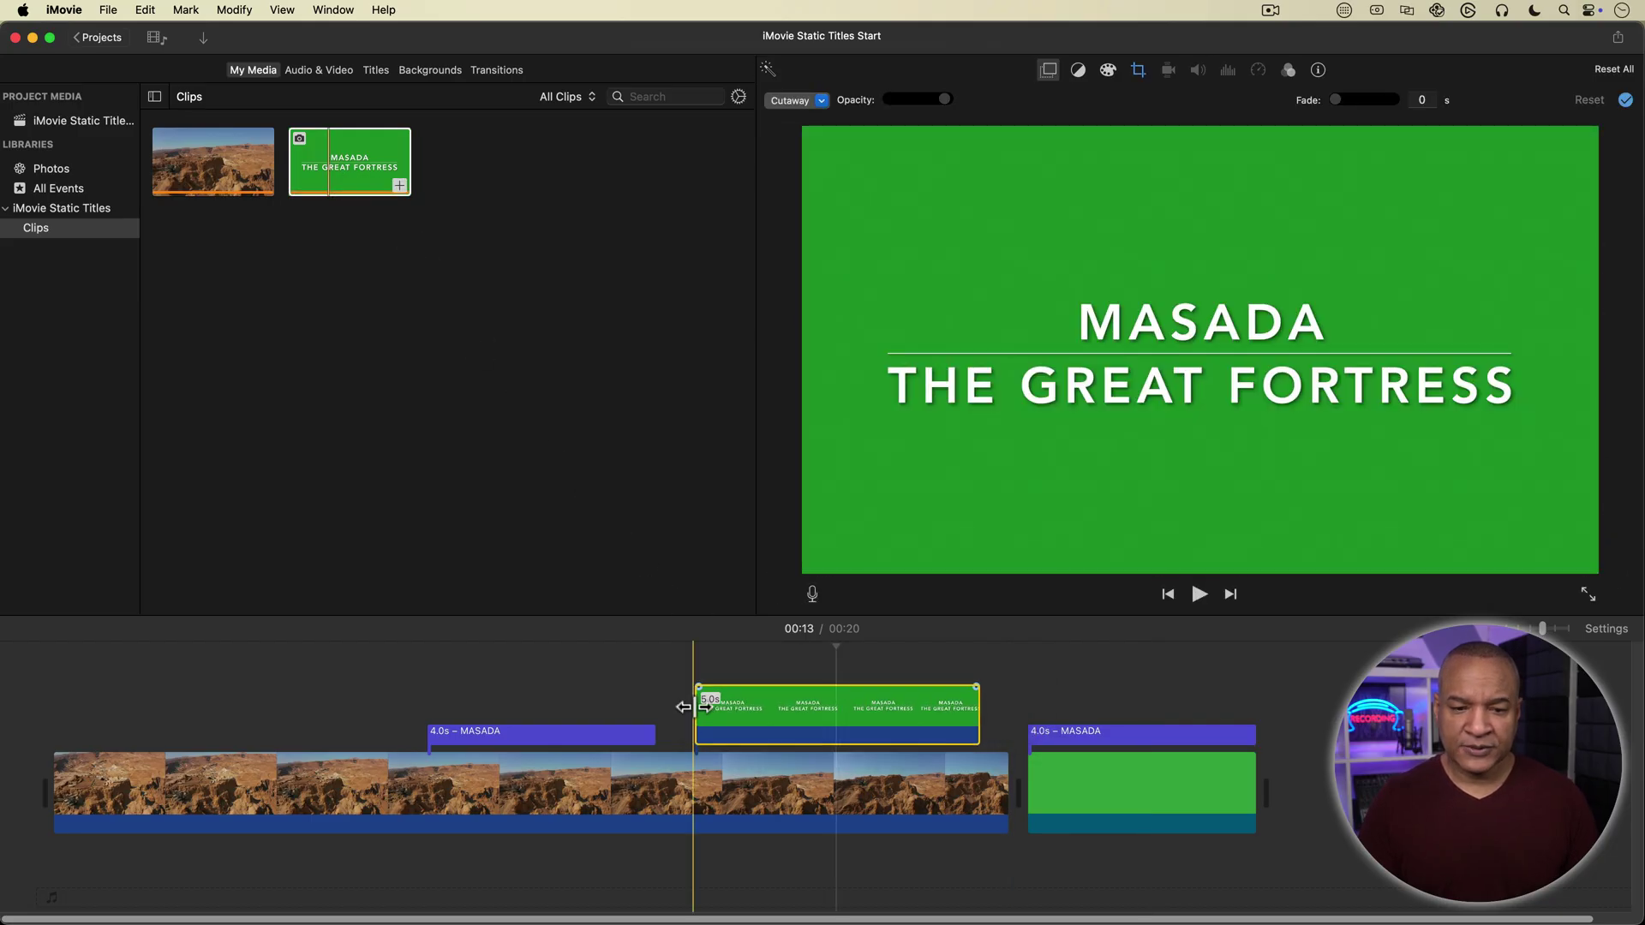
drag(552, 739, 296, 734)
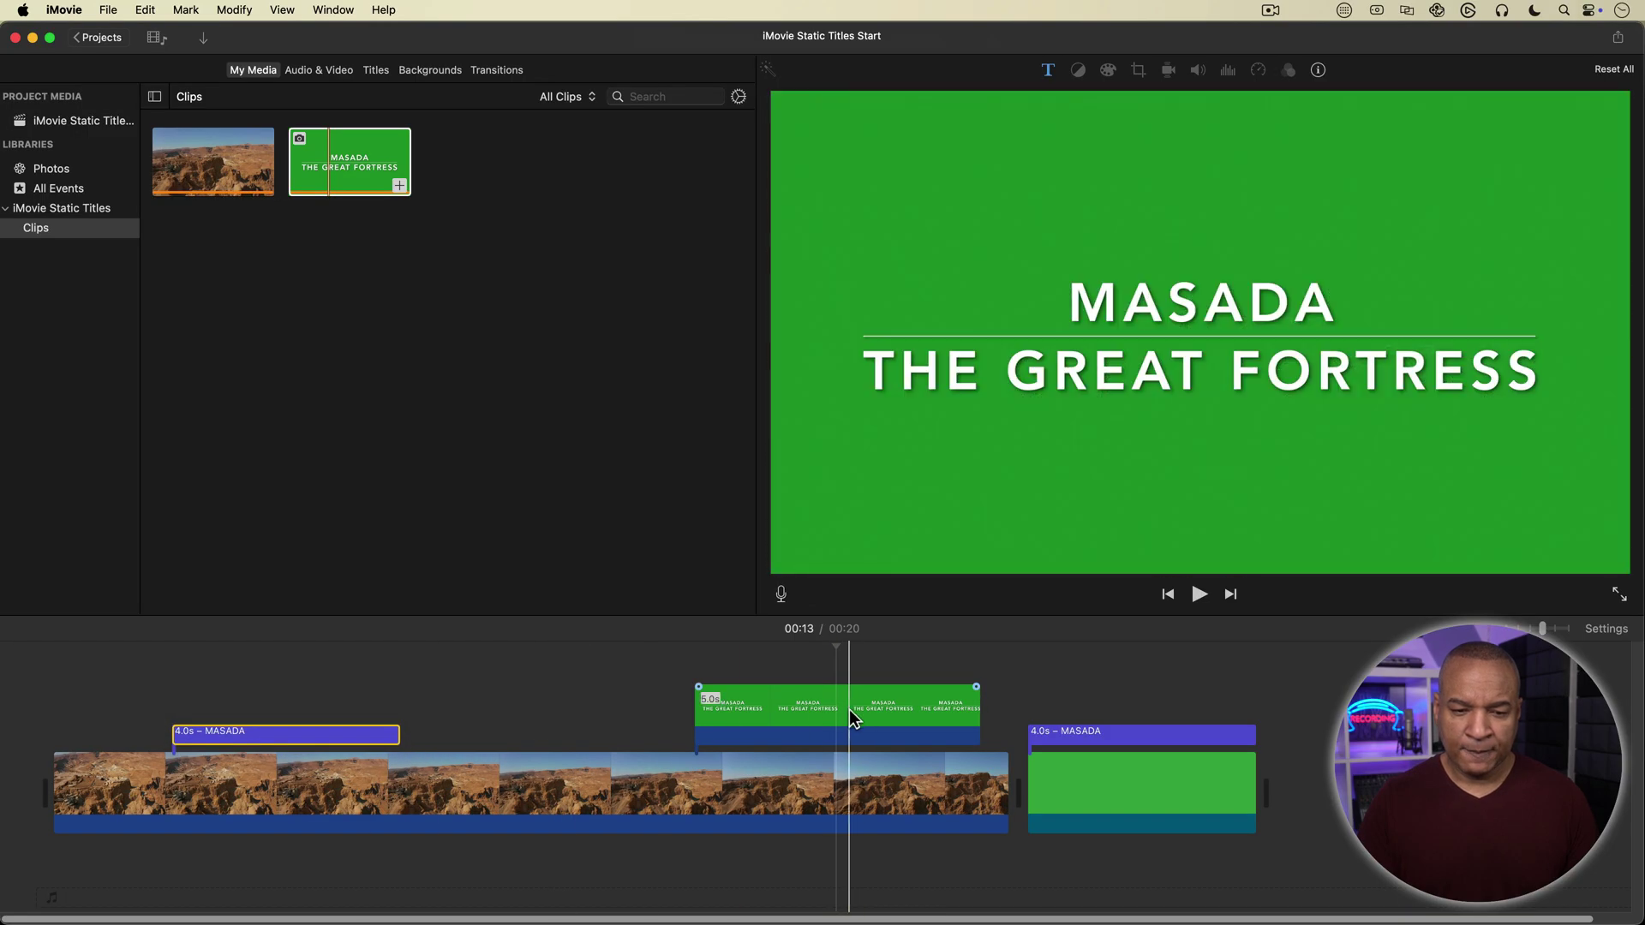
drag(850, 710, 697, 697)
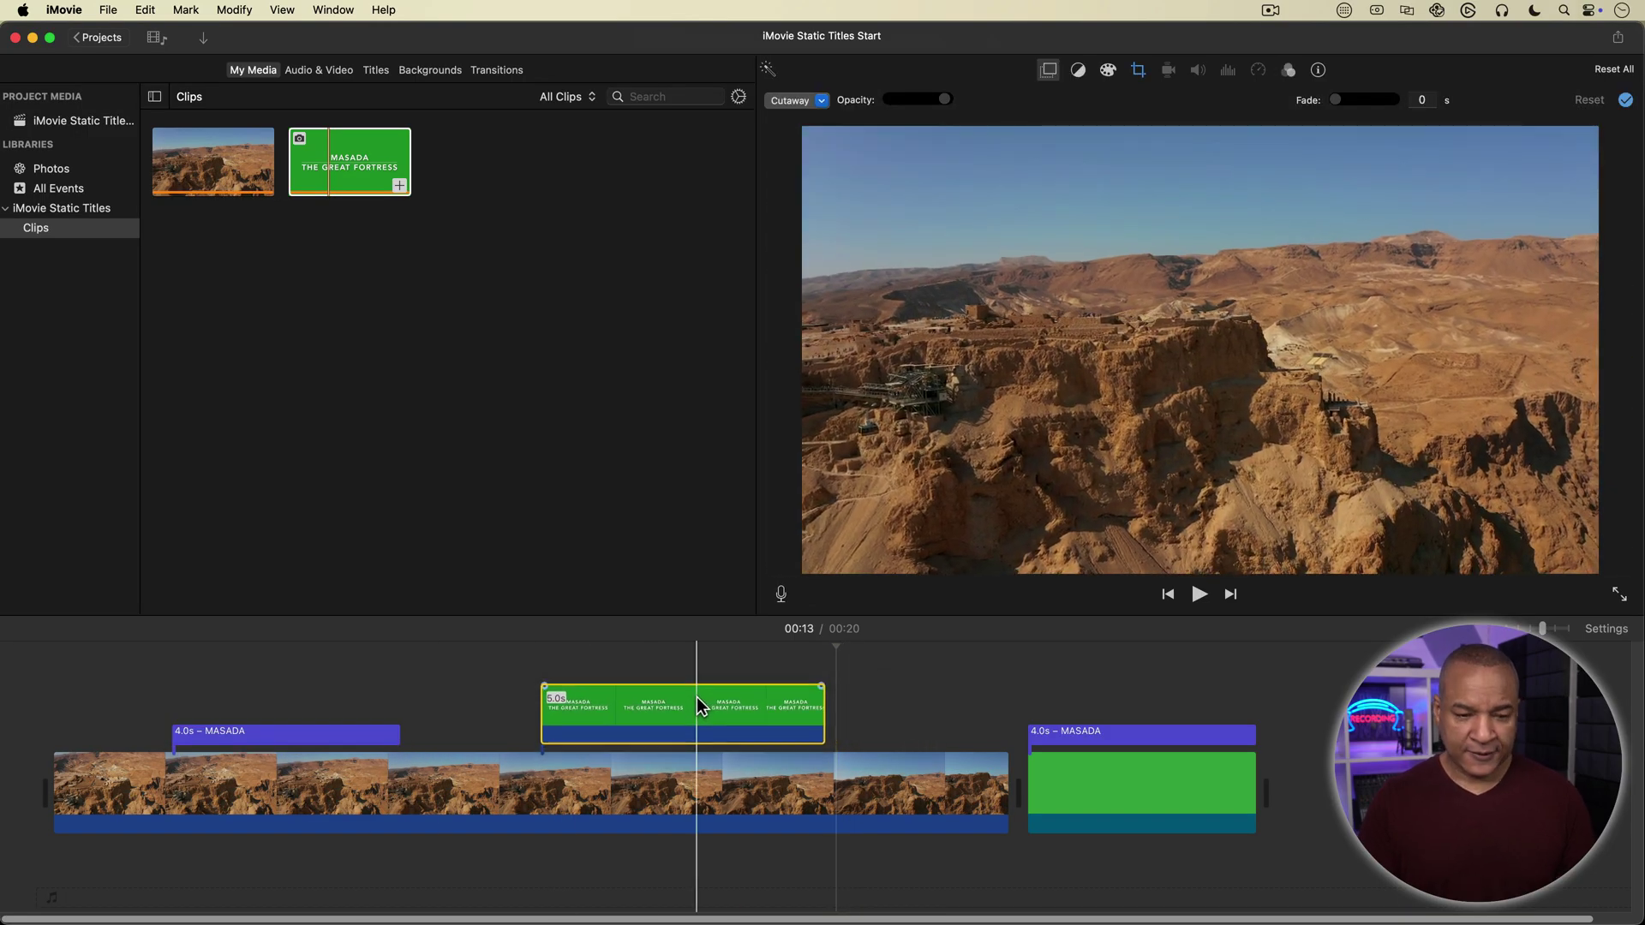
Preview the overlay, then check the cropping options and leave Crop to Fill unchanged
click(497, 710)
key(space)
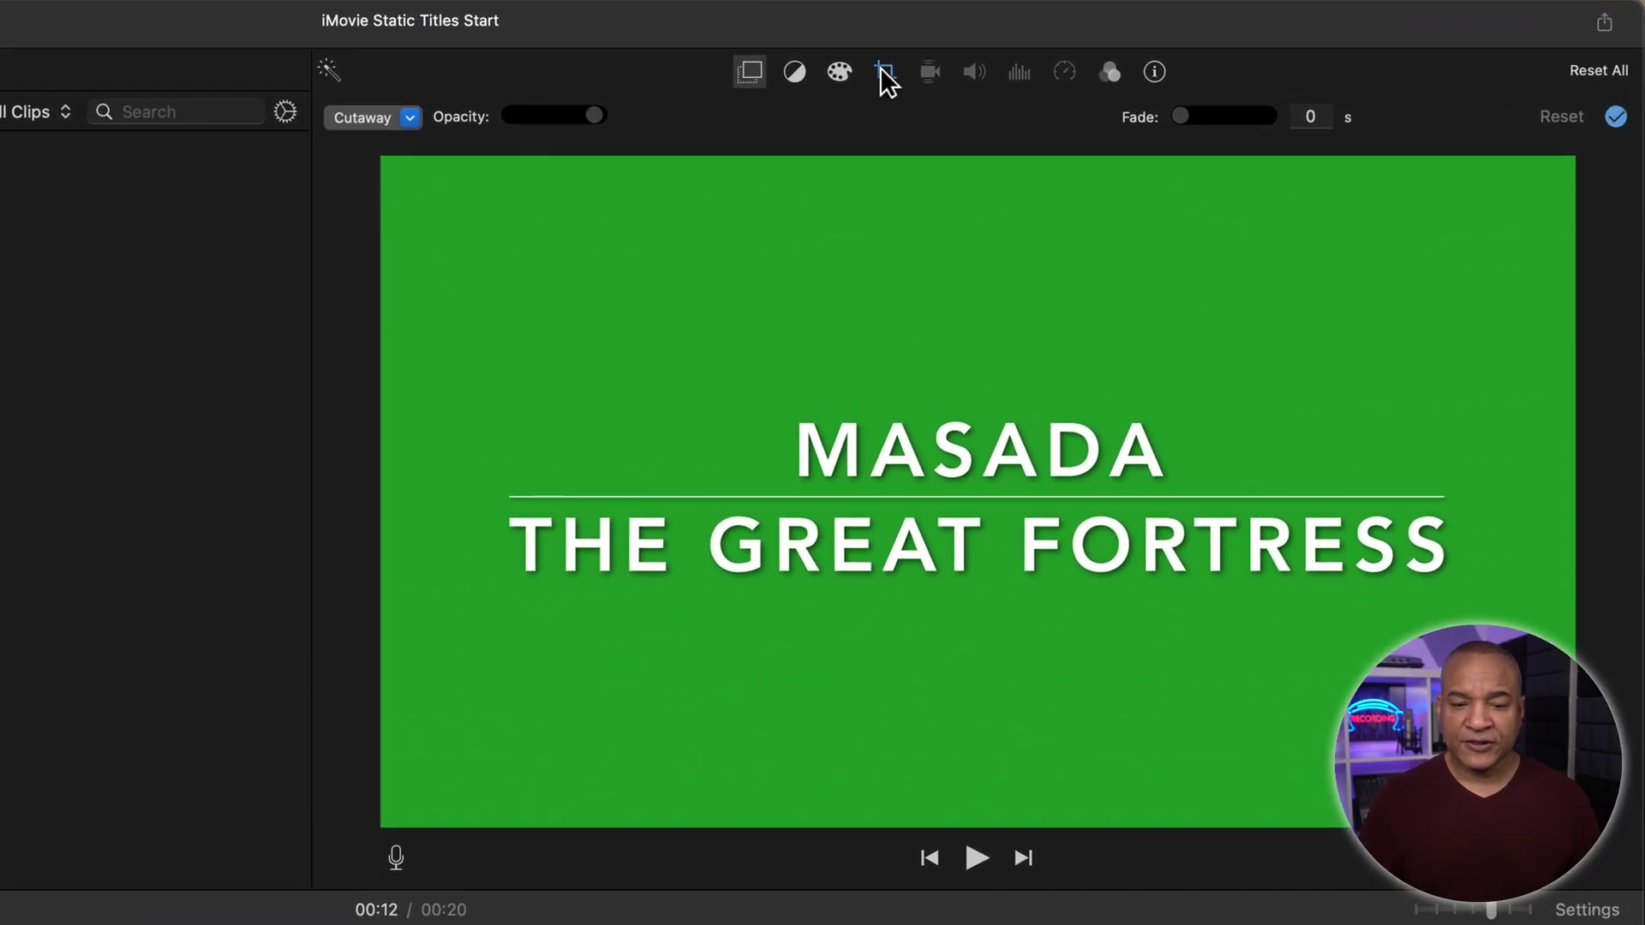
click(886, 72)
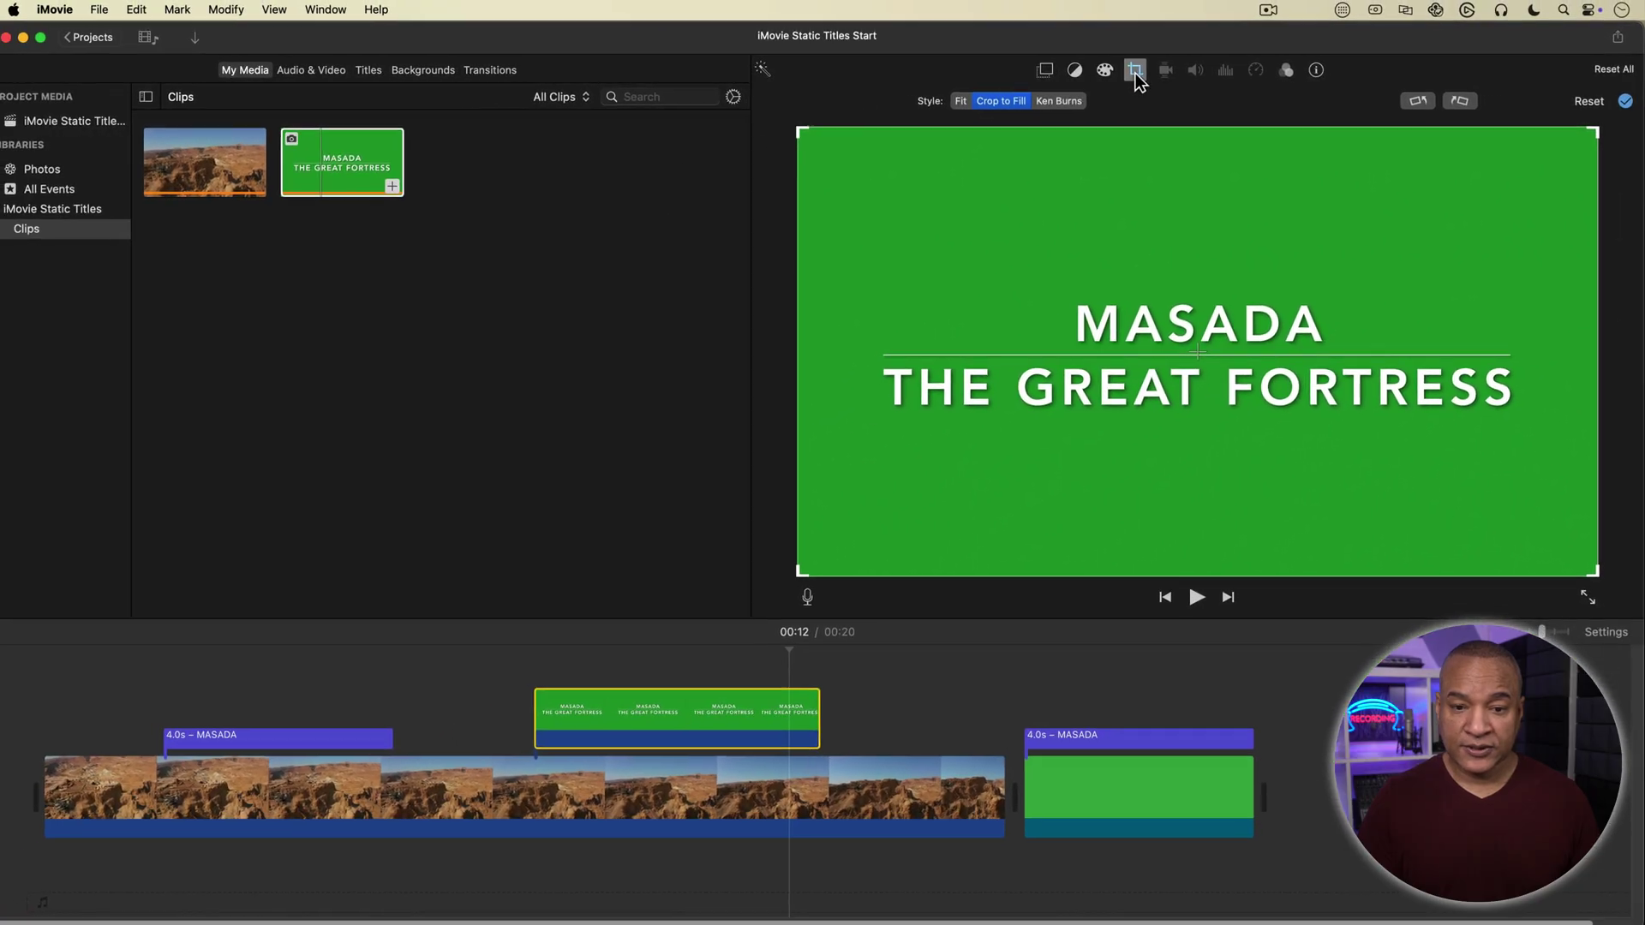
click(918, 72)
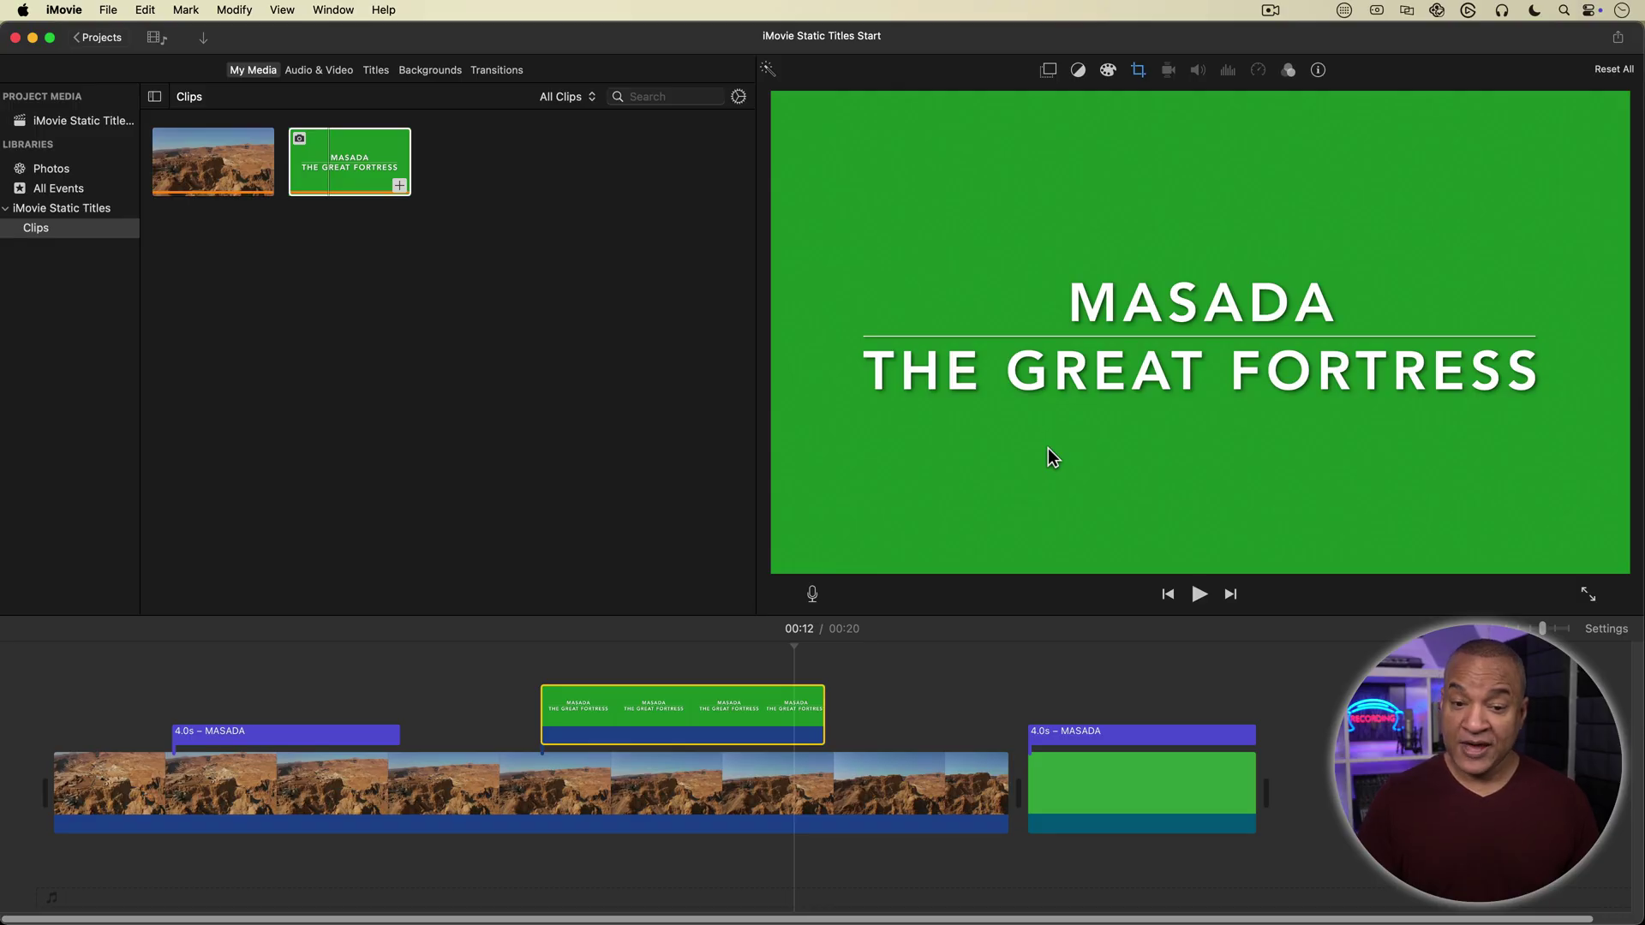
Set the title overlay type to Green/Blue Screen to key out the green background
click(689, 712)
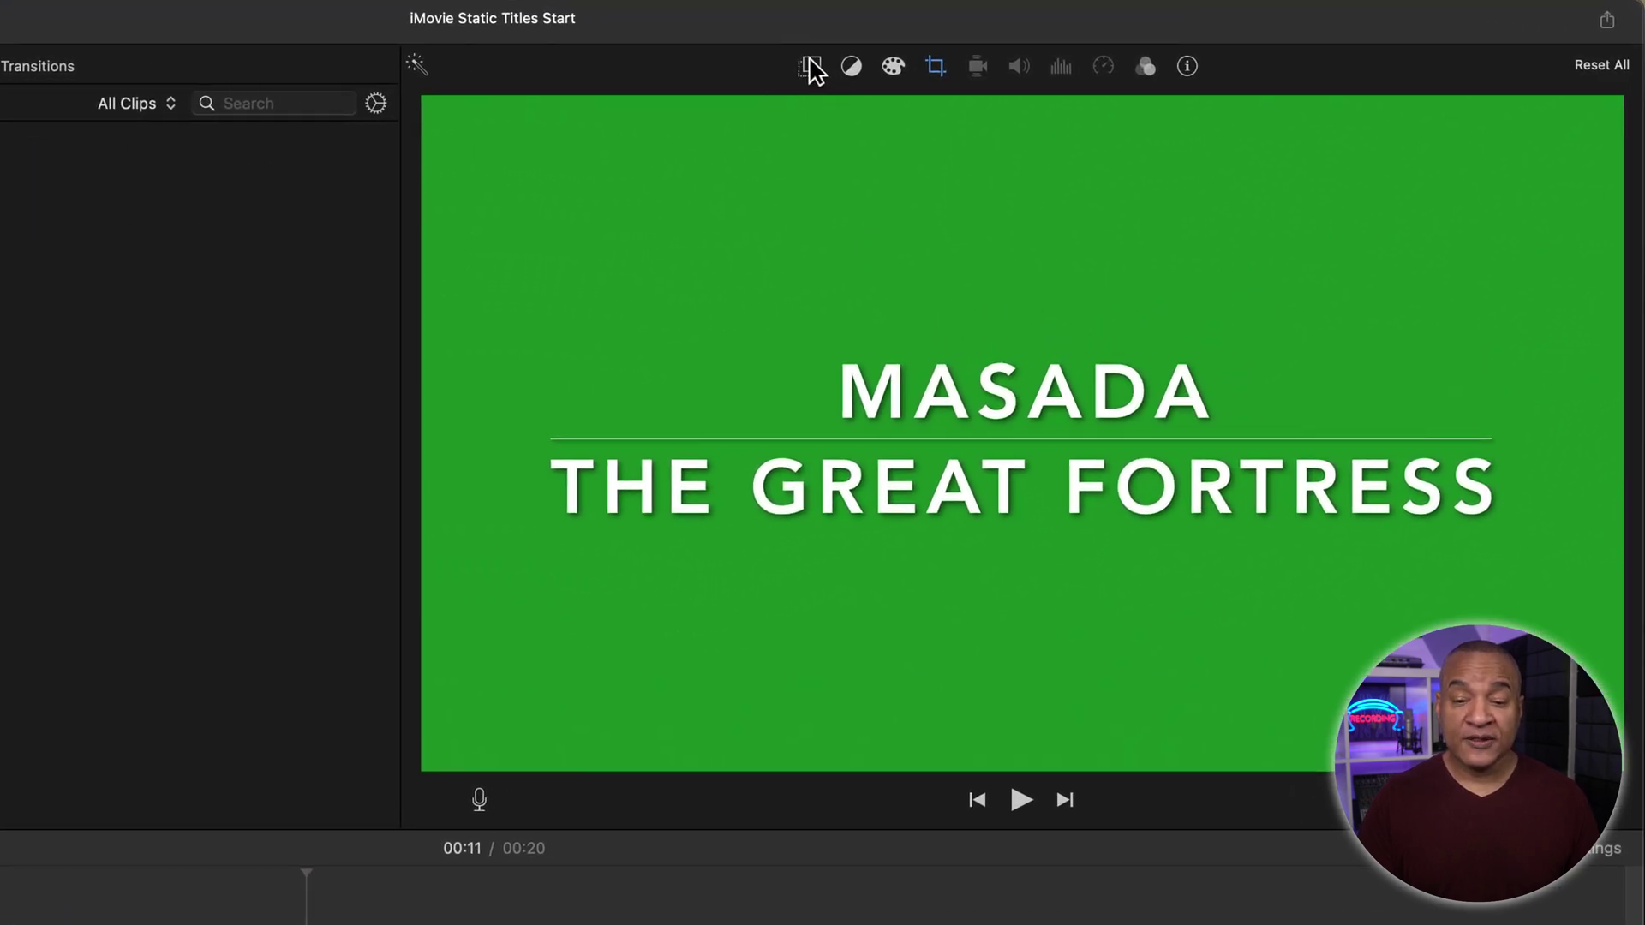
click(810, 67)
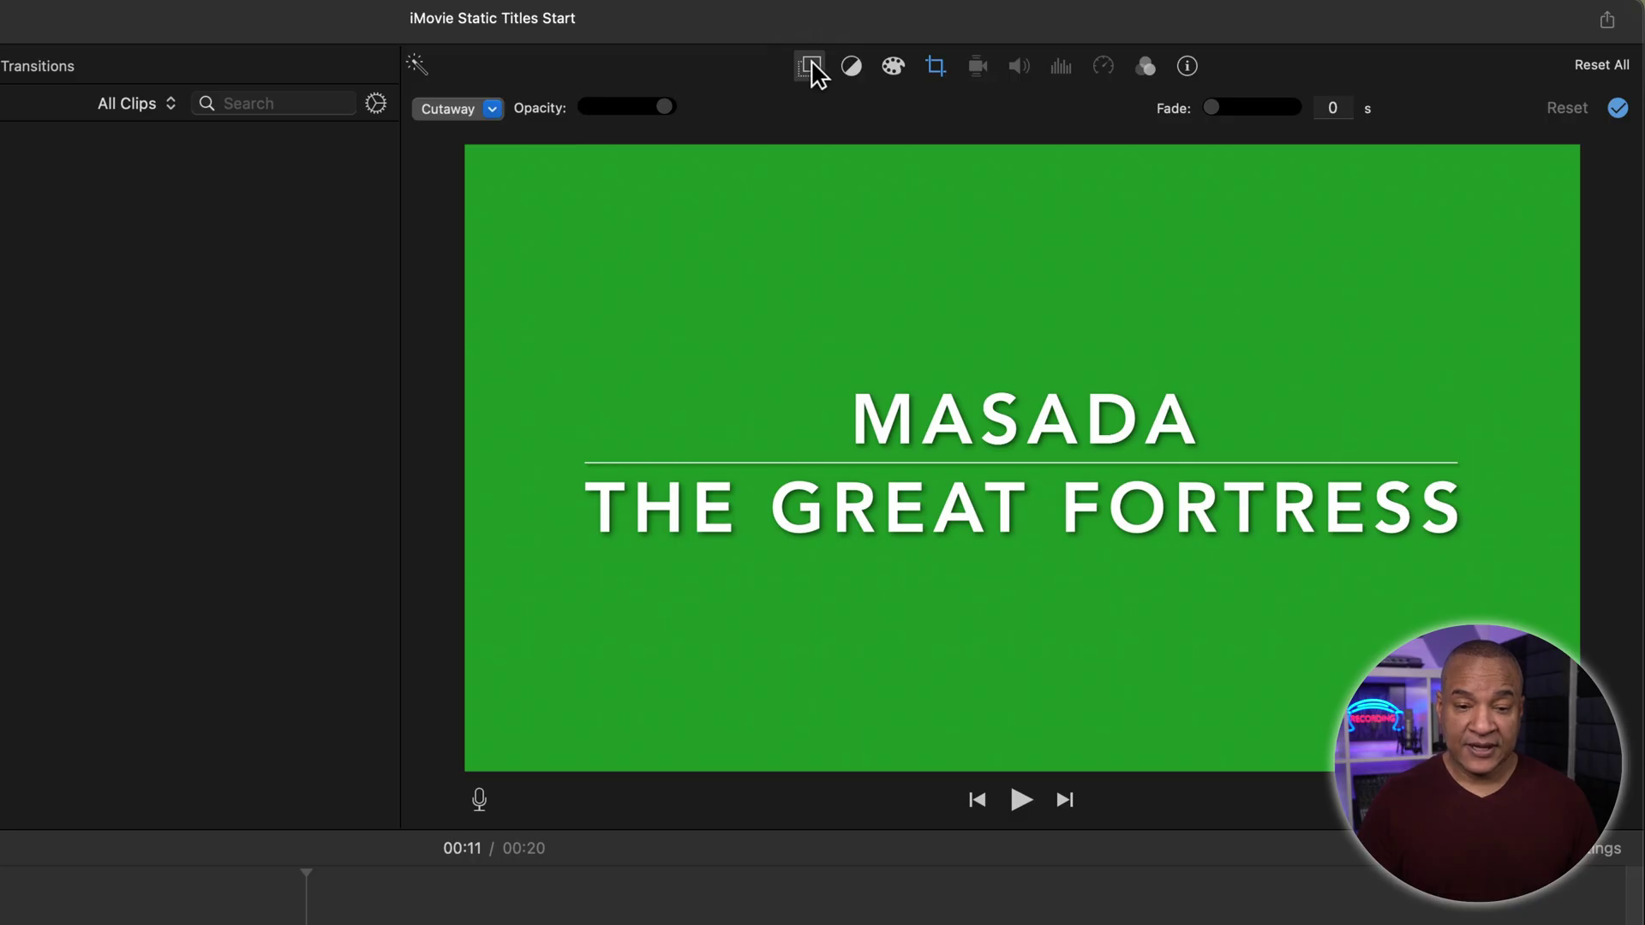
click(494, 110)
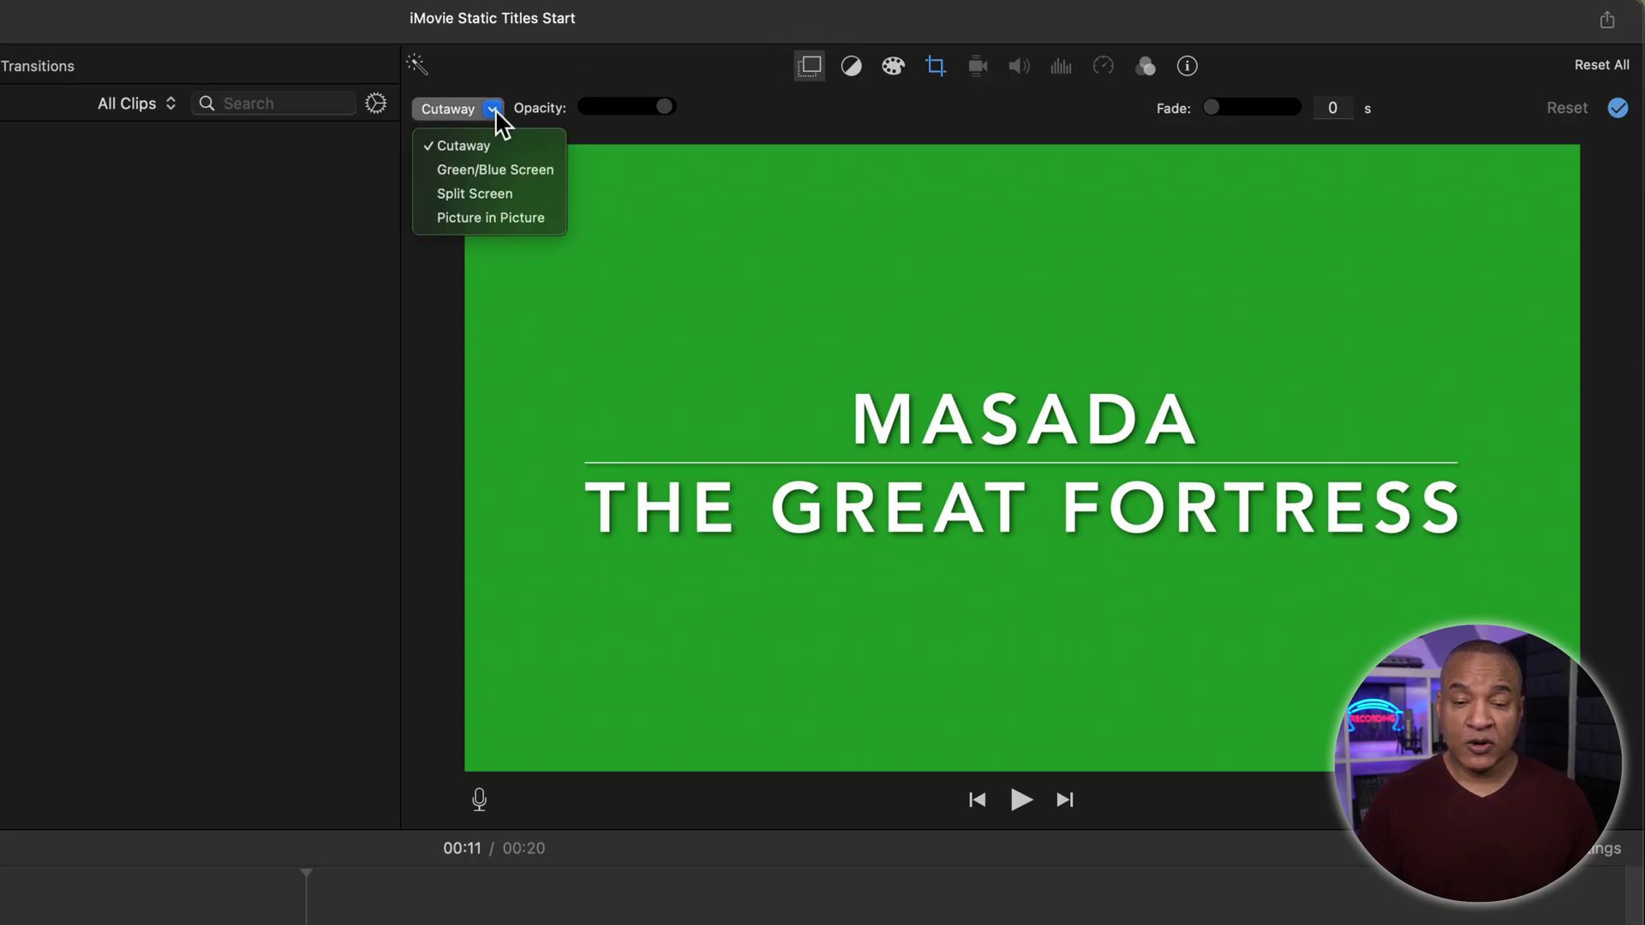
click(526, 168)
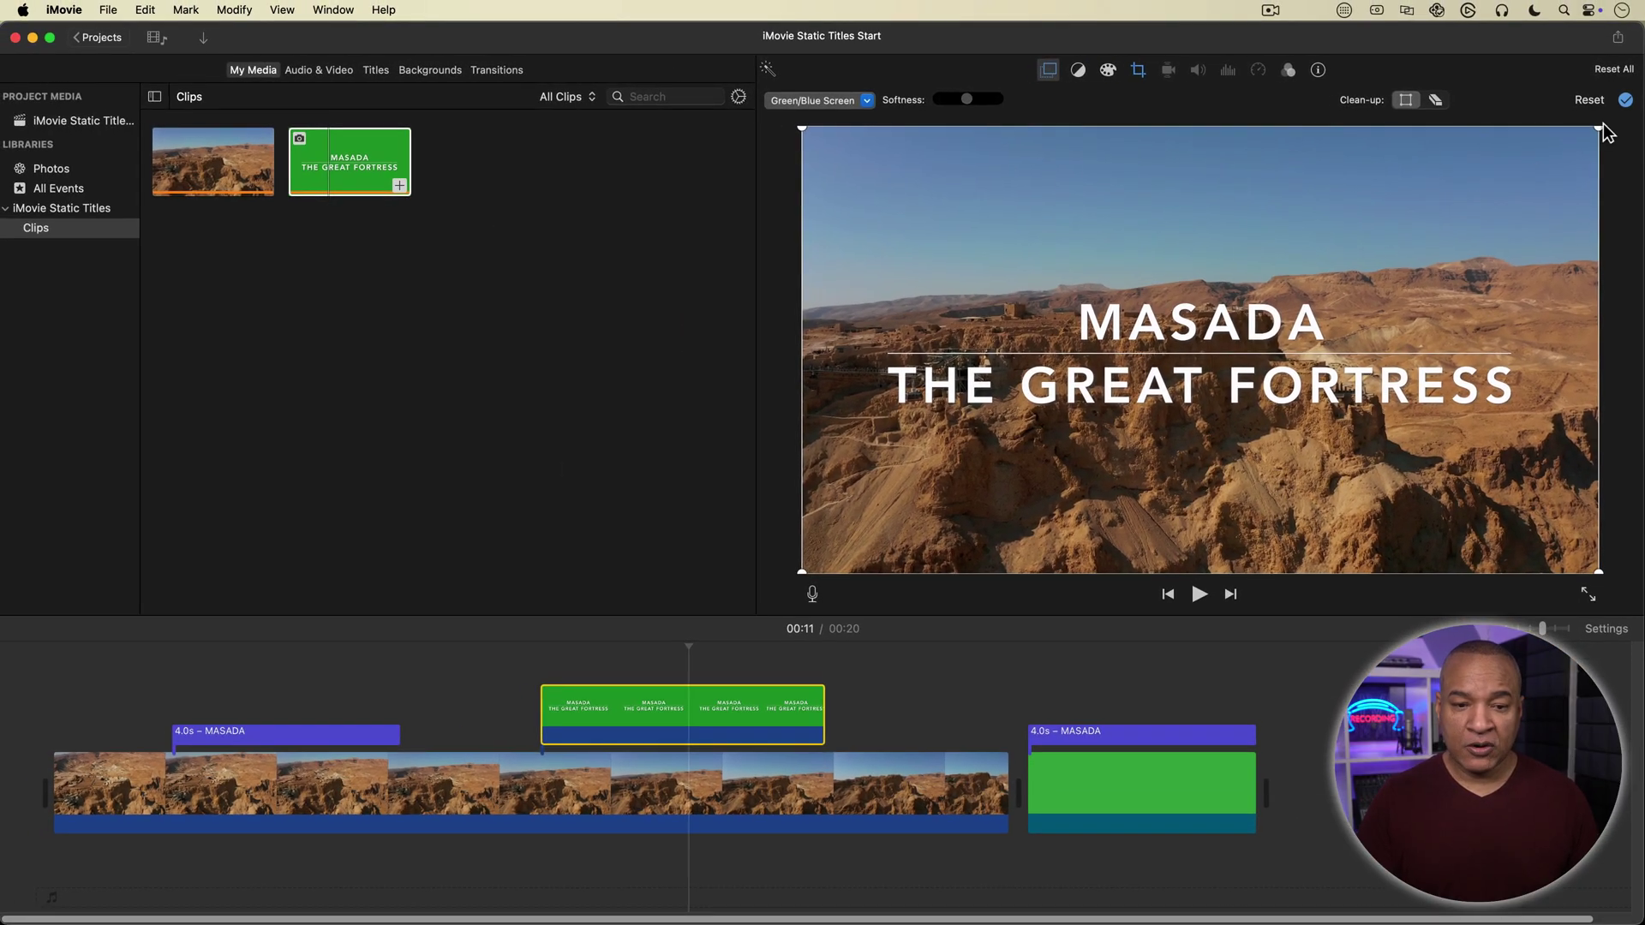
click(1626, 101)
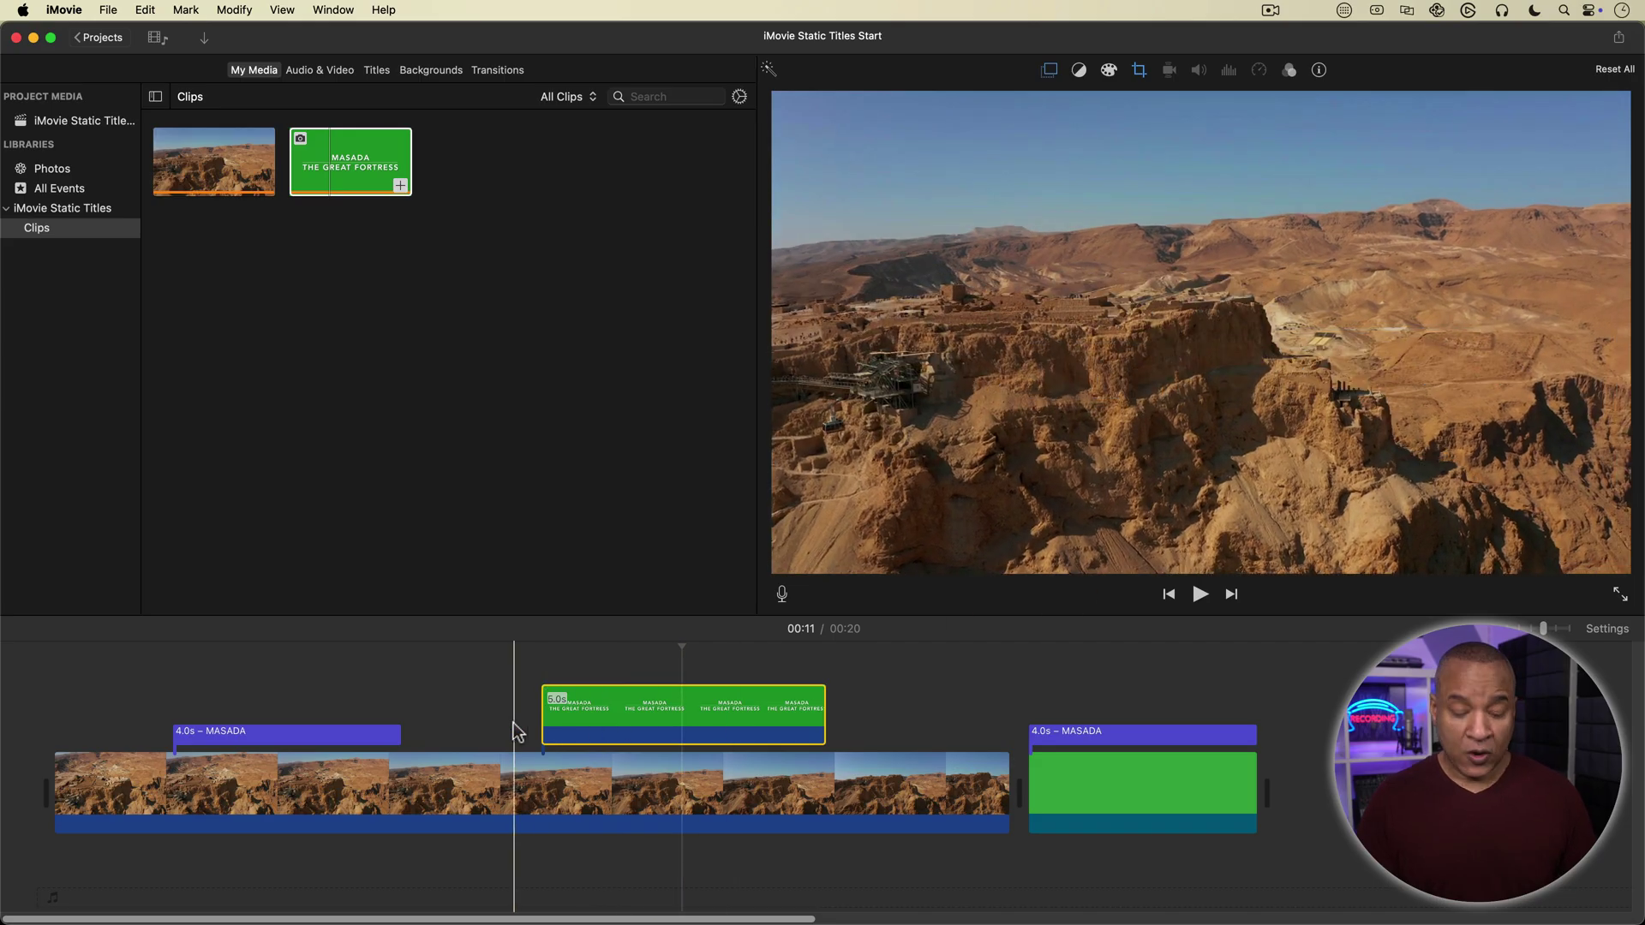
Play back the keyed MASADA / THE GREAT FORTRESS title over the desert footage
key(space)
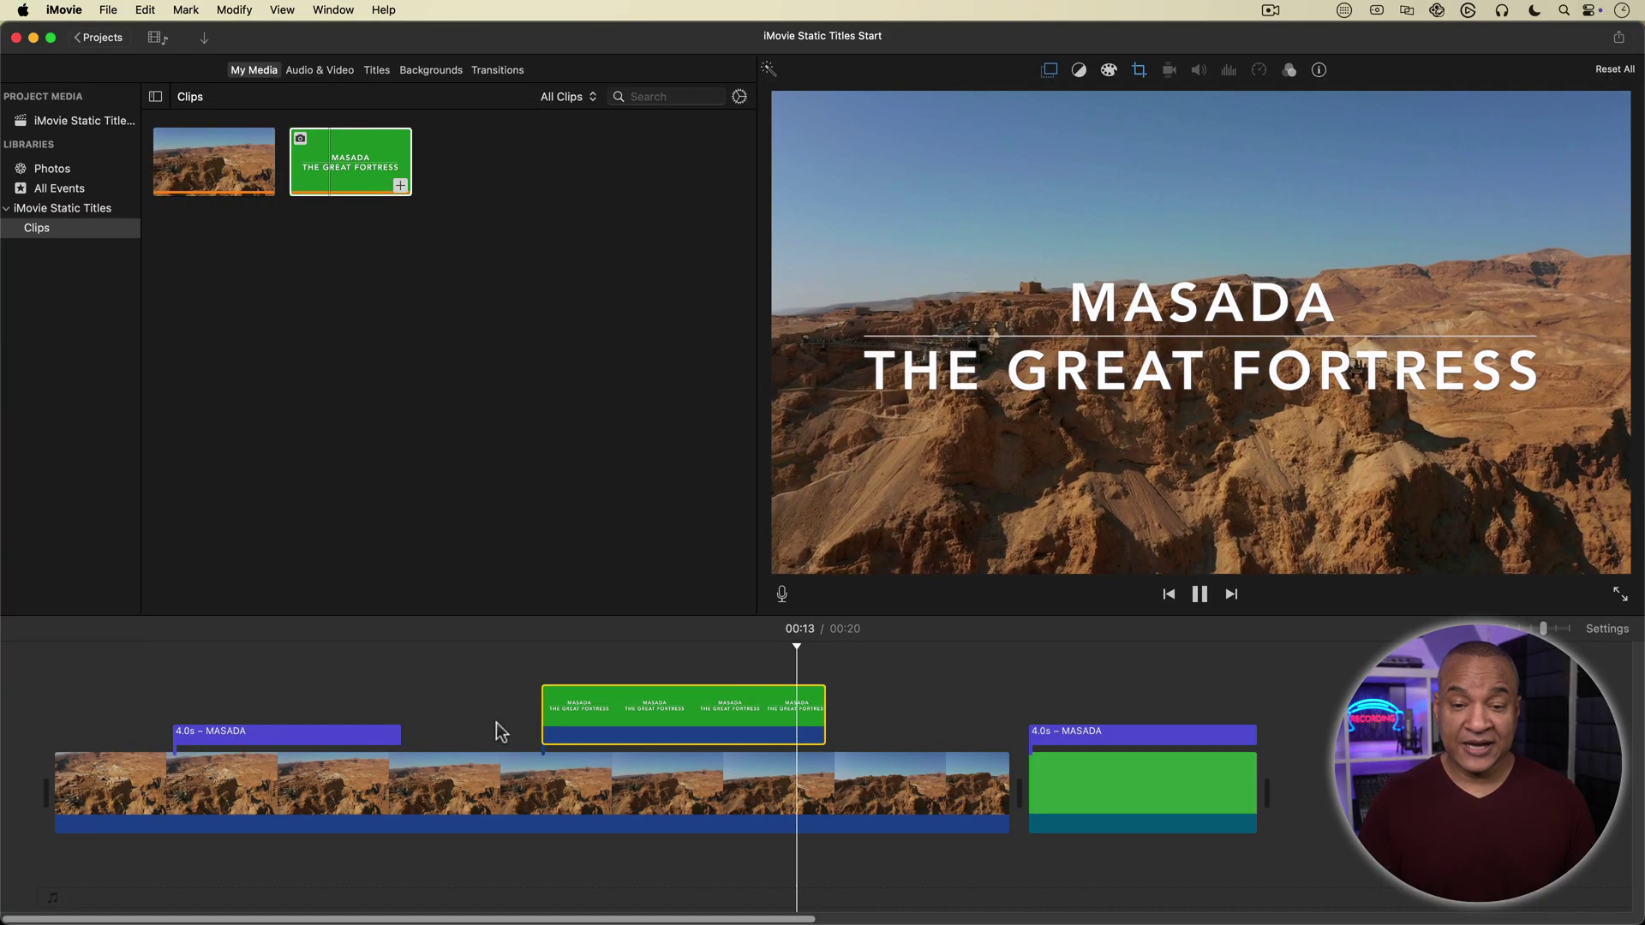
key(space)
click(501, 733)
key(space)
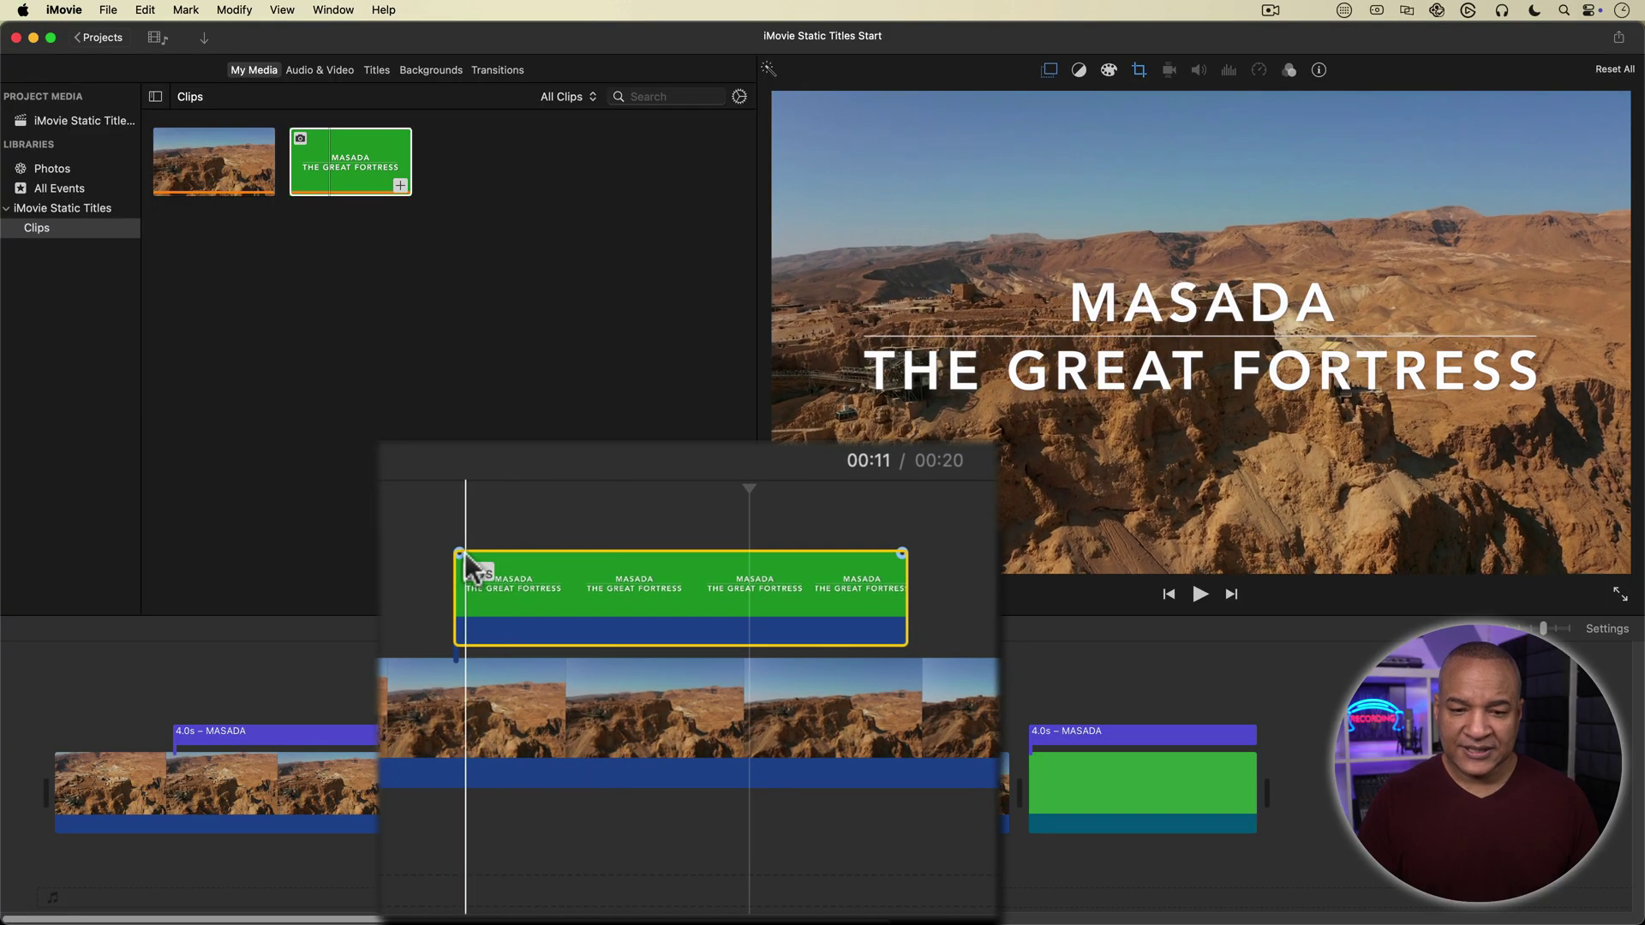
Lengthen the title overlay's fade-in handle and play back to check the fade
drag(463, 554, 501, 554)
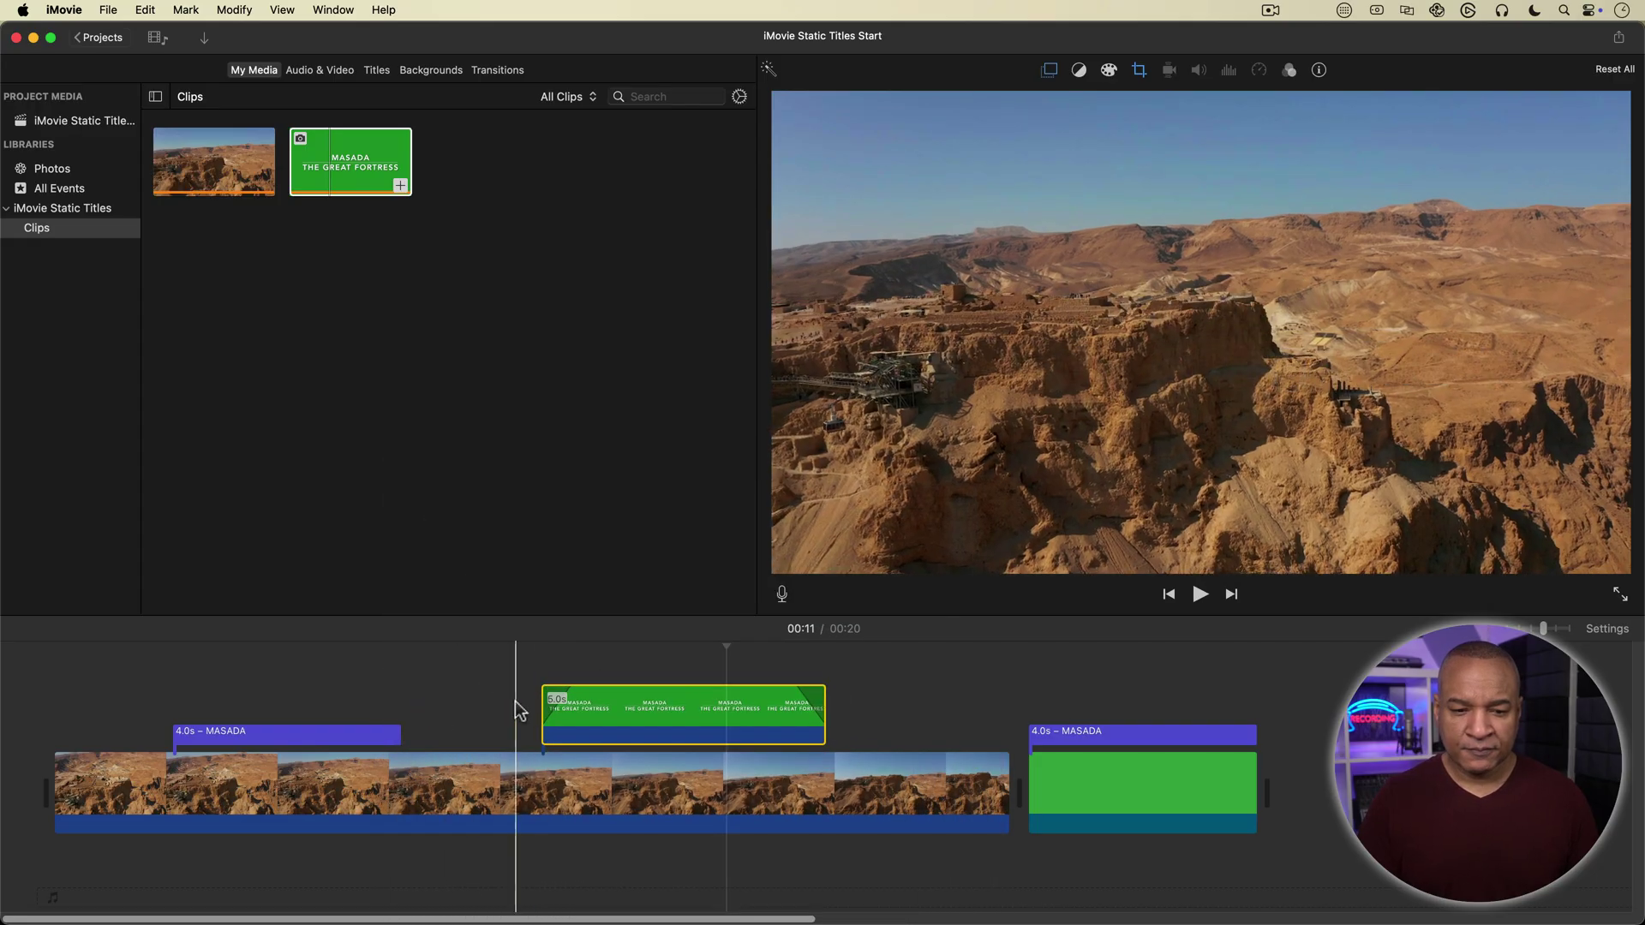
key(space)
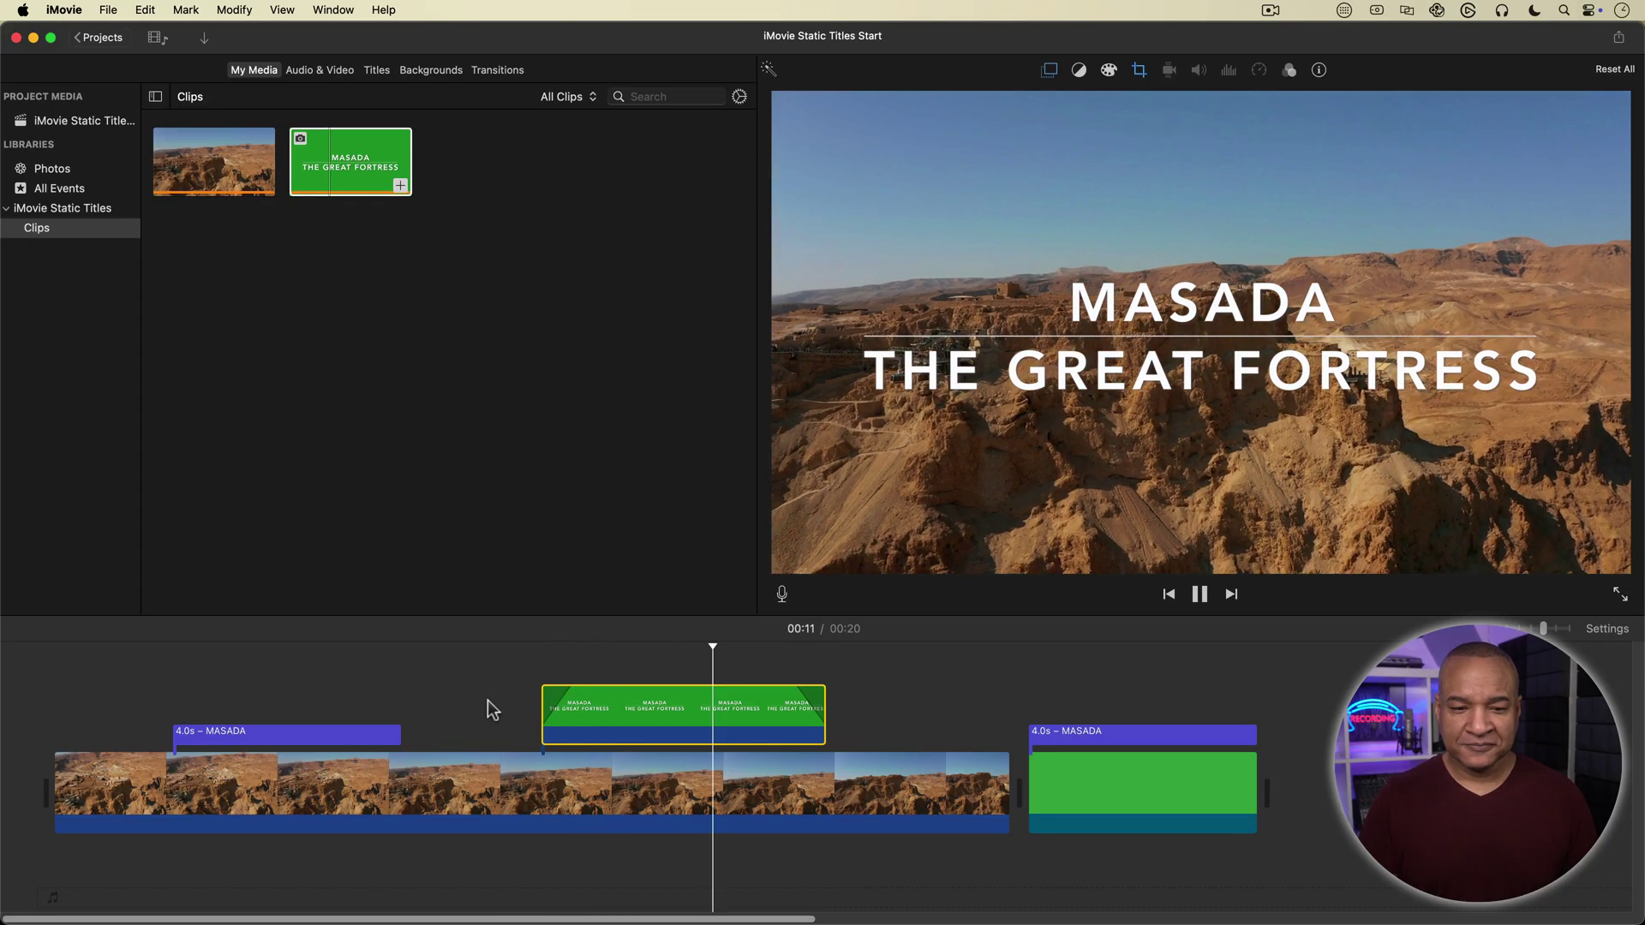
Give the title a gentle Ken Burns zoom, lengthen its fade-in, and preview the result
key(space)
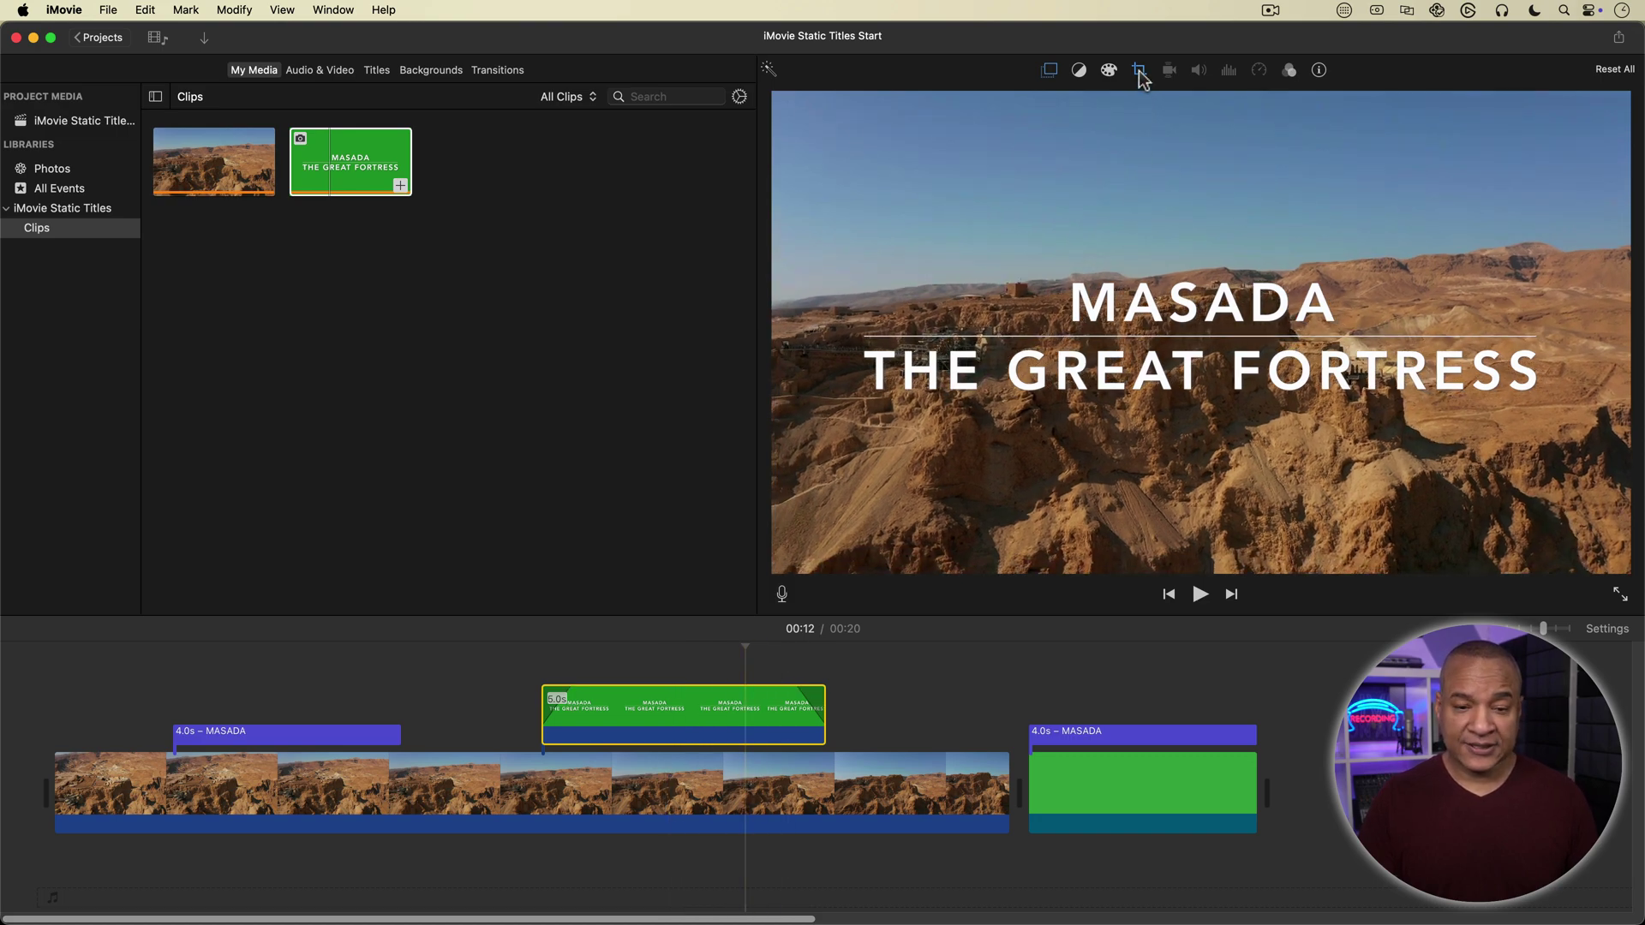
click(1139, 72)
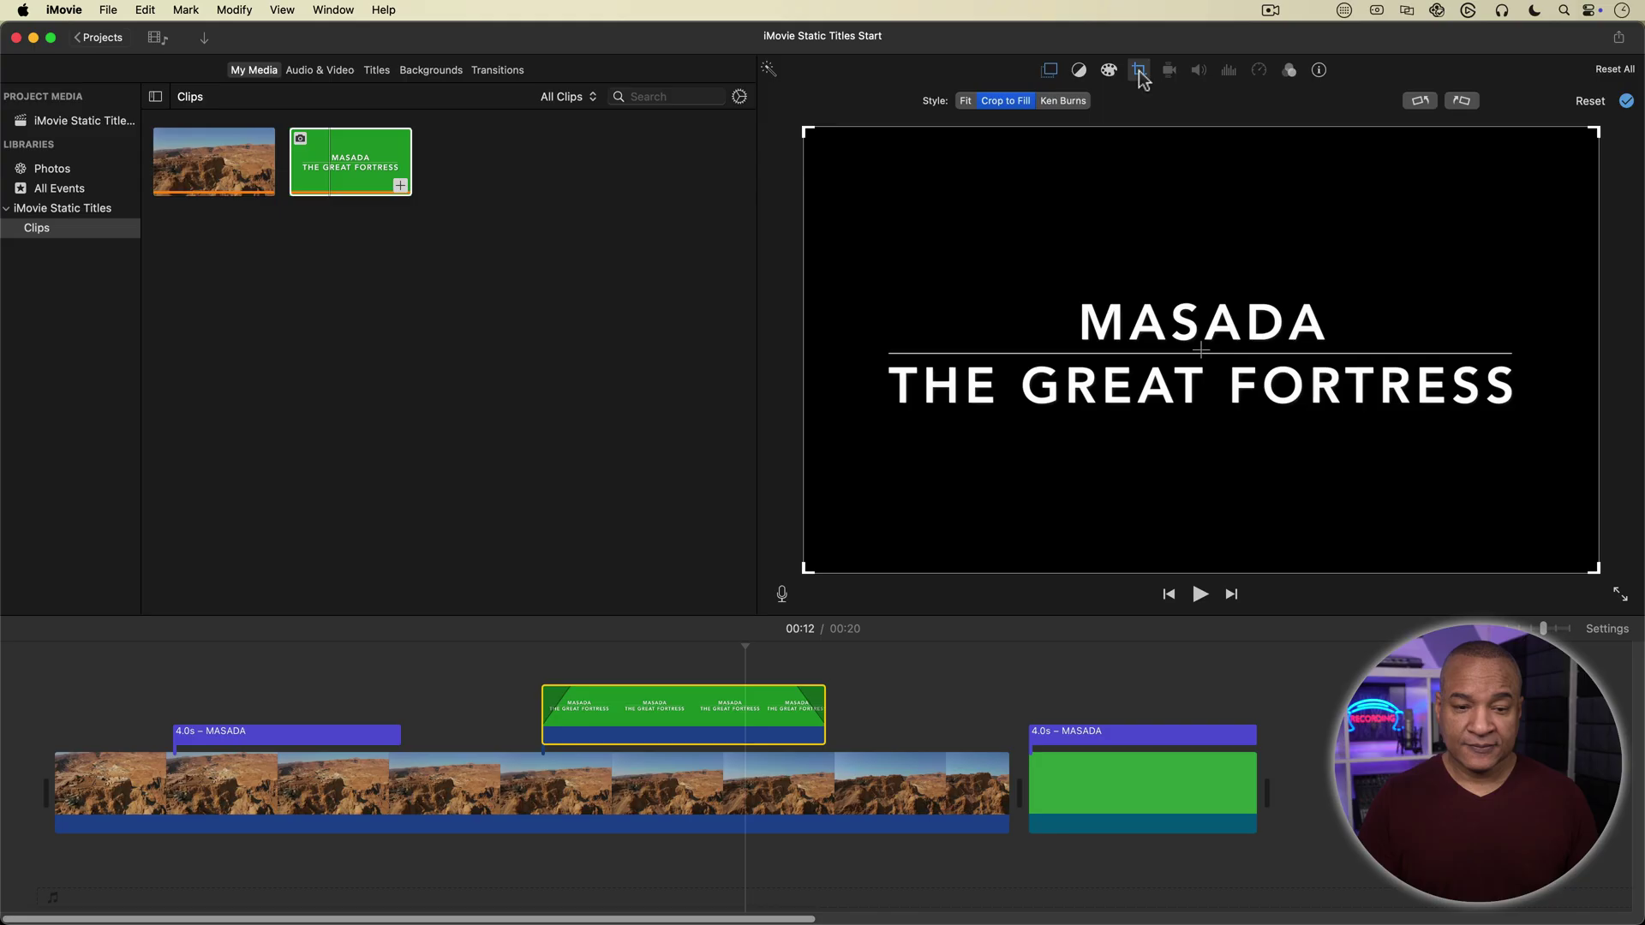
click(1072, 102)
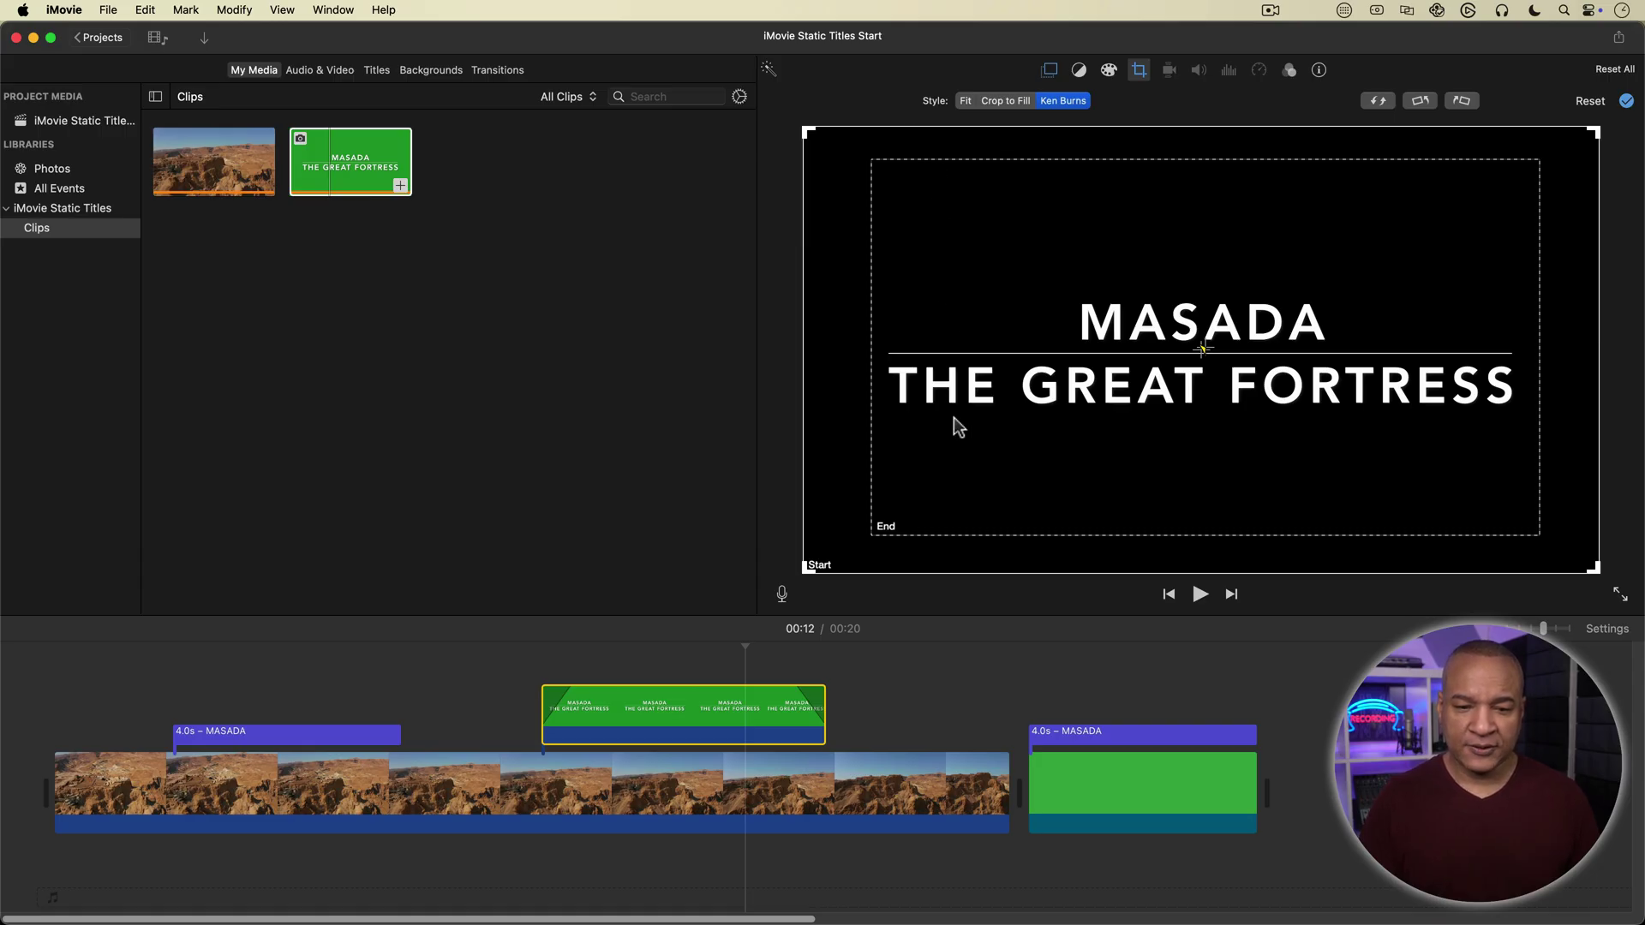
click(881, 526)
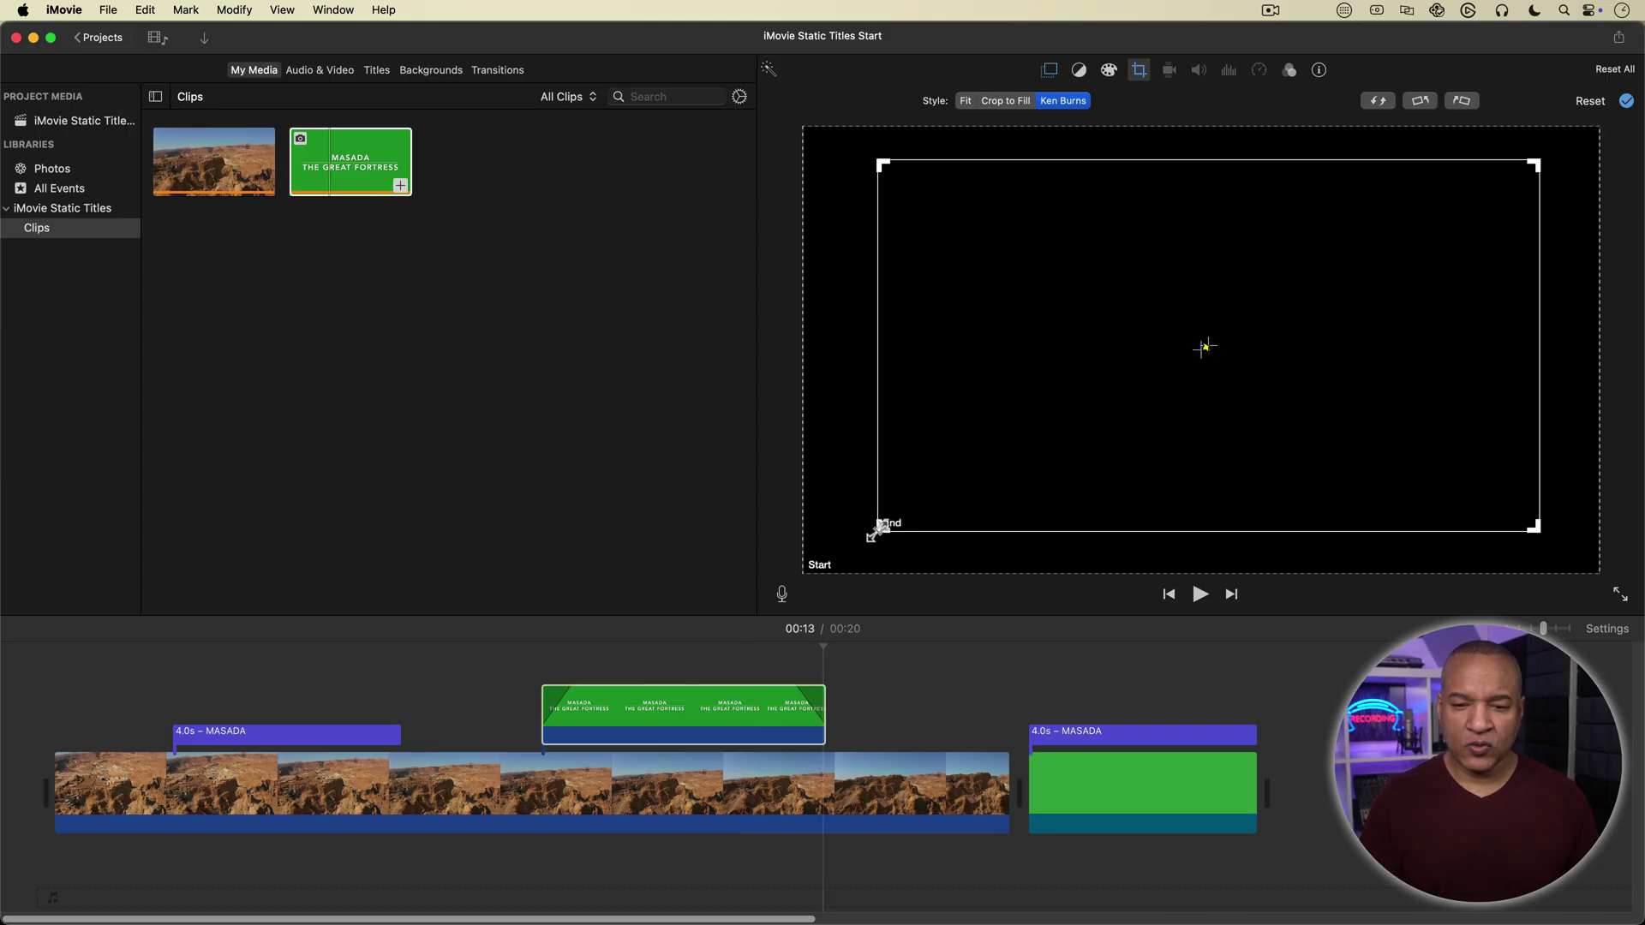
drag(881, 526, 865, 537)
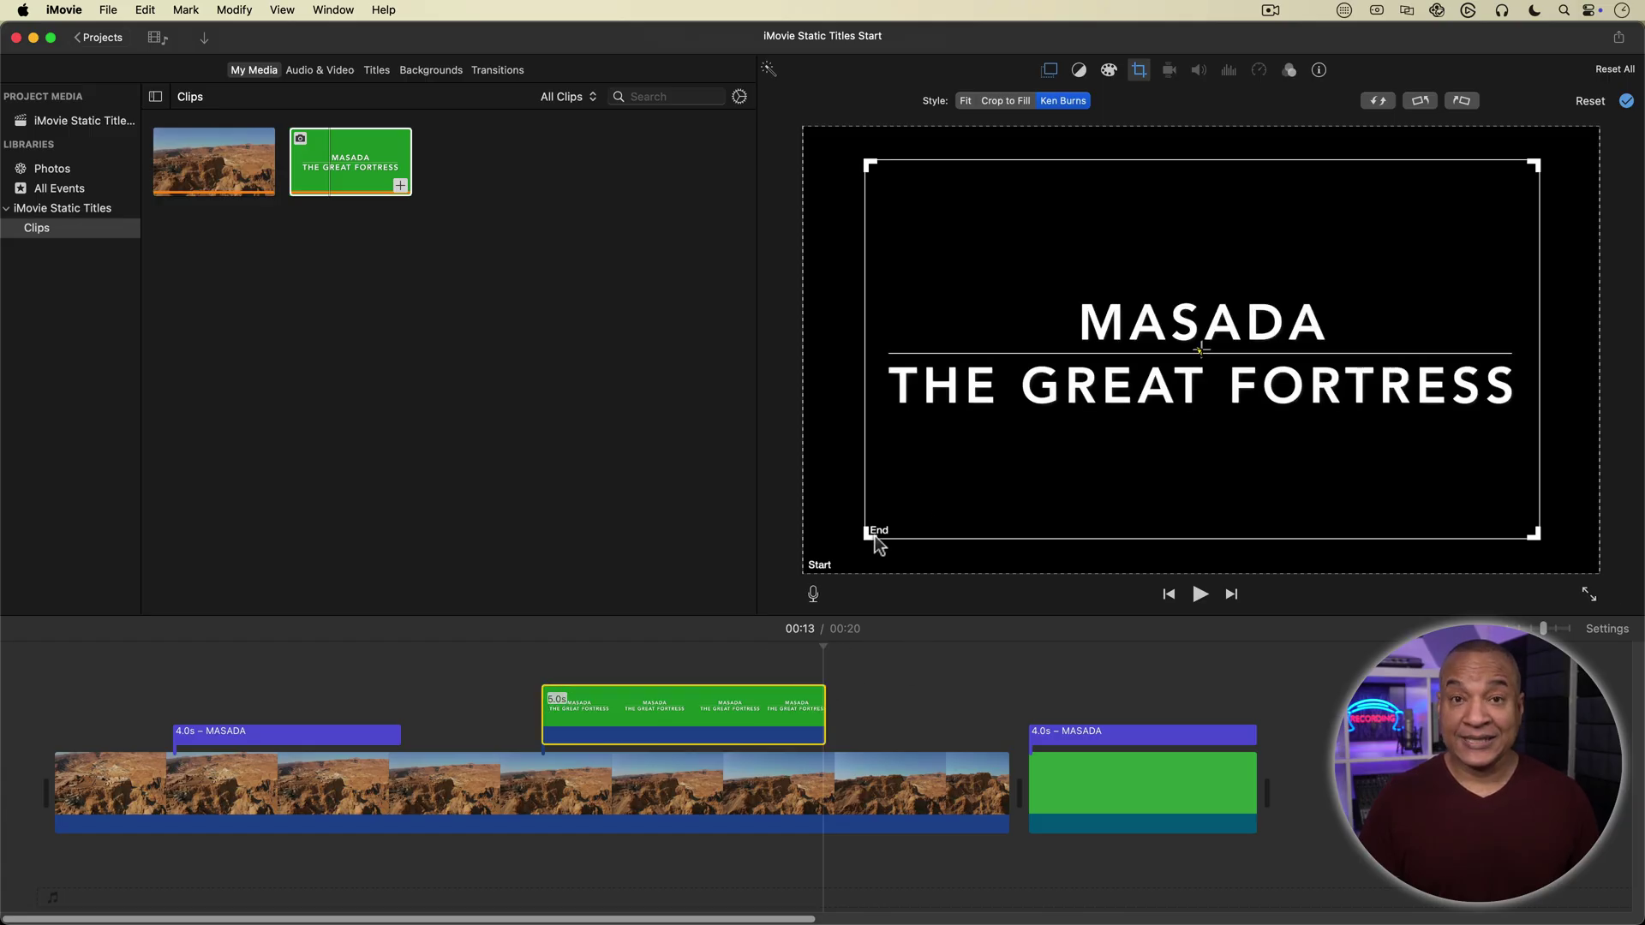
drag(869, 536, 874, 534)
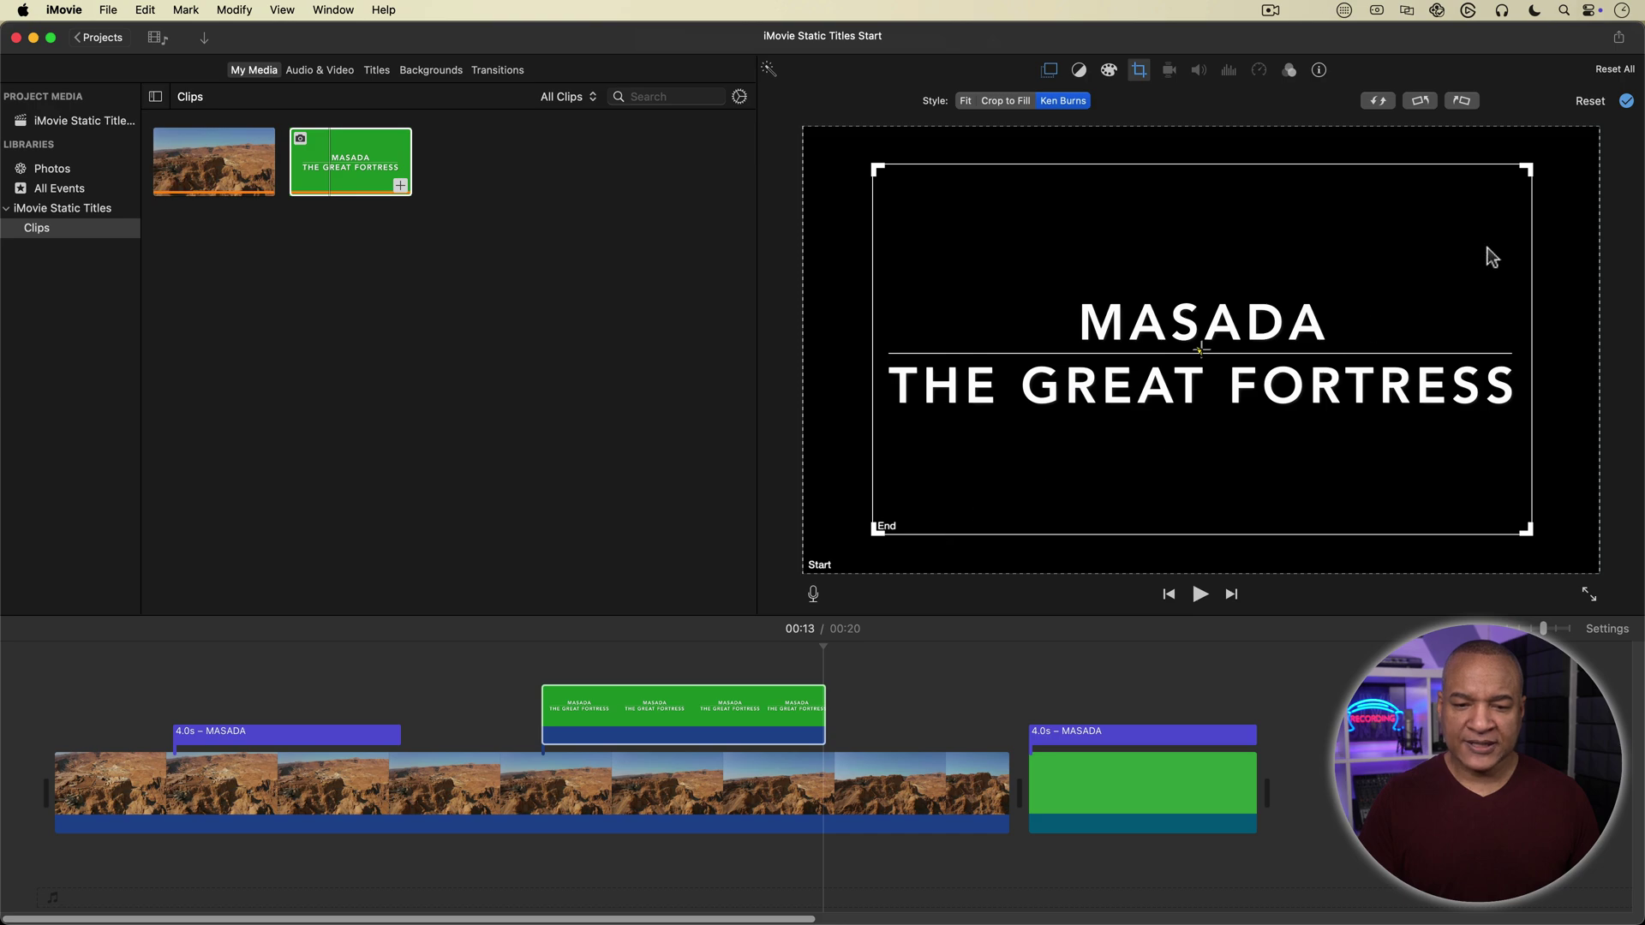
click(1626, 102)
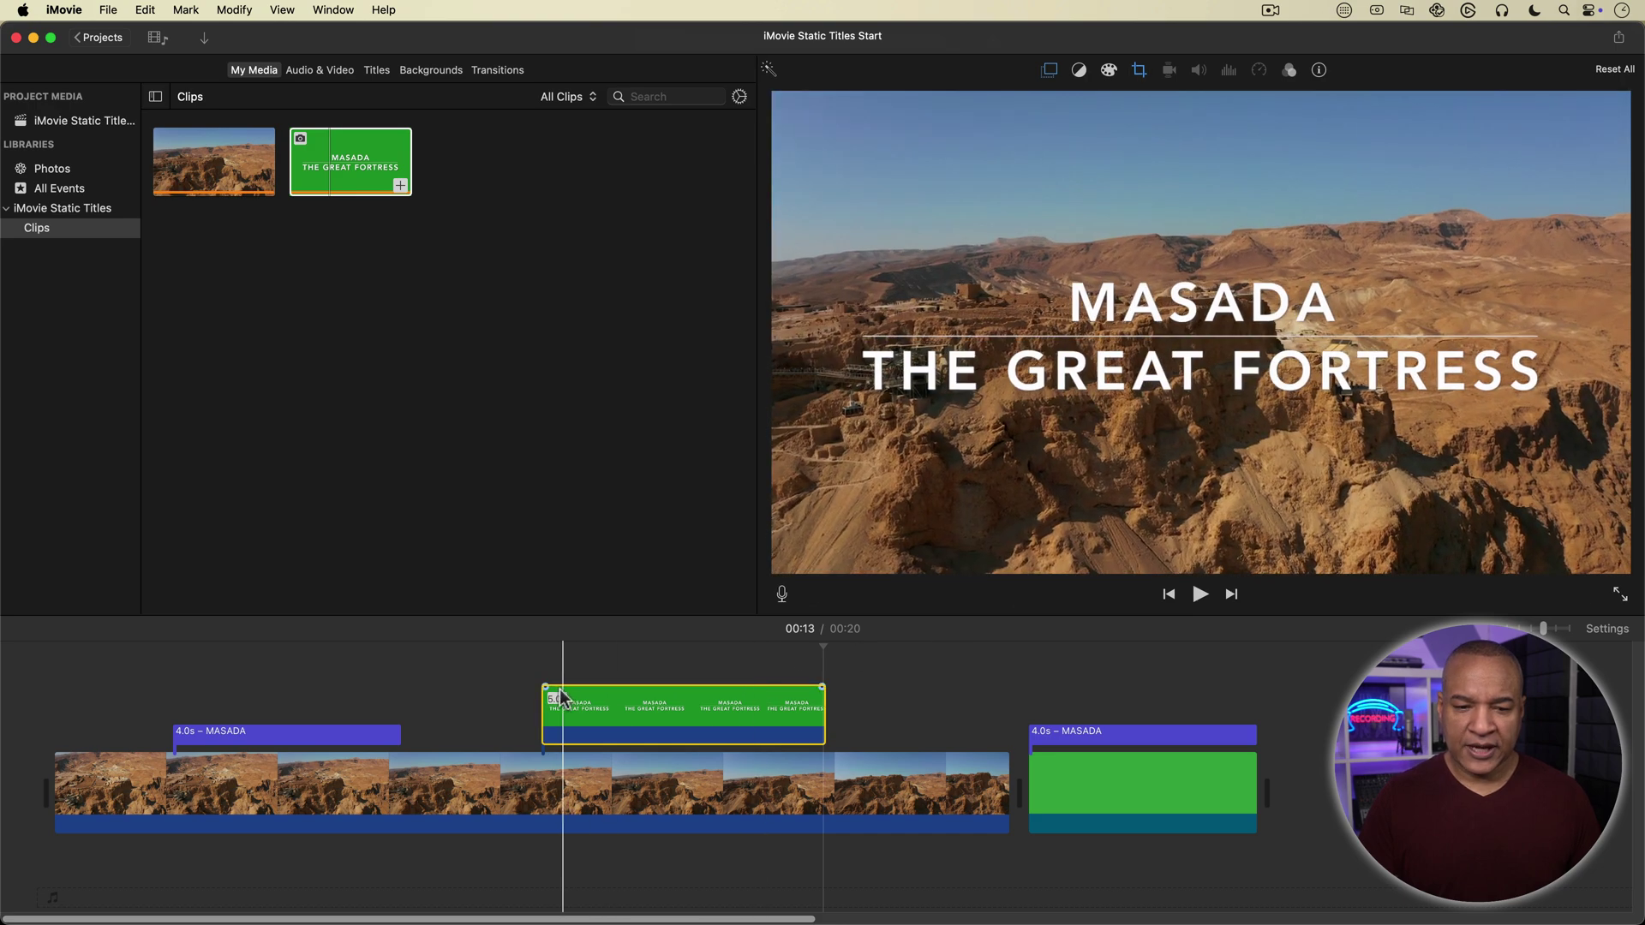
drag(549, 686, 564, 687)
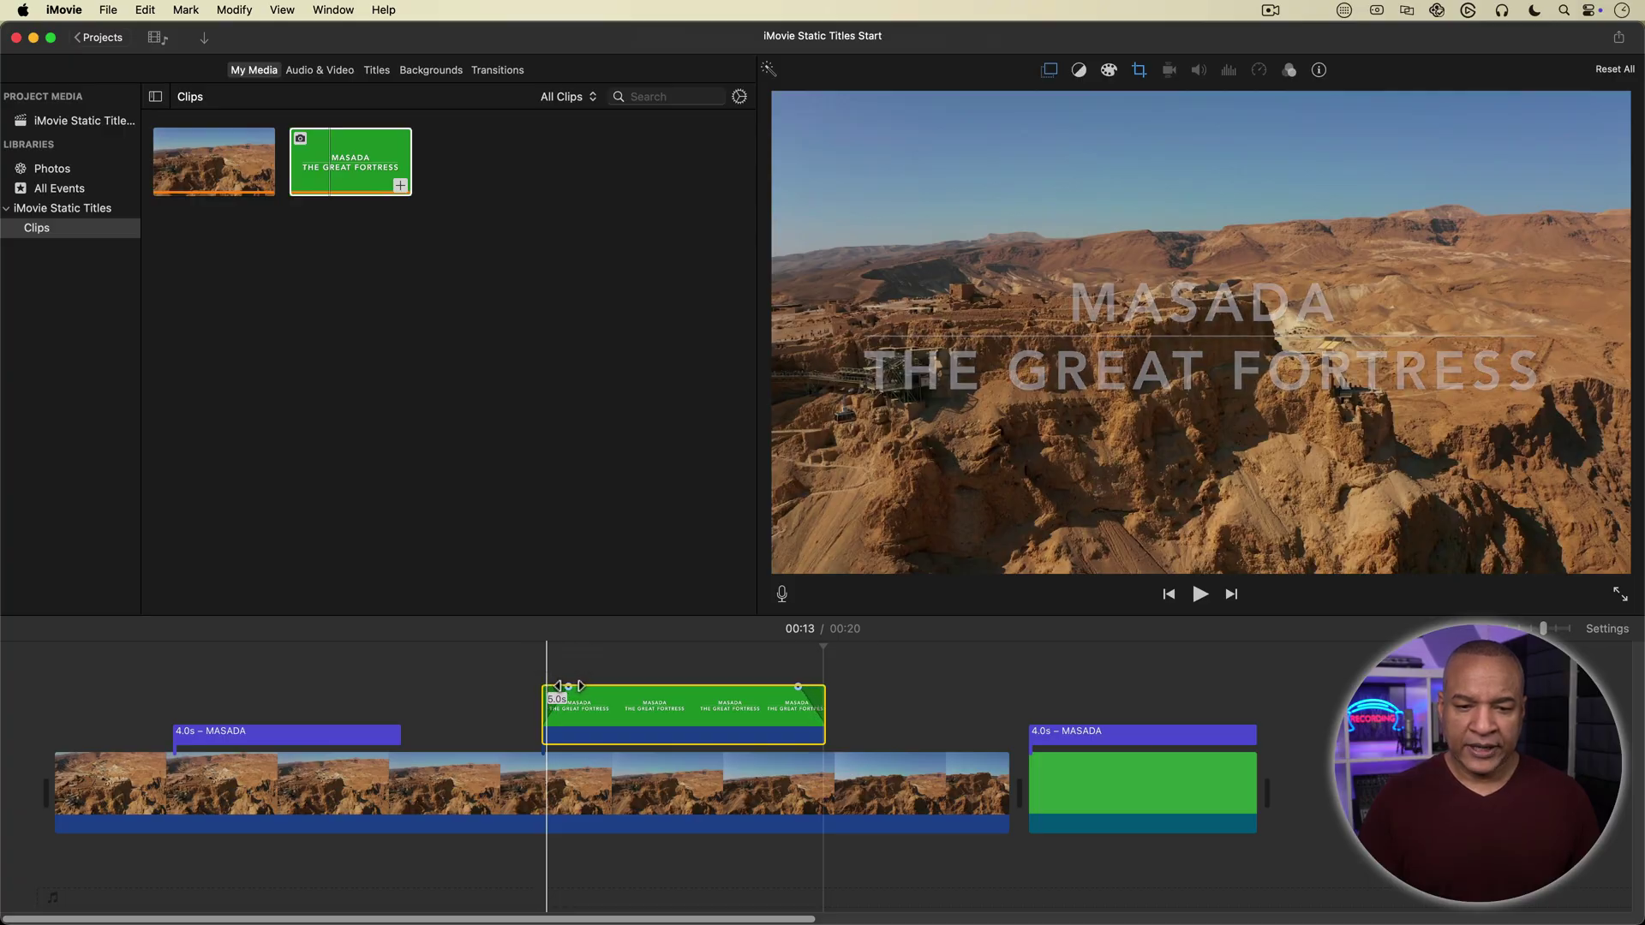
key(space)
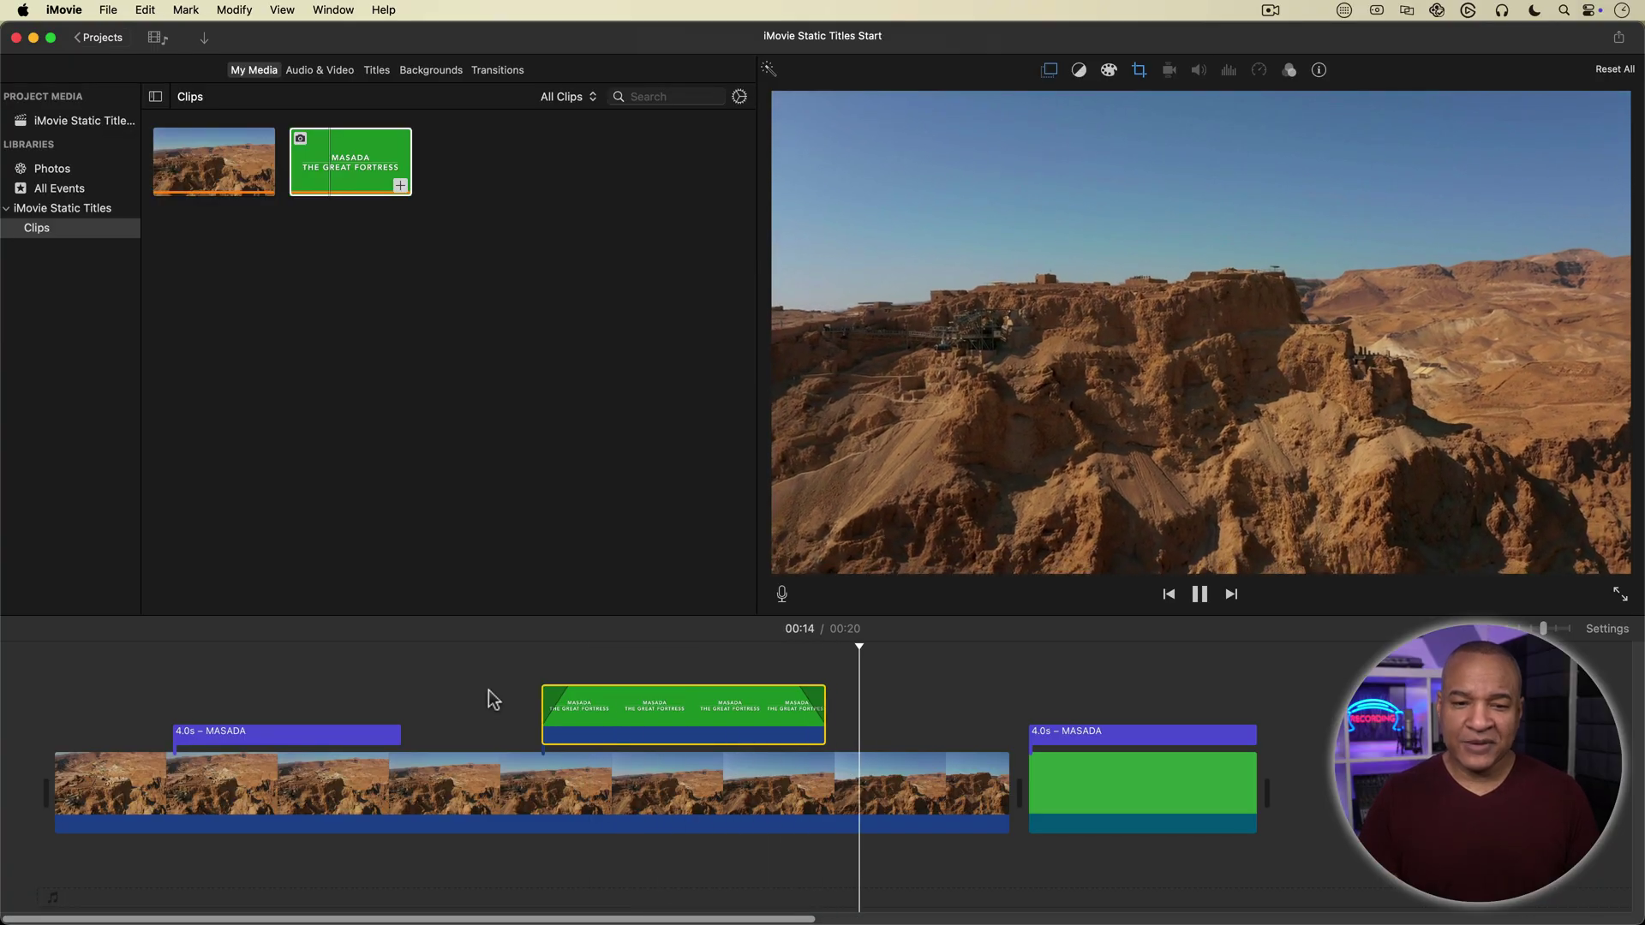
key(space)
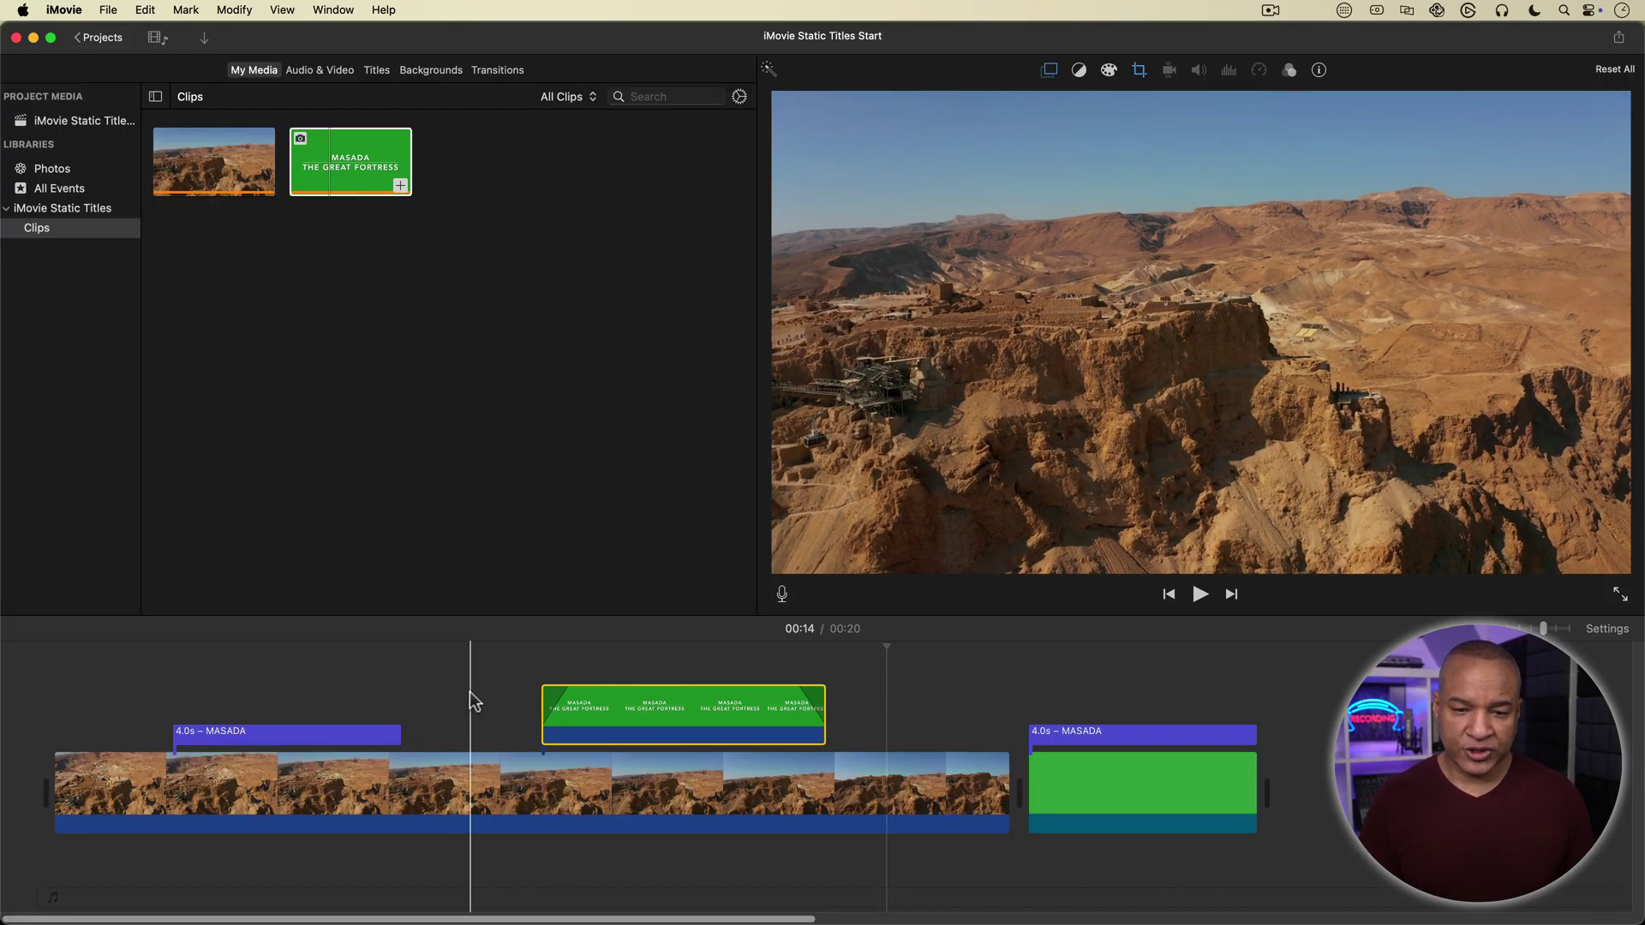
key(shift)
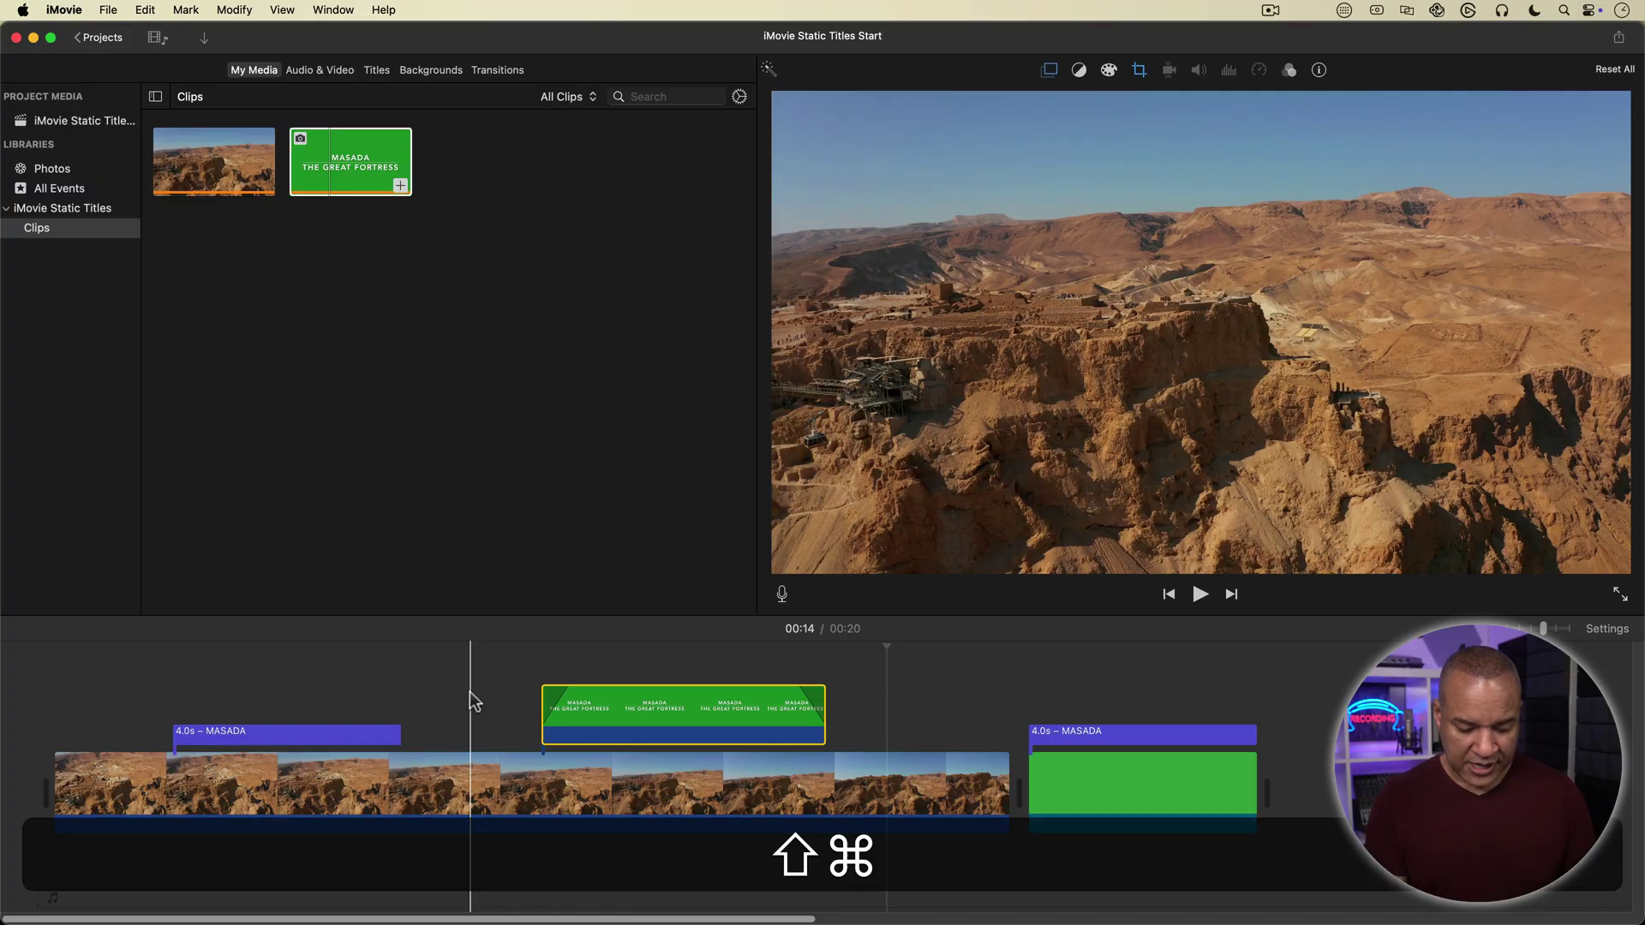